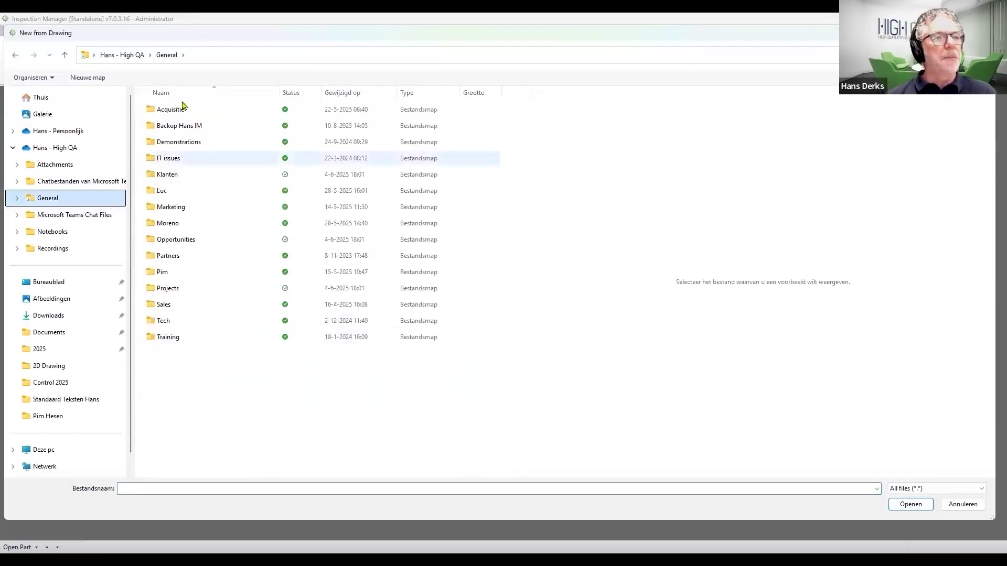
Create a new part from the drawing "Webdemo Inspection Manager vanuit PDF" in the Demonstrations > 2D Drawing folder
click(195, 144)
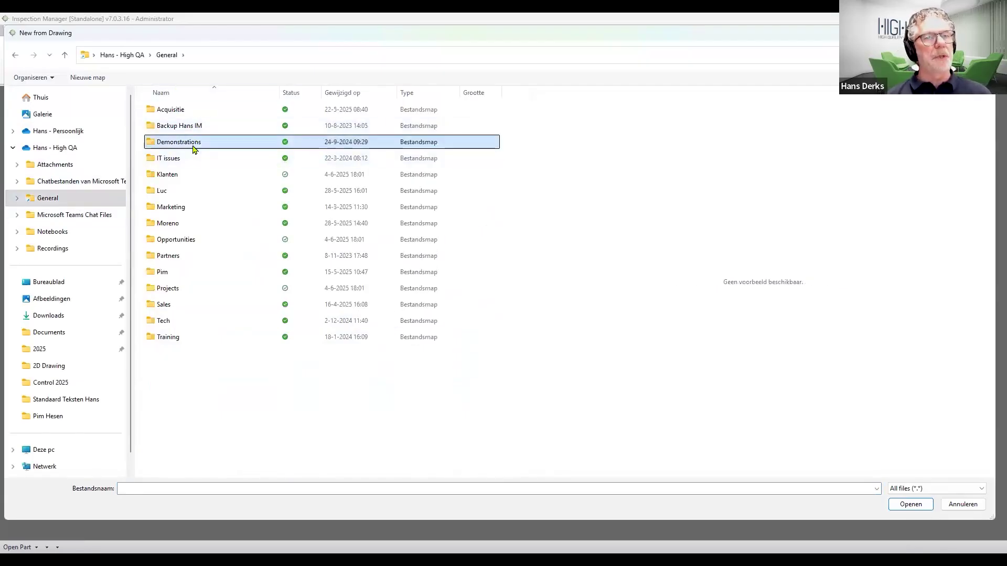
double_click(192, 144)
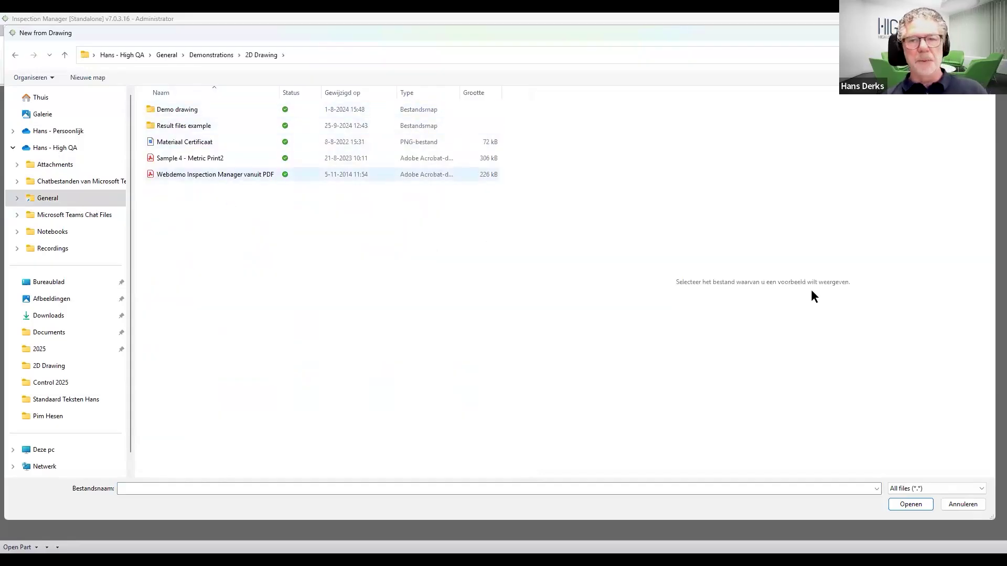
click(914, 507)
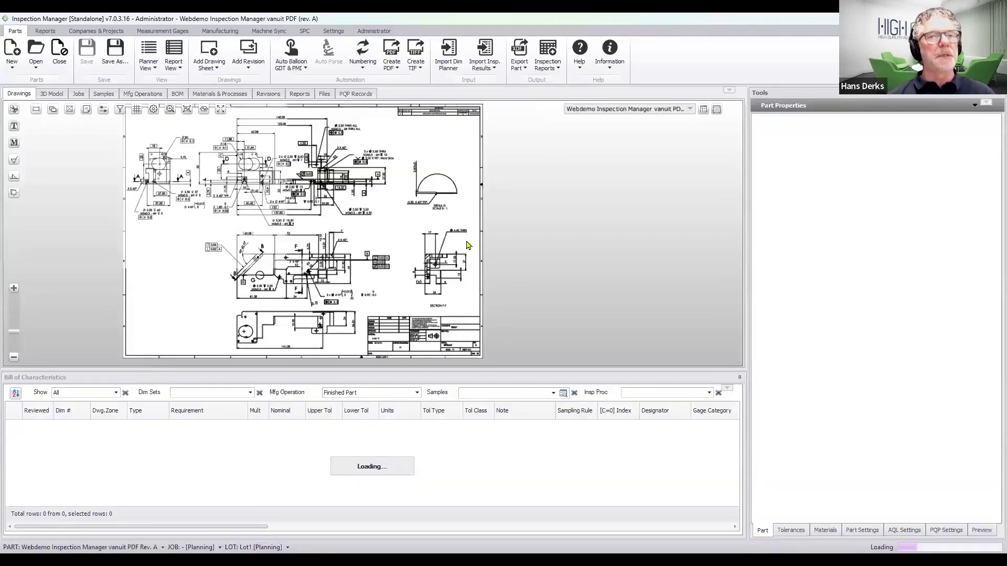
Review both sheets of the drawing in the maximized view and return to the normal layout
click(221, 114)
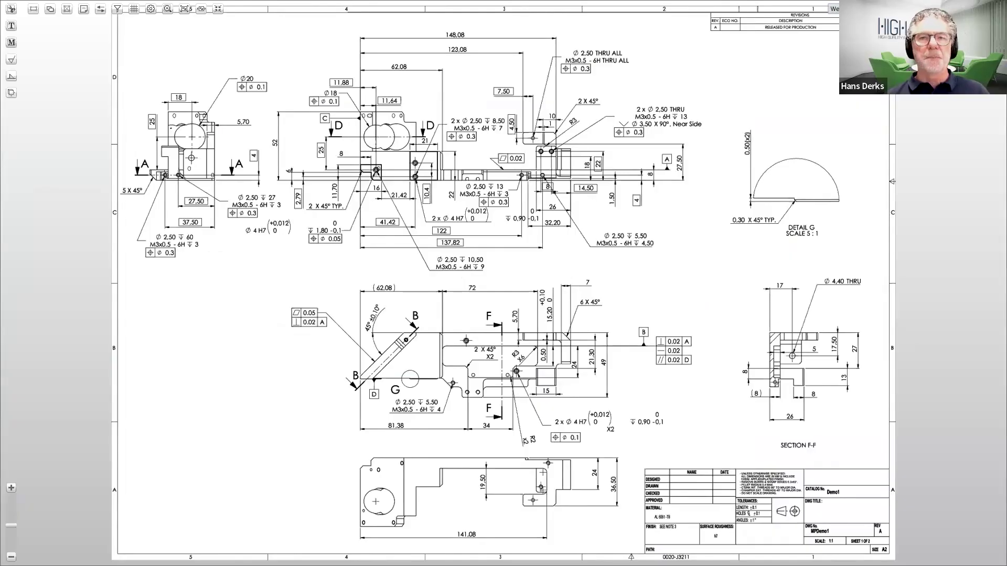
key(Page_Down)
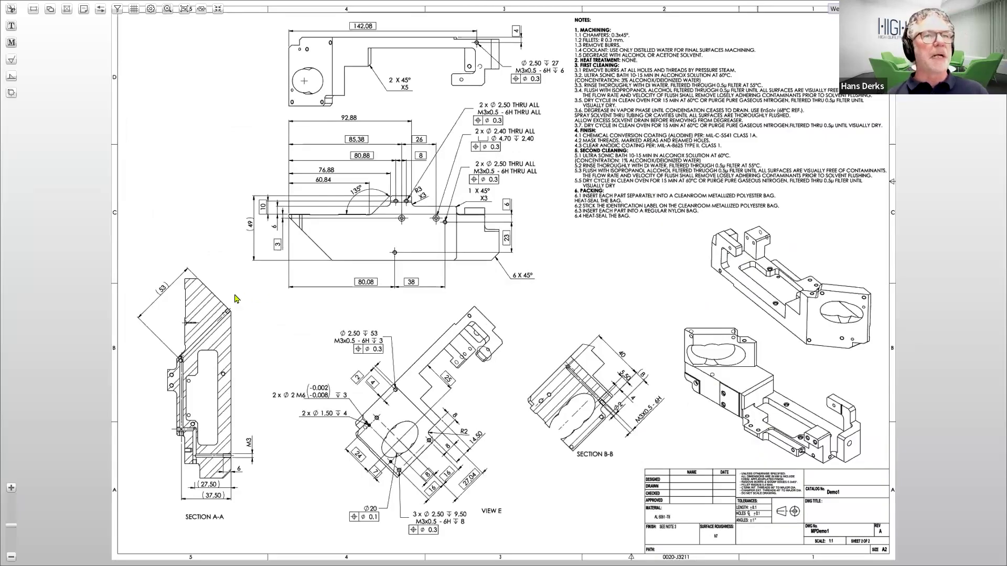
key(Page_Up)
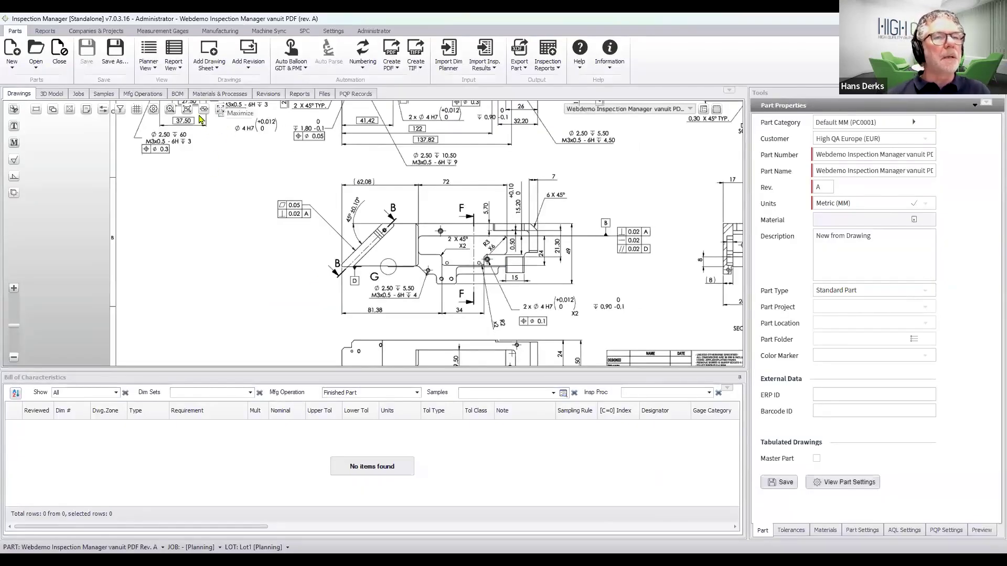
click(220, 108)
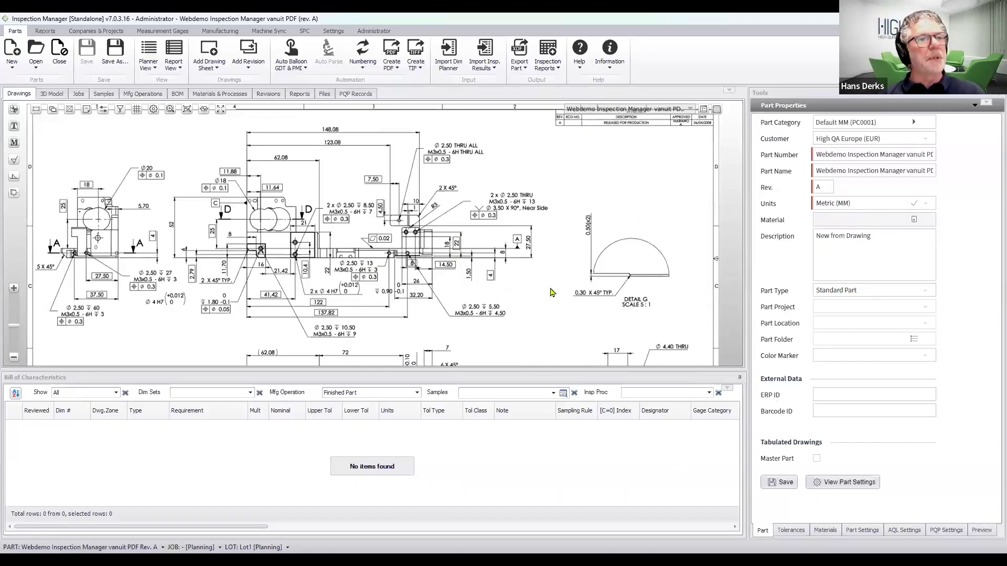
Extract the catalog number Demo1 from the title block on sheet 1 as the part number
mouse_move(534, 270)
mouse_down()
mouse_move(512, 268)
mouse_move(423, 175)
mouse_up()
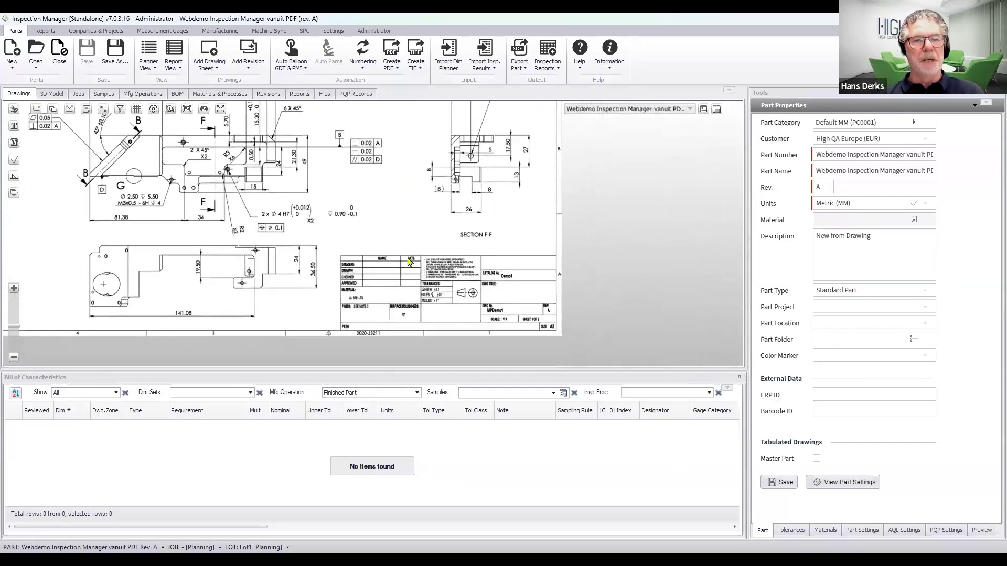
scroll(535, 286, up, 4)
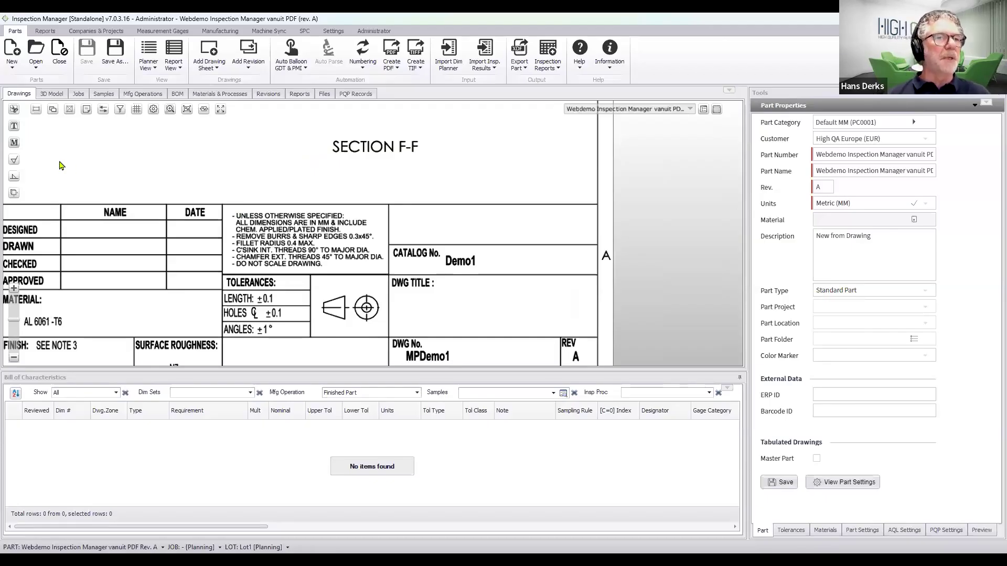
click(36, 112)
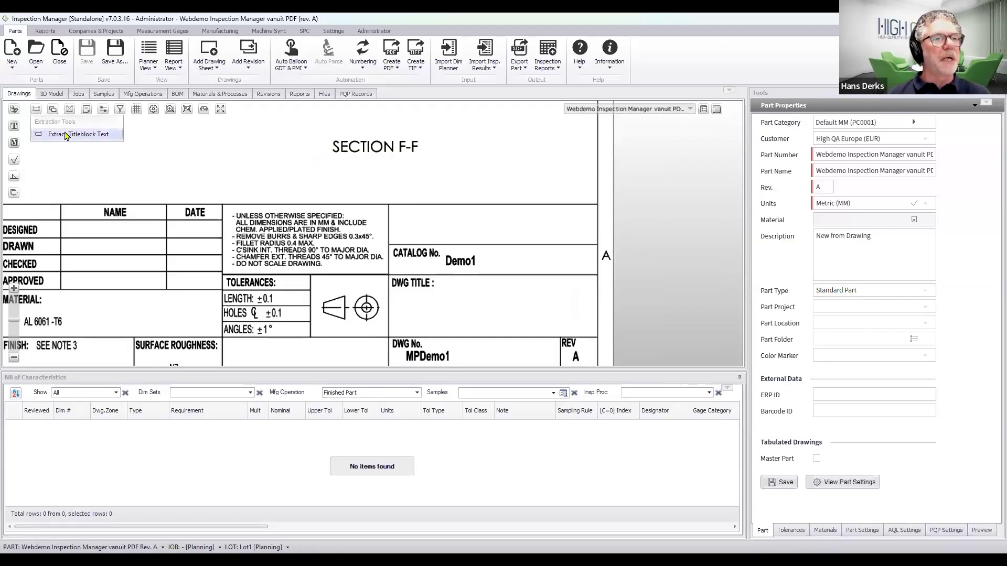
click(65, 135)
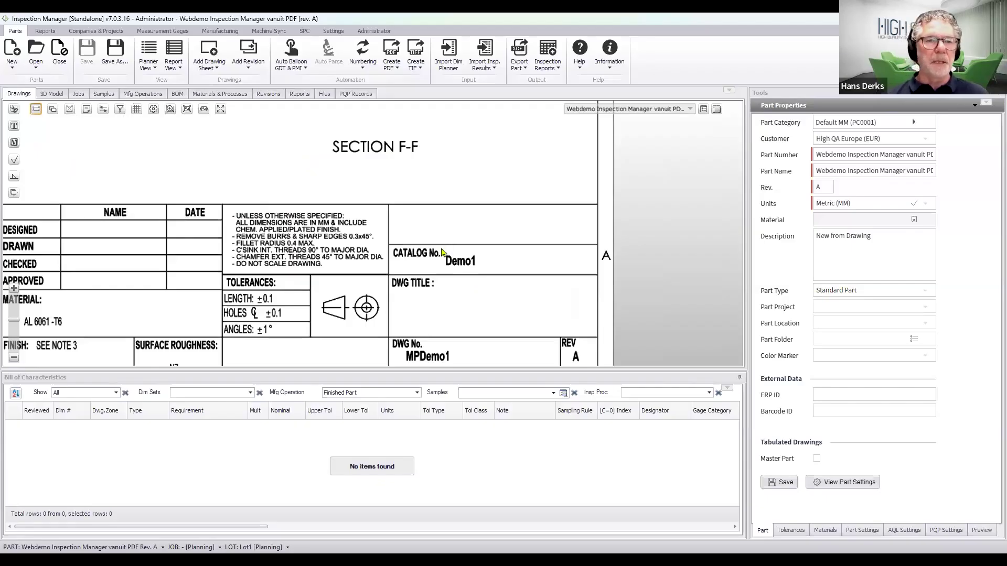
drag(440, 247, 498, 278)
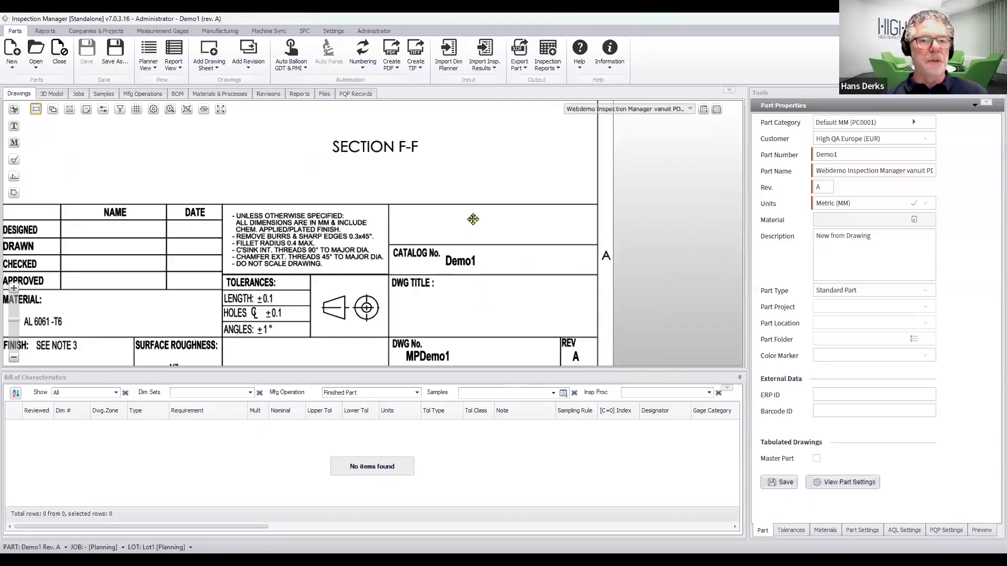
Extract the drawing number MPDemo1 from the title block as the part name and revision A as the part revision
scroll(375, 249, up, 3)
drag(354, 227, 511, 264)
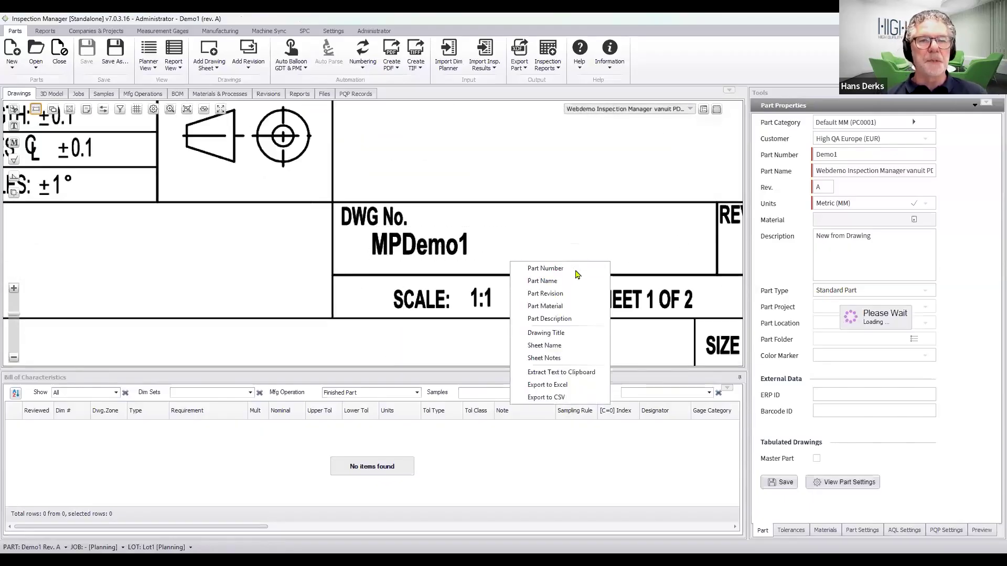
drag(484, 187, 199, 145)
drag(448, 183, 497, 228)
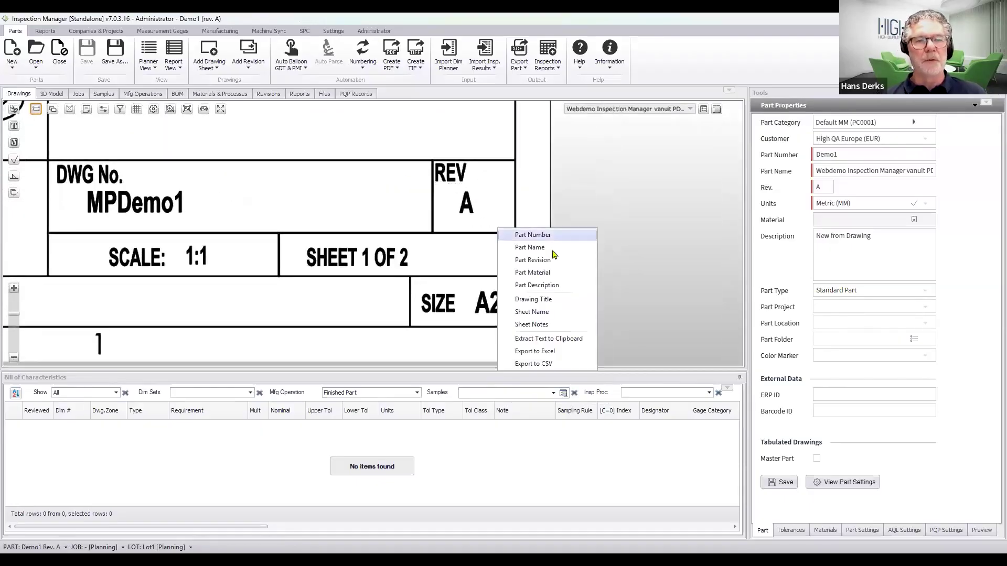
click(557, 260)
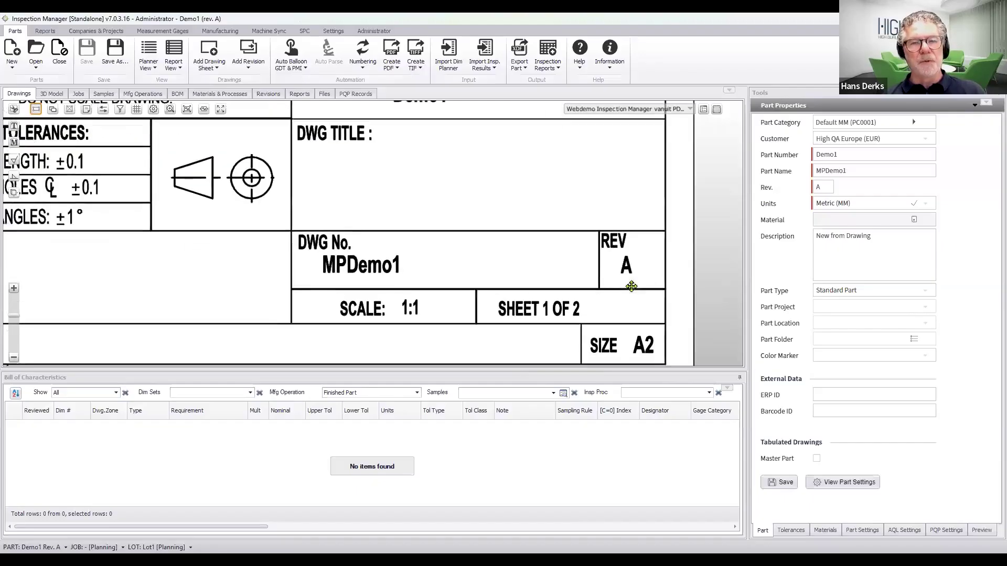
Balloon the material AL 6061 -T6 in the title block to add it to the part's materials
scroll(583, 251, down, 1)
scroll(581, 252, down, 2)
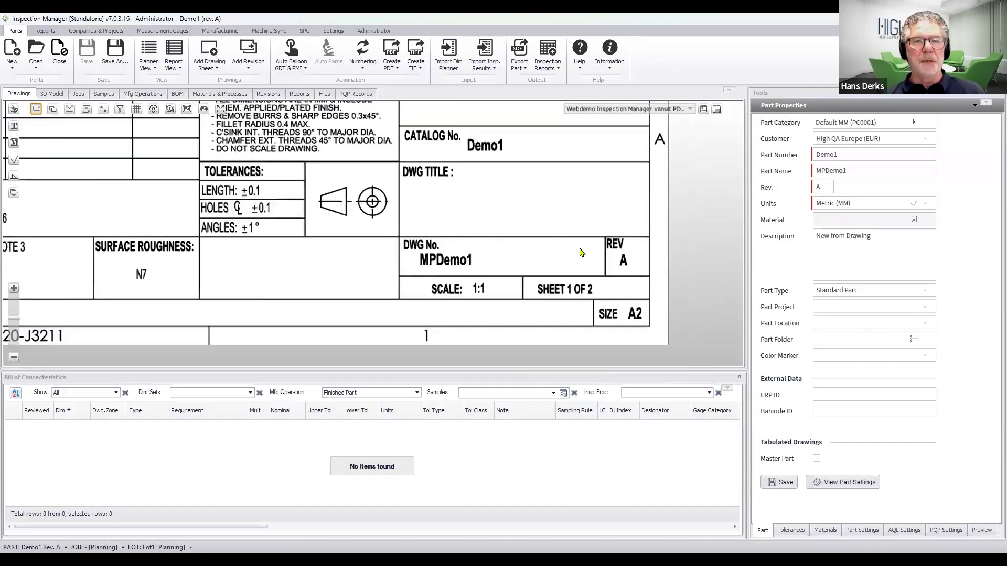
scroll(579, 252, down, 1)
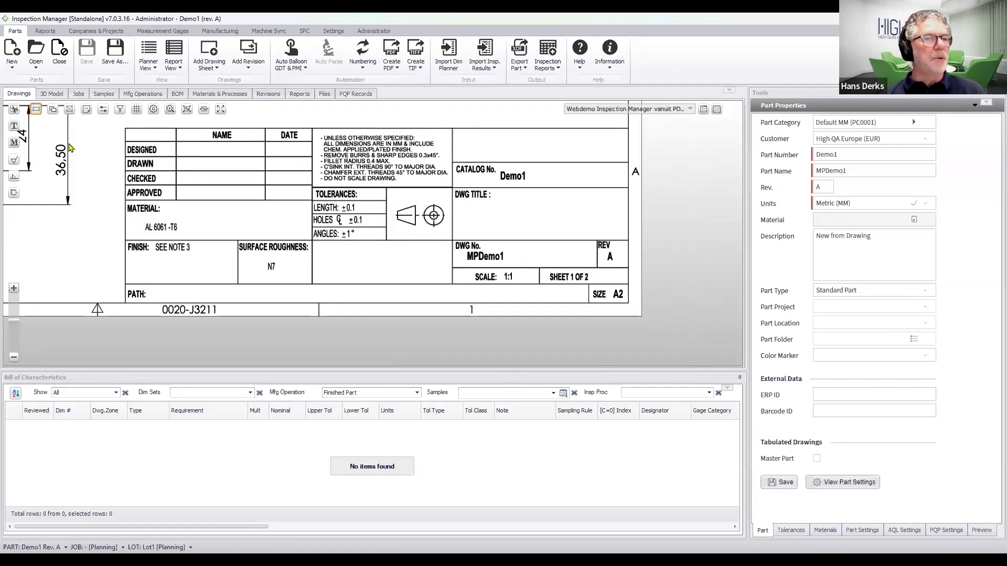
click(36, 111)
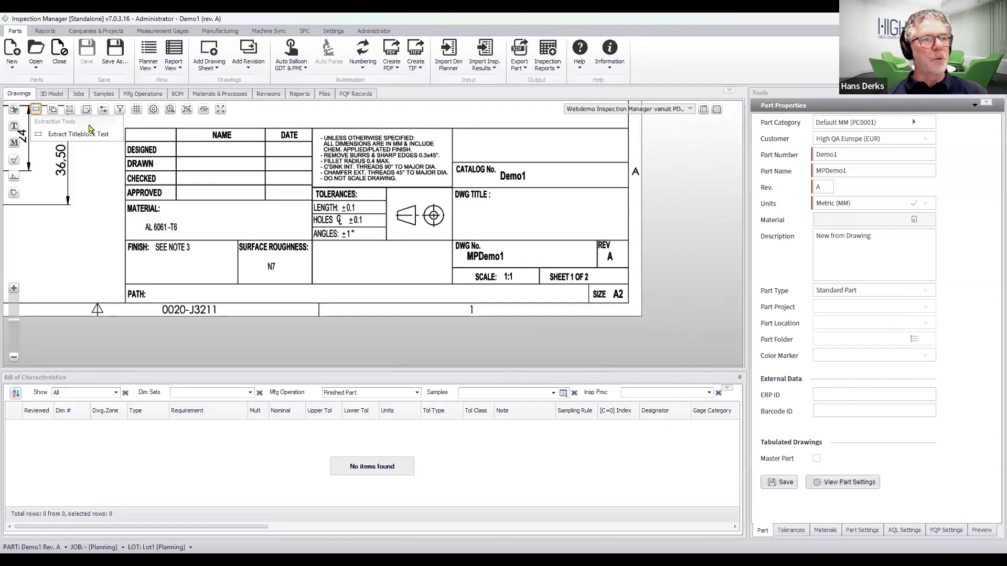
drag(372, 237, 594, 262)
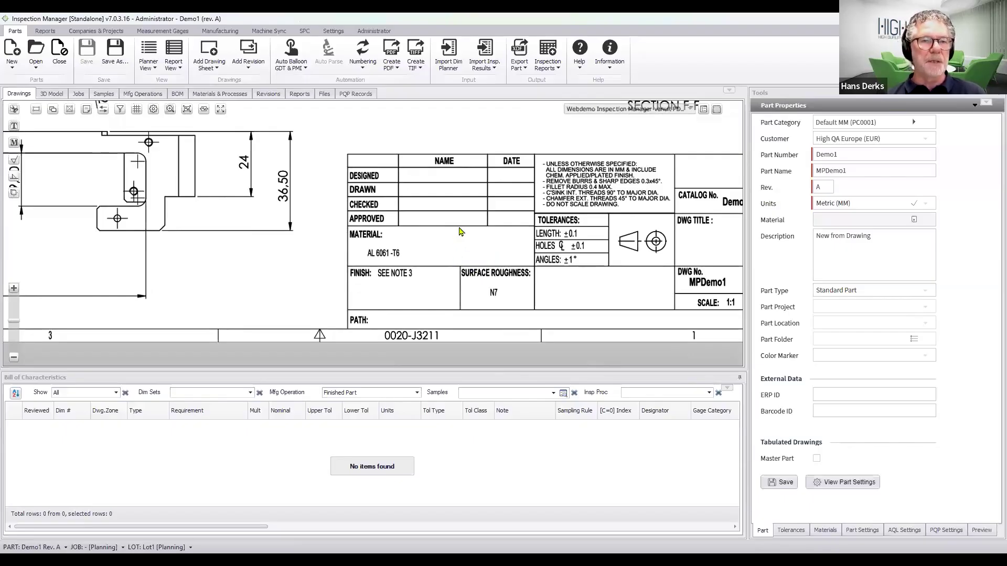
click(15, 141)
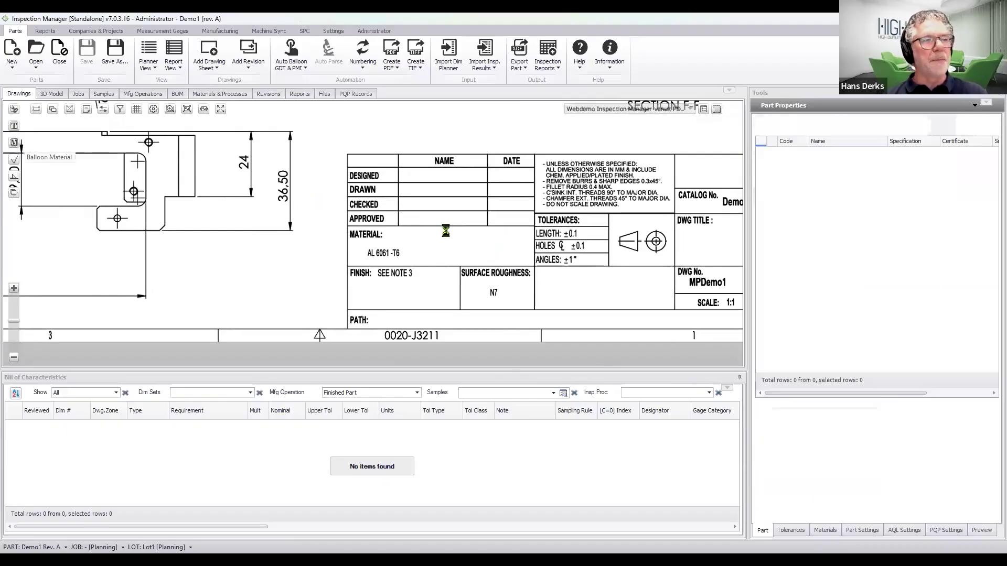
drag(353, 241, 425, 265)
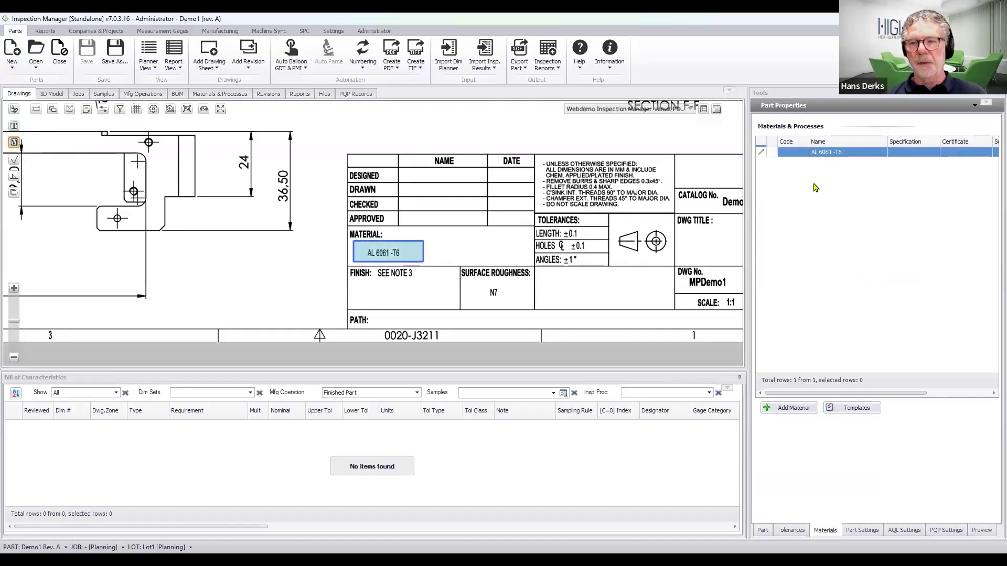
Save the AL 6061 -T6 material with code 1236547, specification number 125478, certificate number 7896 and supplier High QA Supplier
click(761, 153)
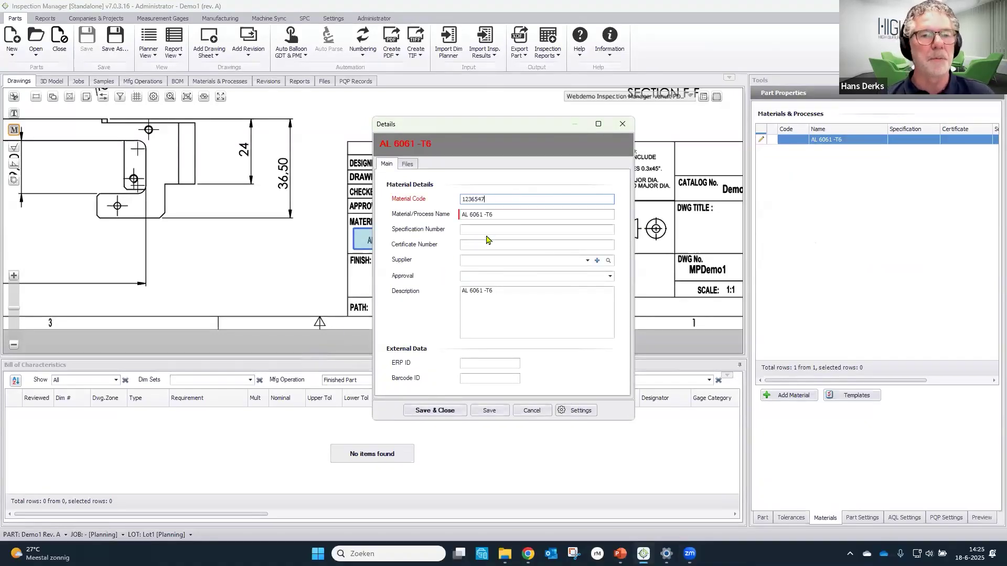
click(484, 230)
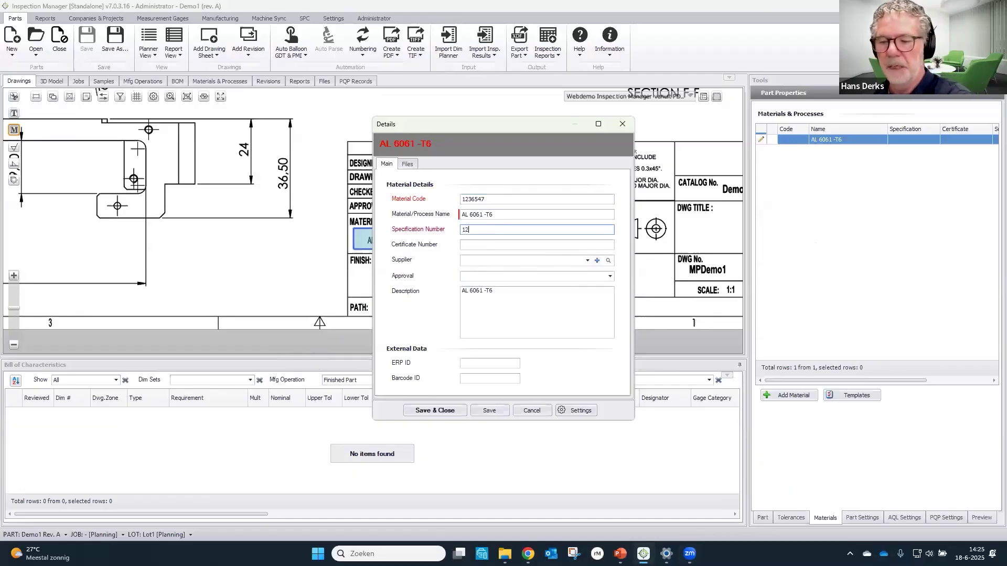
click(492, 245)
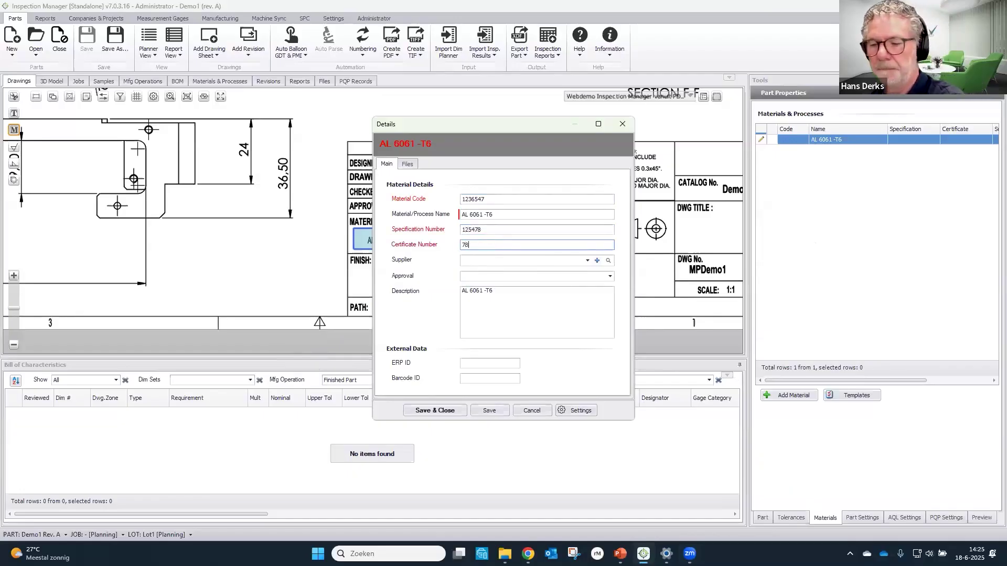
click(588, 261)
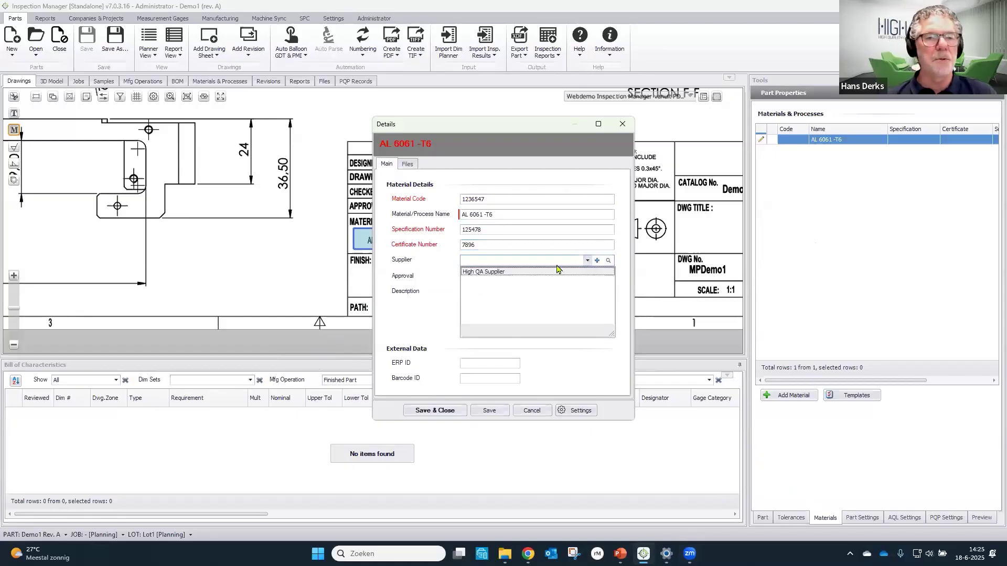
click(527, 272)
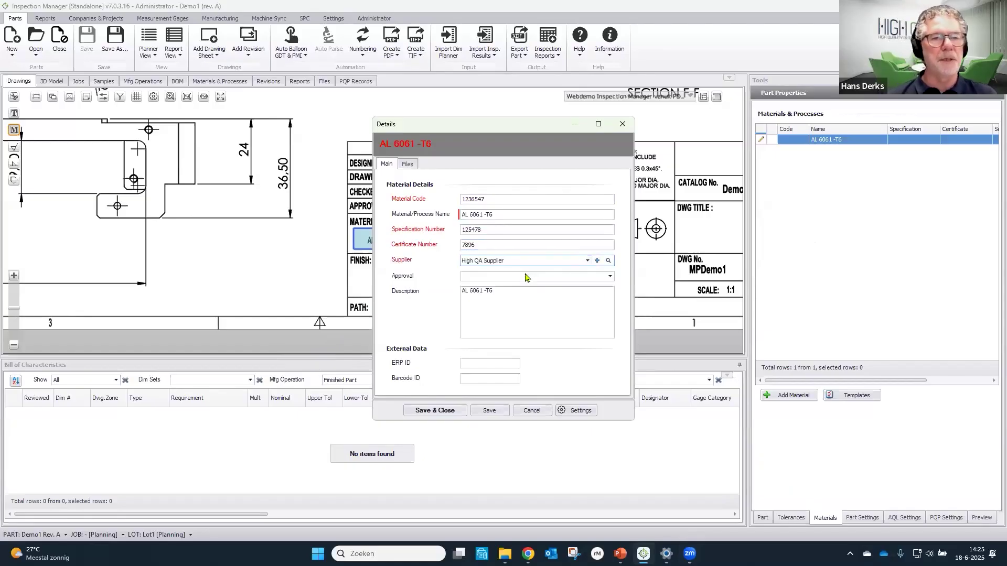
click(491, 411)
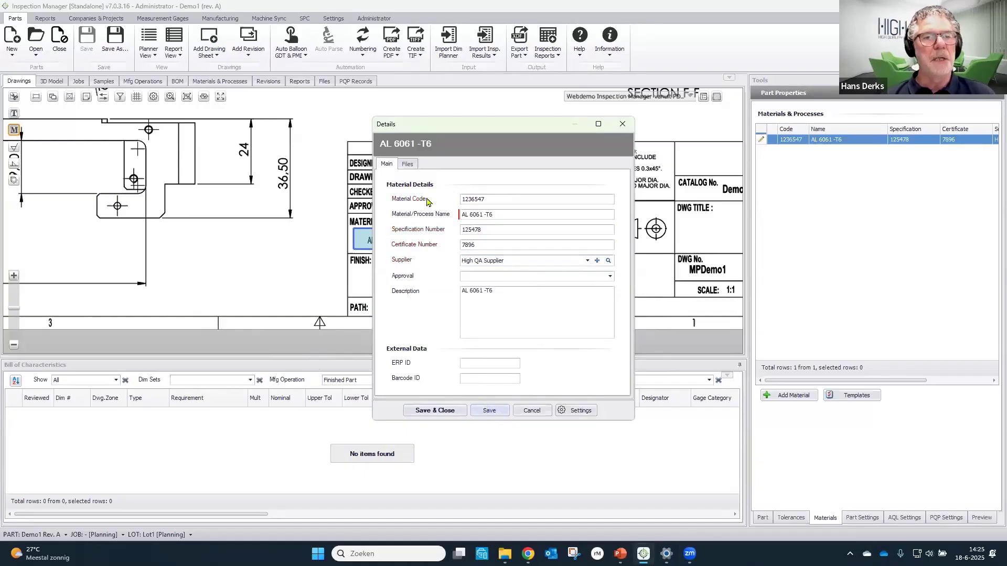
Attach the file Materiaal Certificaat.PNG to the AL 6061 -T6 material and save its details
click(407, 164)
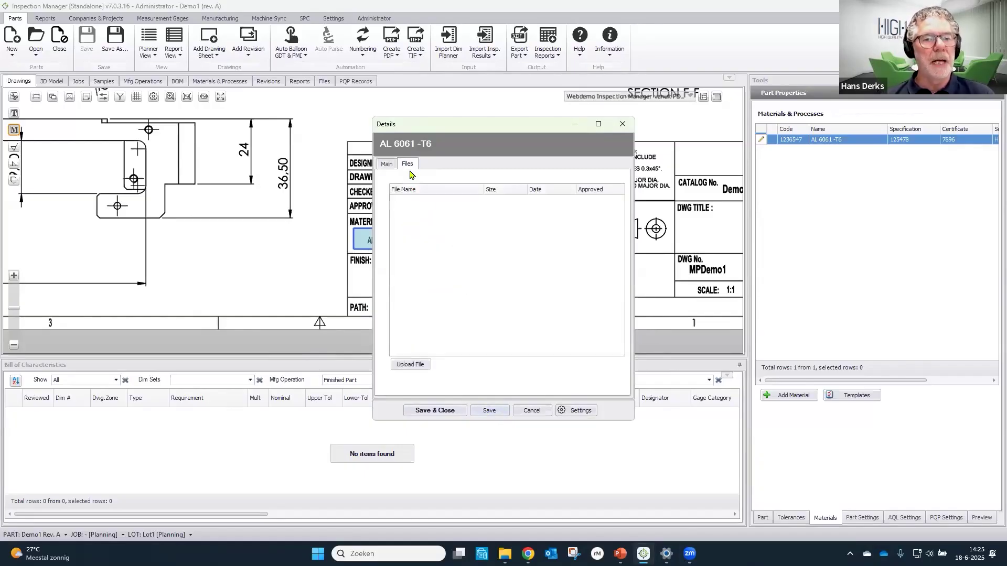
click(418, 366)
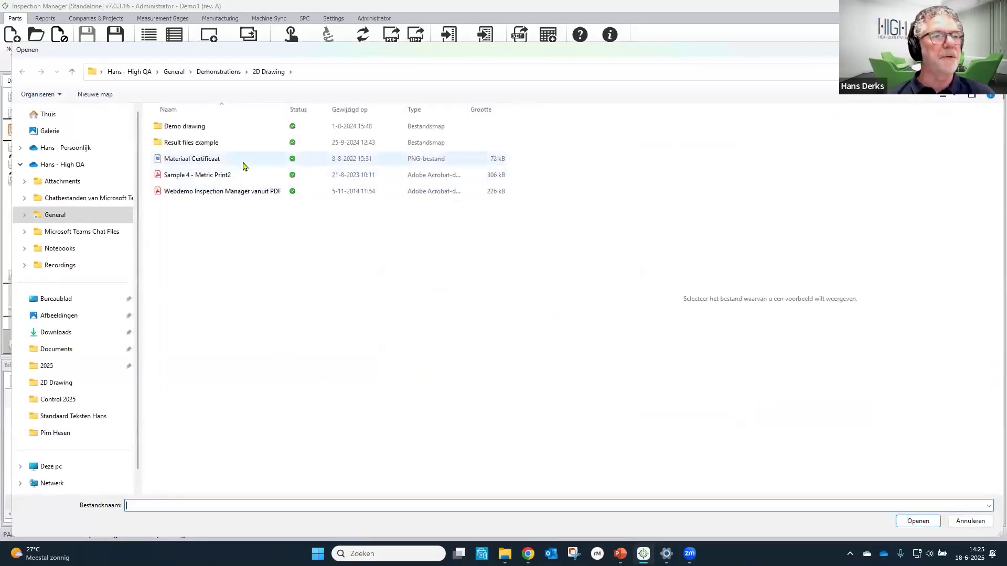
click(228, 162)
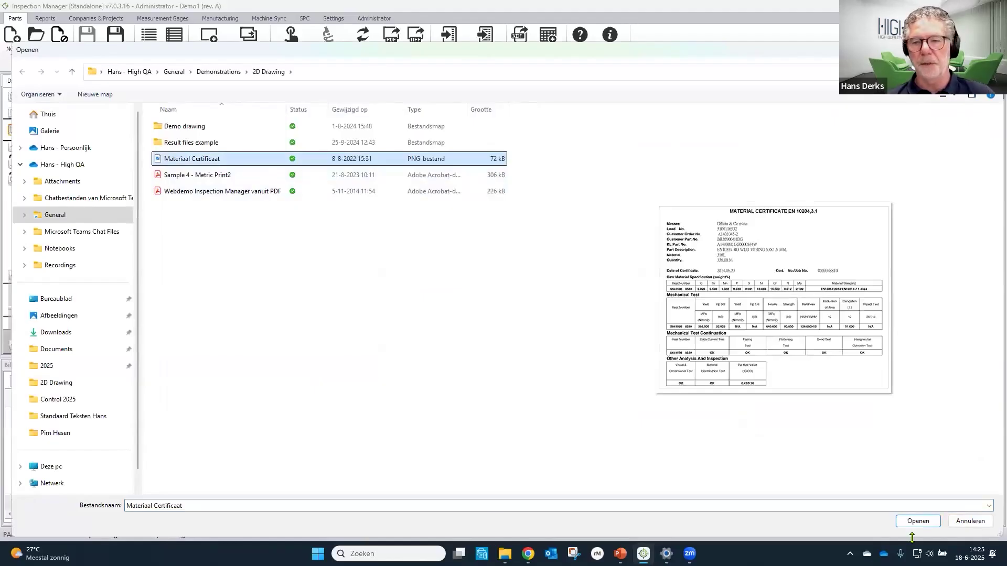
click(918, 522)
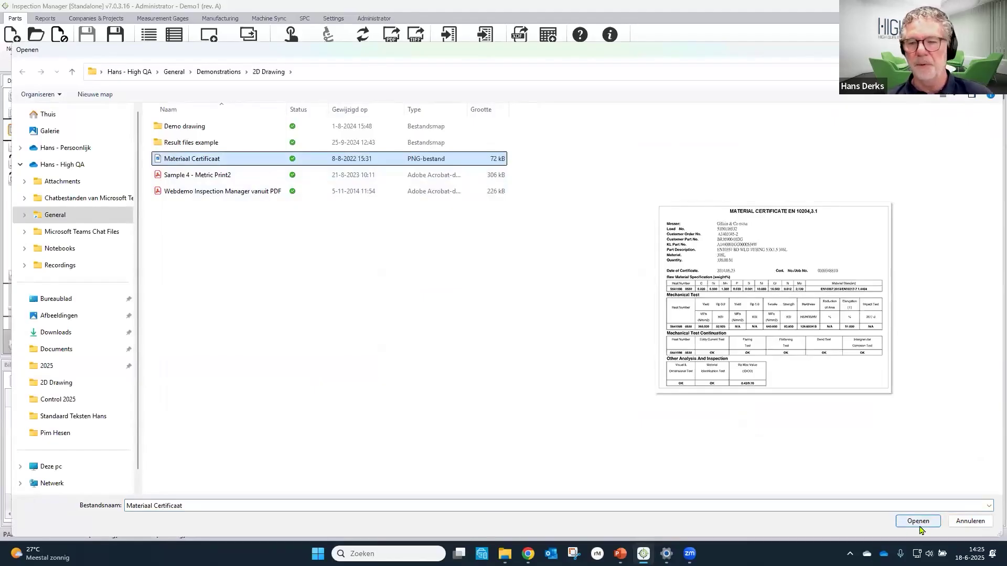
click(918, 521)
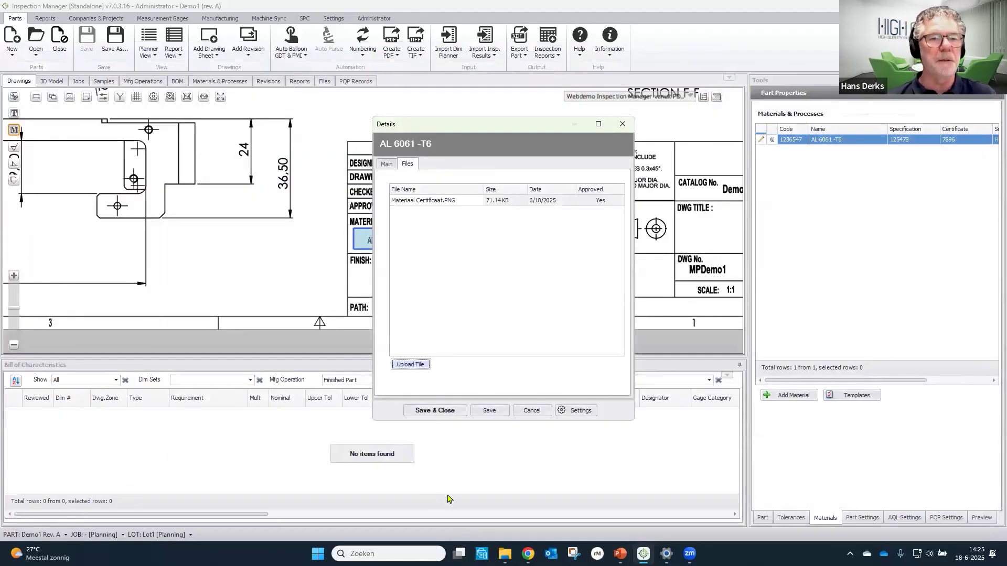
click(434, 411)
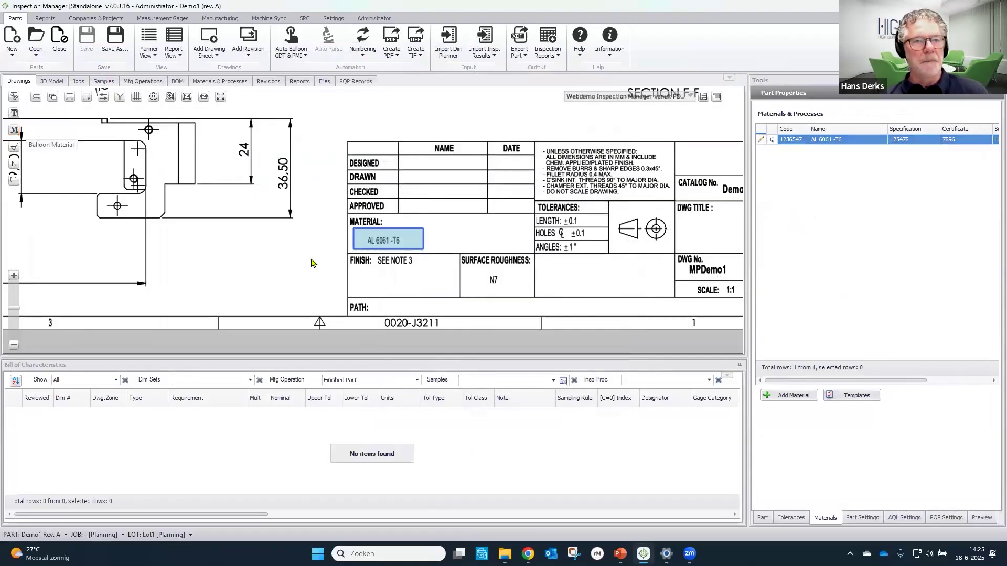
Assign the ISO 286-2 fit tolerance table in the part's tolerance settings
click(205, 97)
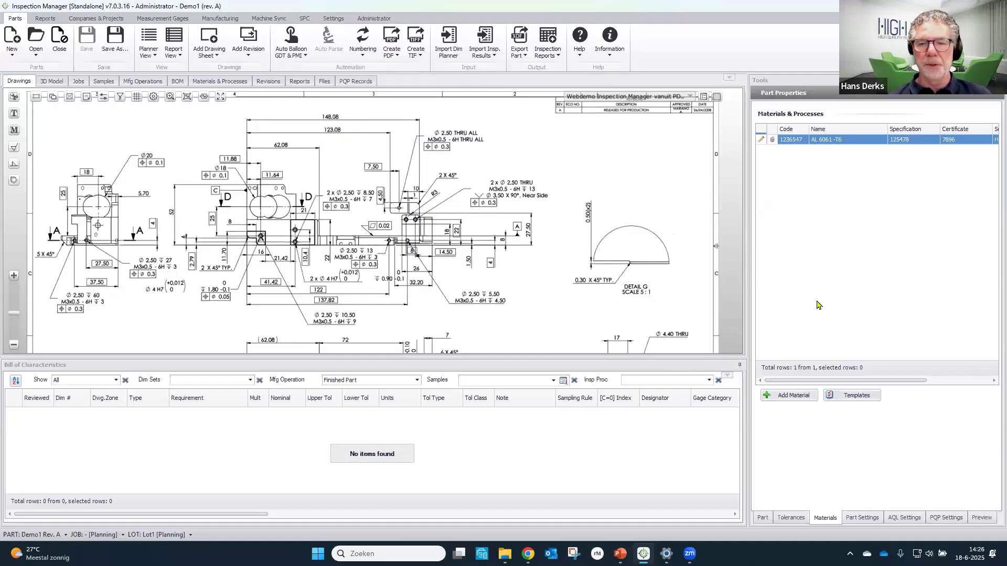
click(797, 521)
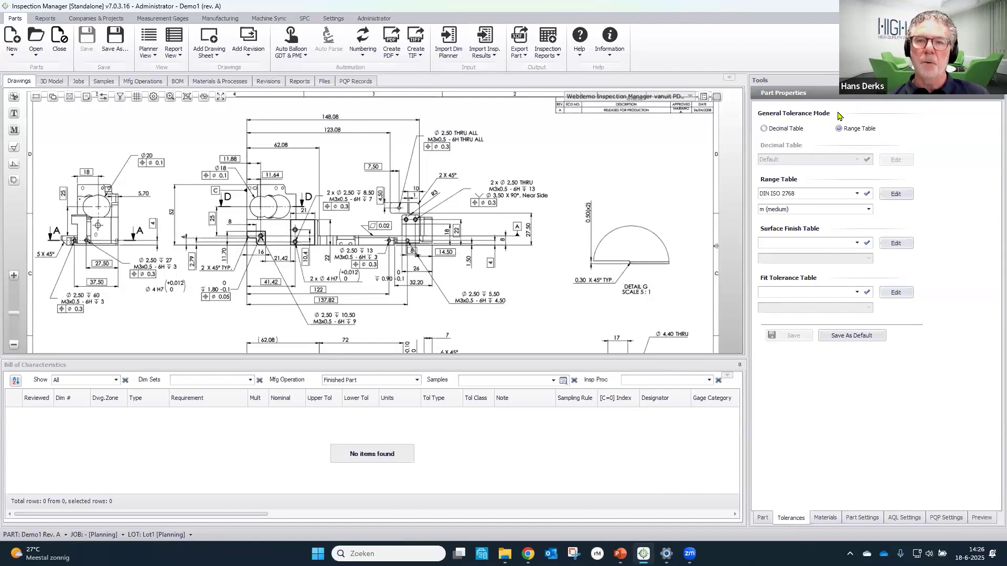
click(865, 135)
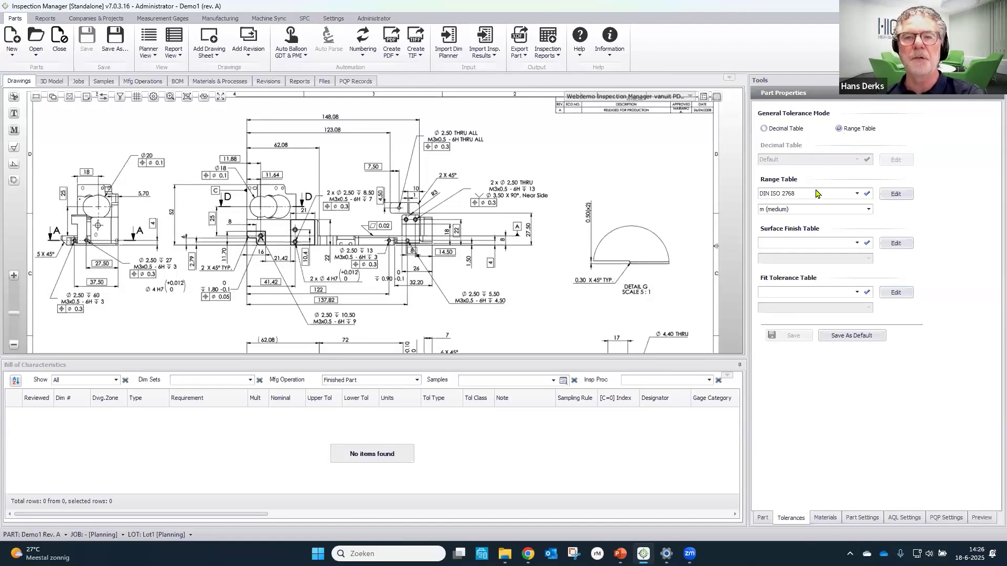
click(857, 195)
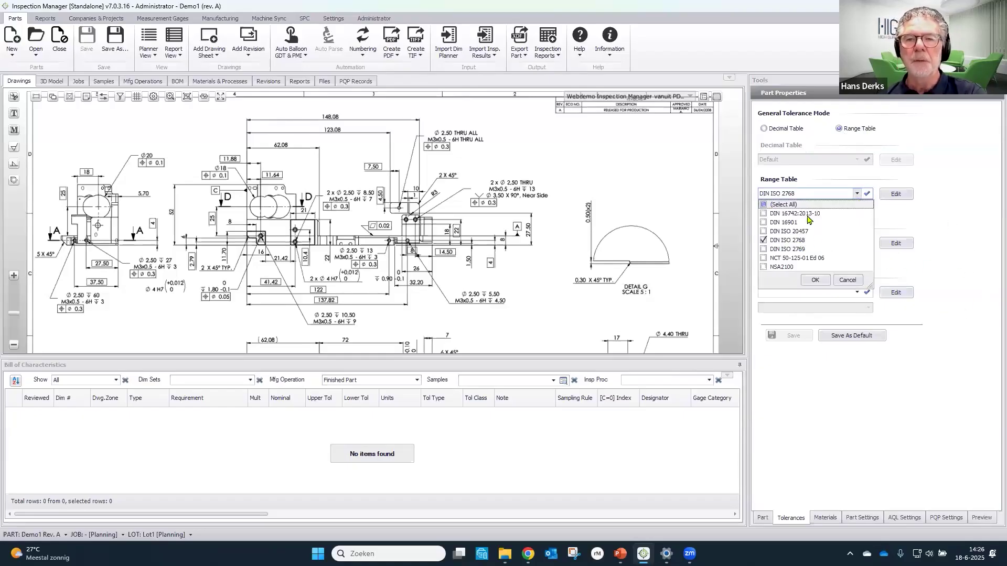
click(957, 237)
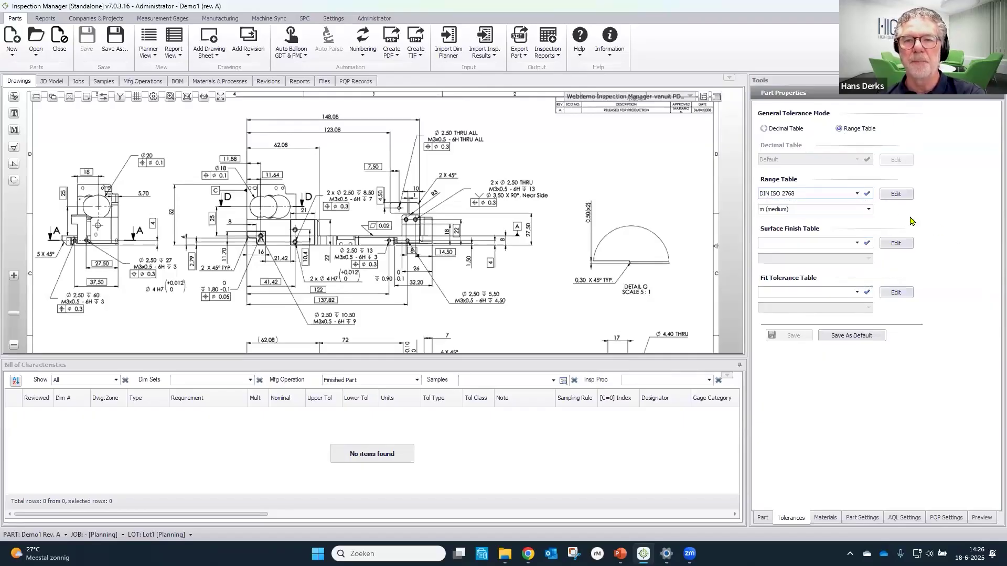
click(857, 292)
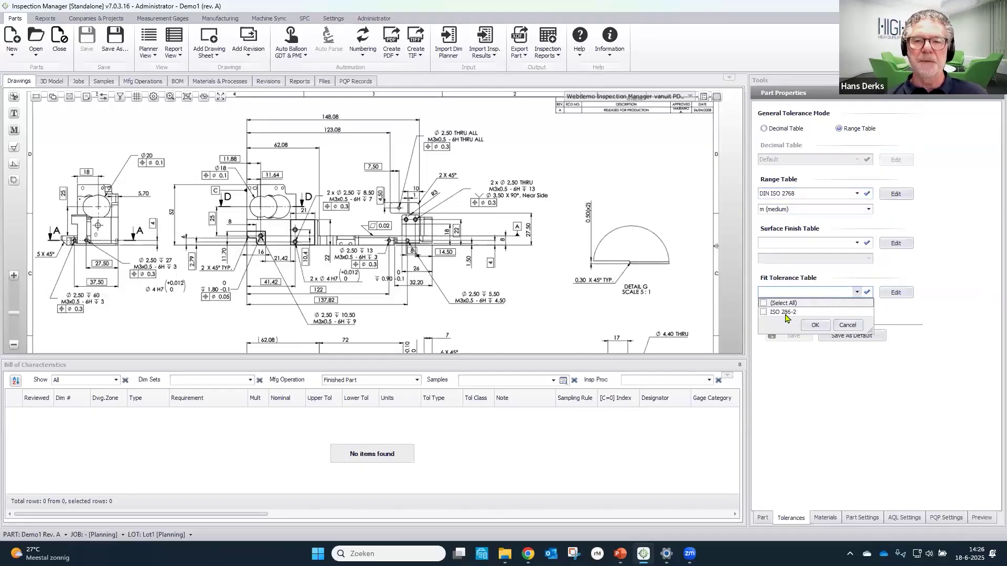
click(786, 313)
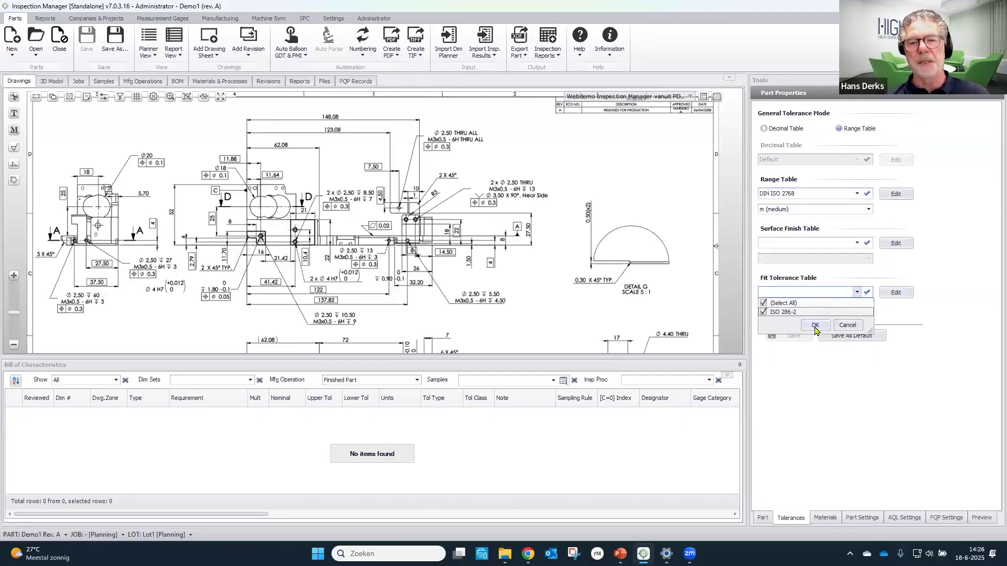
click(814, 326)
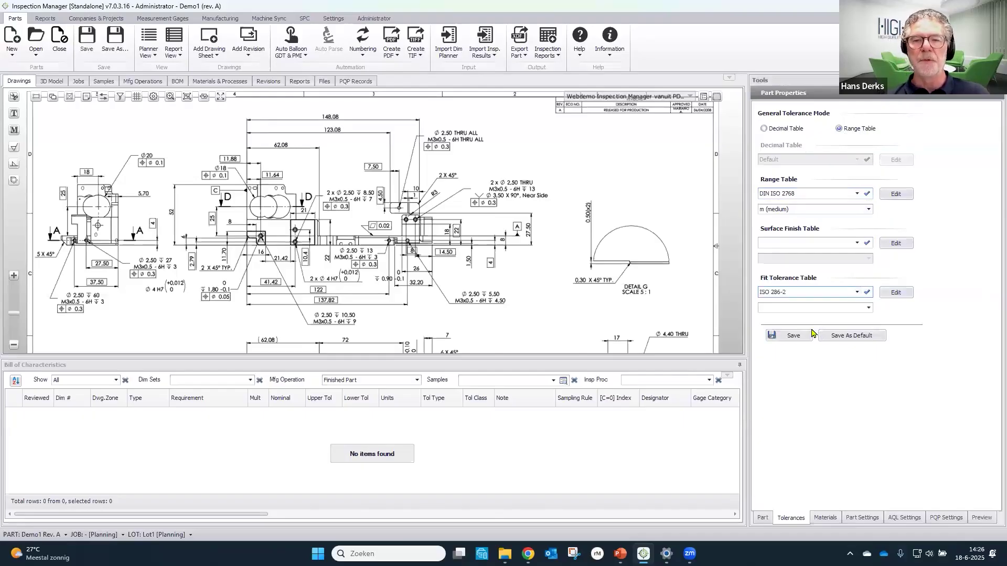
Include all tolerance classes of the ISO 286-2 fit table and save the part's tolerance settings
click(868, 308)
click(792, 24)
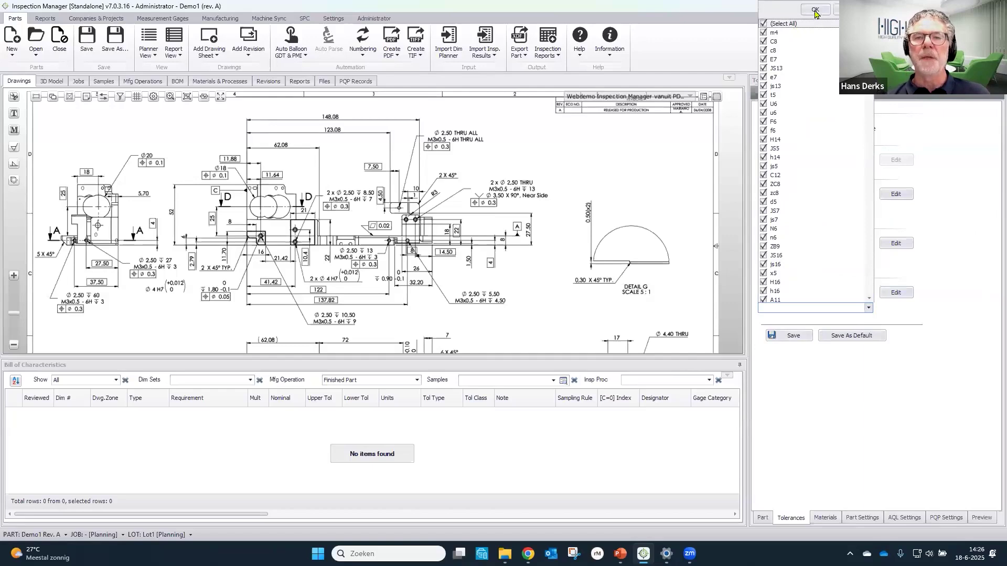
click(815, 10)
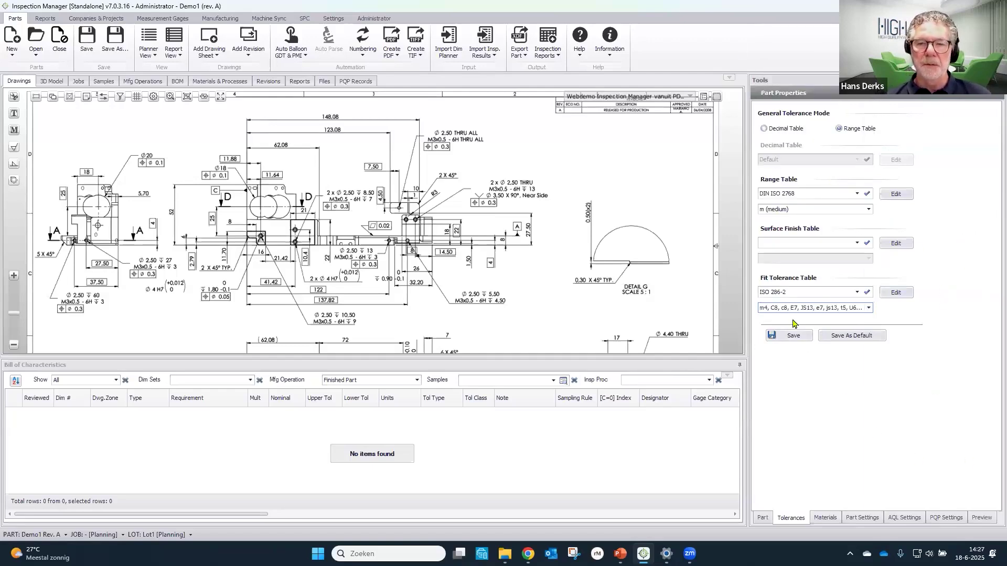
click(793, 336)
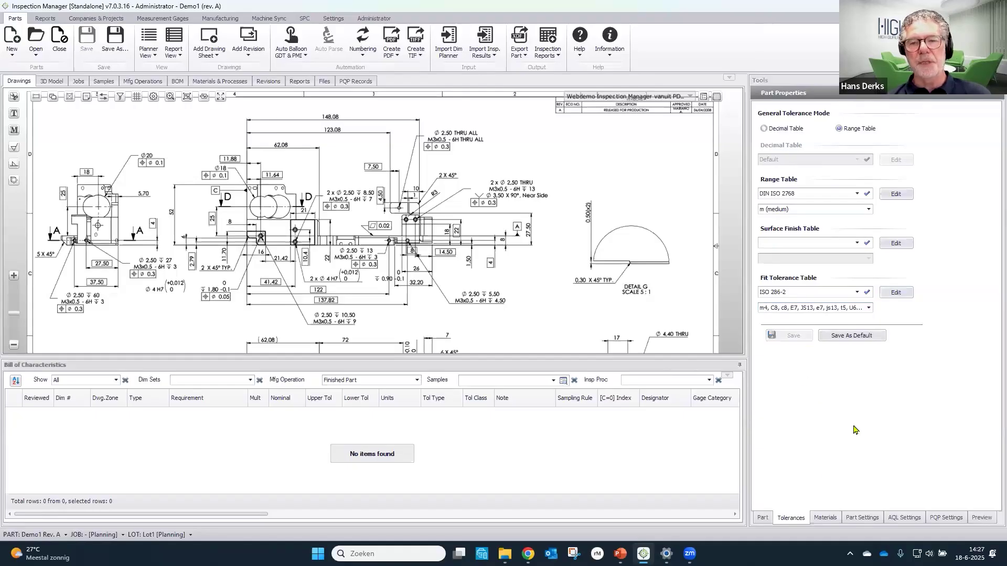
Auto balloon the current drawing page with the Default OCR profile, ignoring the title block
click(763, 518)
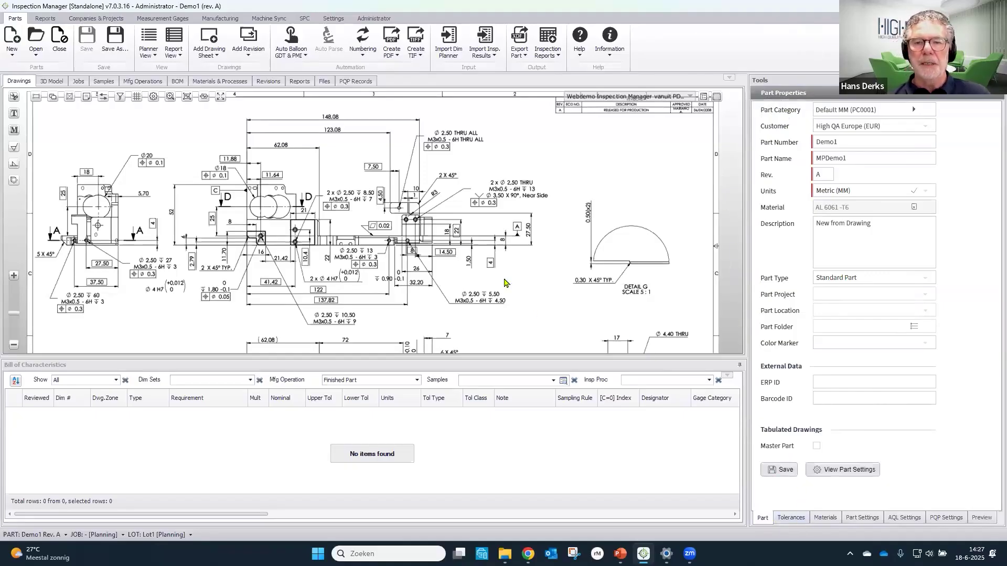
drag(565, 284, 570, 300)
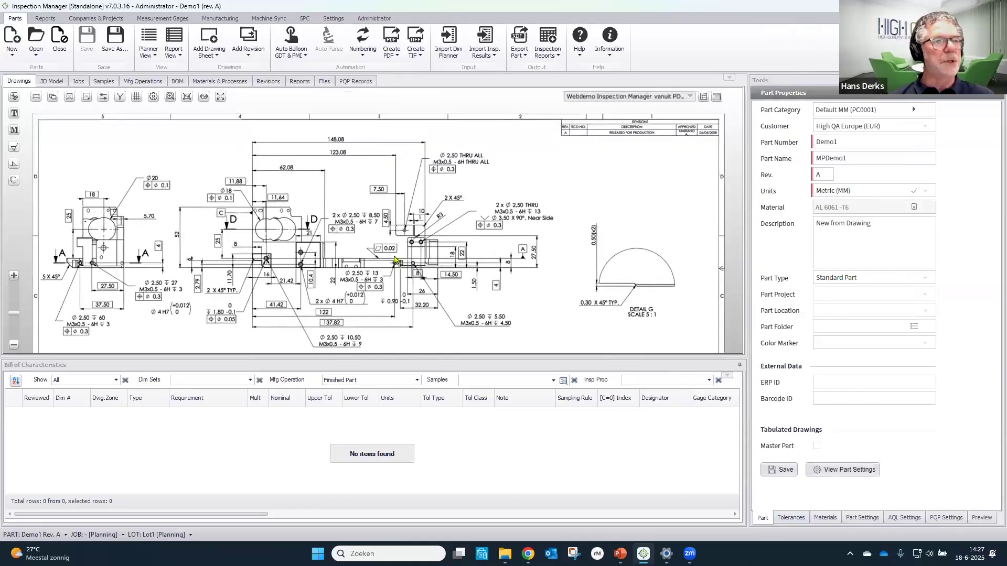
click(290, 48)
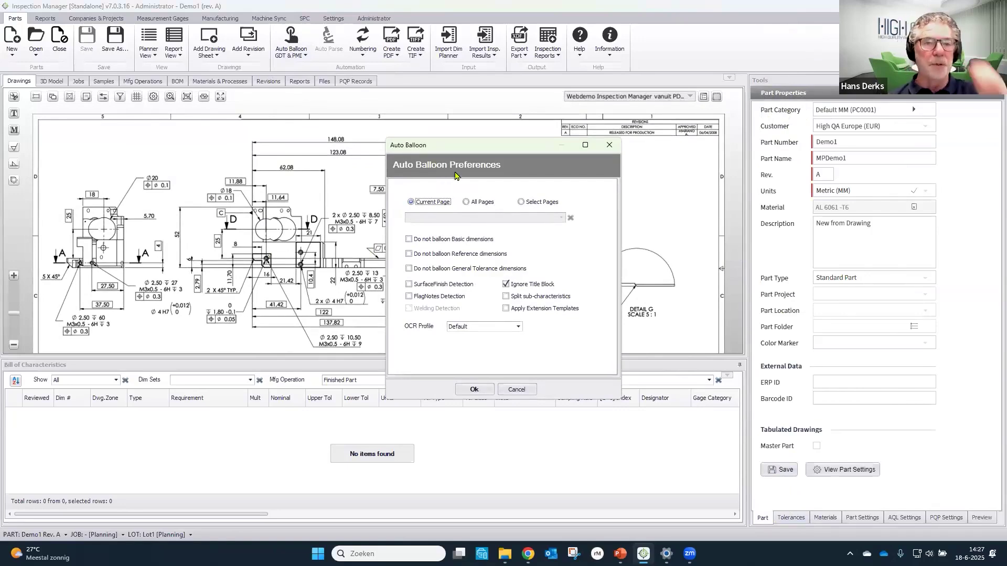
click(474, 389)
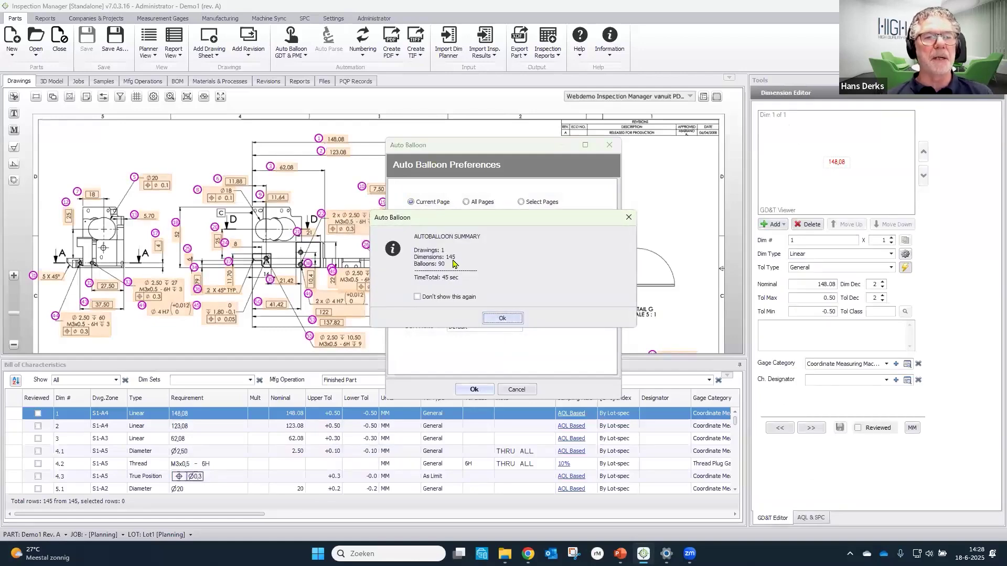
click(515, 321)
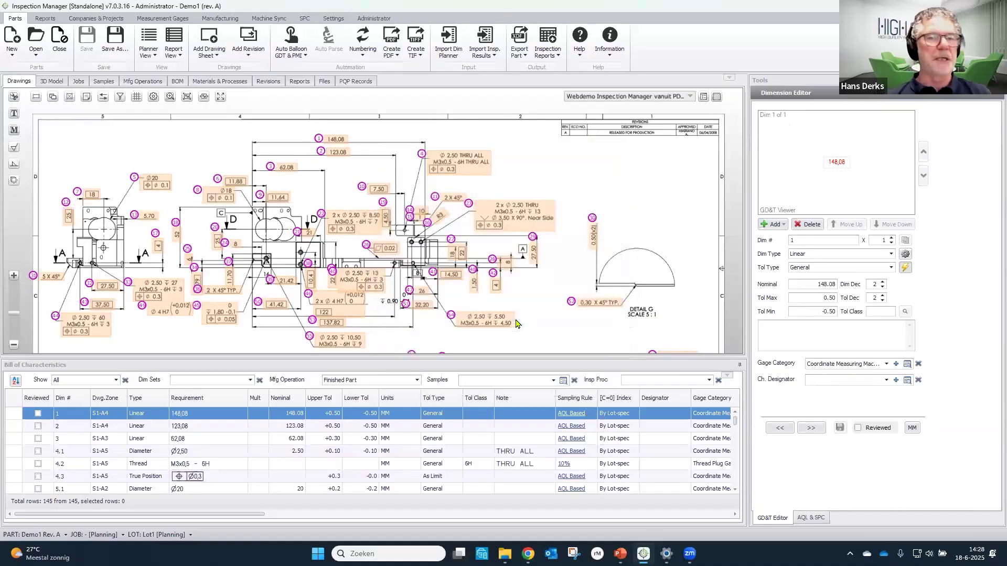
Examine balloons 1 and 2 on the upper linear dimensions and compare balloon 1 with its recognised requirement and tolerances
scroll(325, 152, up, 2)
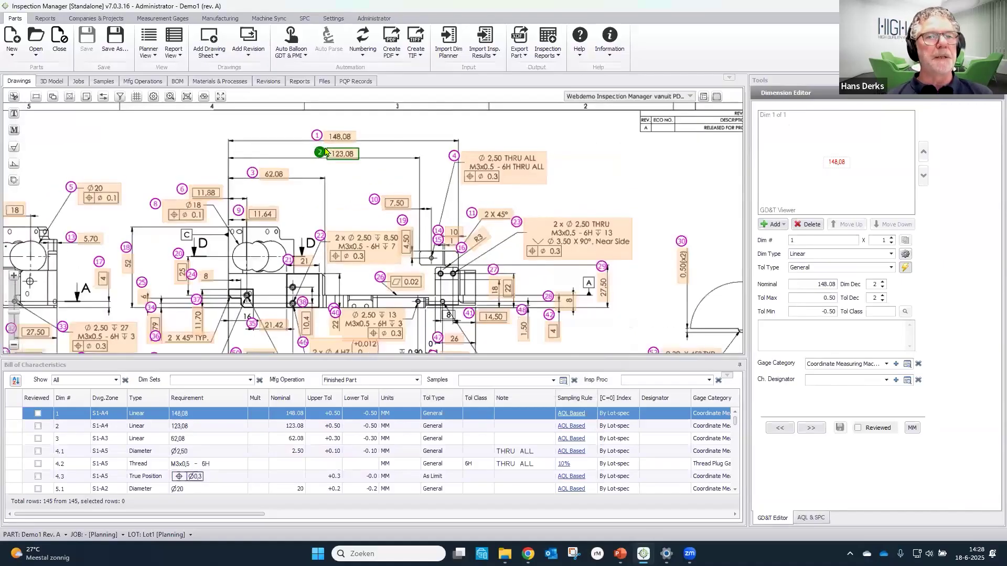
scroll(387, 220, up, 4)
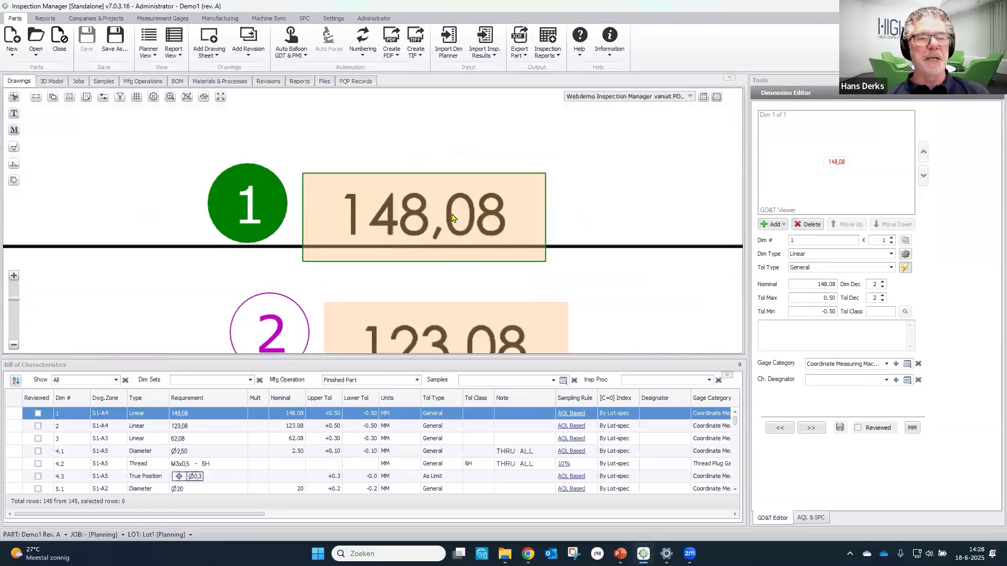
scroll(452, 251, up, 1)
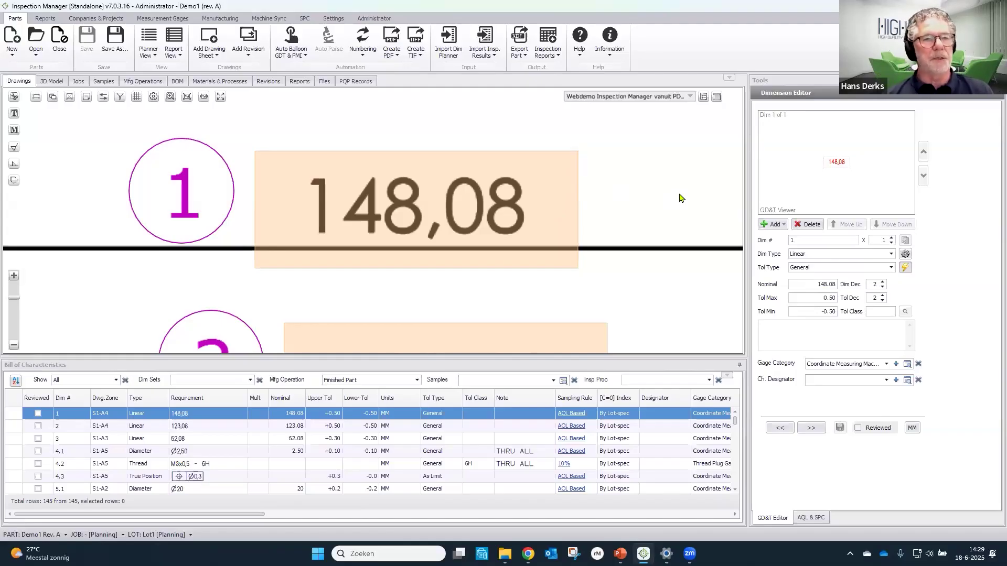
scroll(659, 164, down, 2)
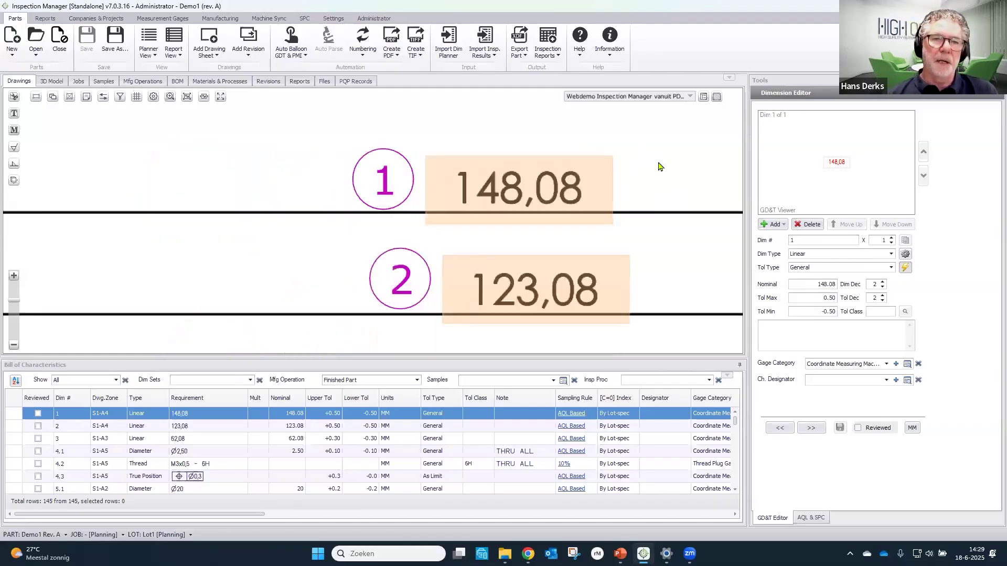
scroll(659, 167, down, 1)
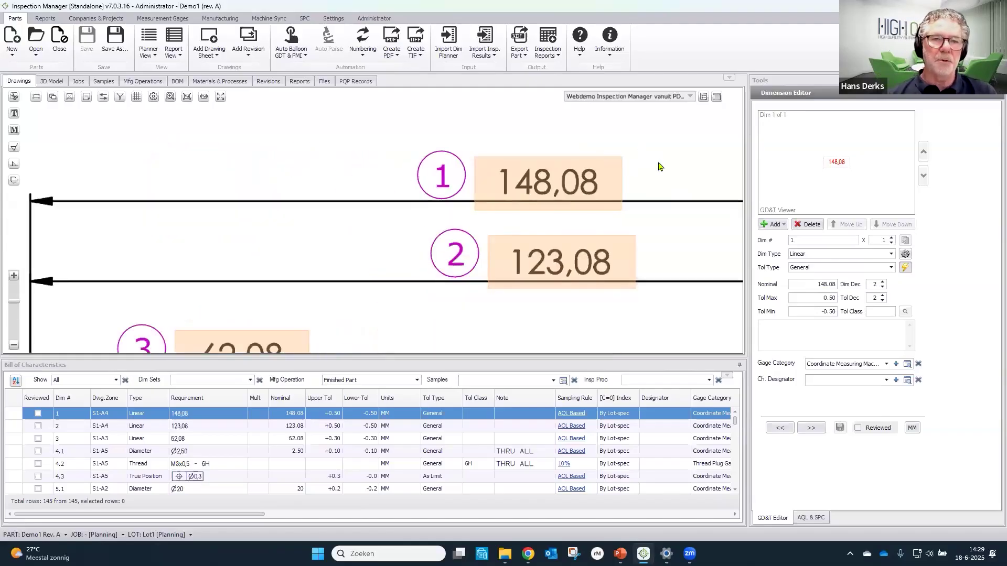
Review each characteristic of the threaded-hole callout at balloon 22, from the diameter through to the true position
click(205, 98)
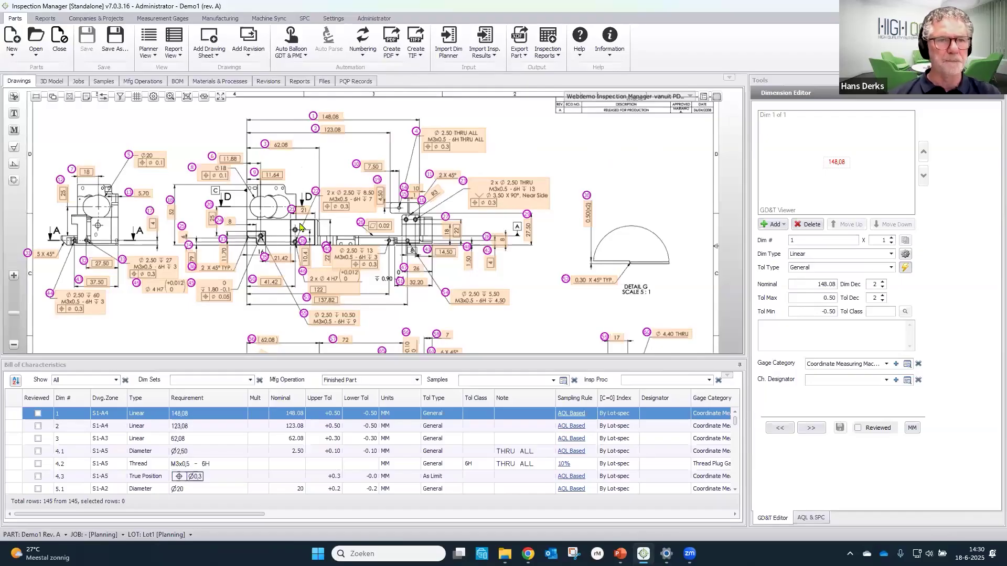
scroll(301, 226, up, 6)
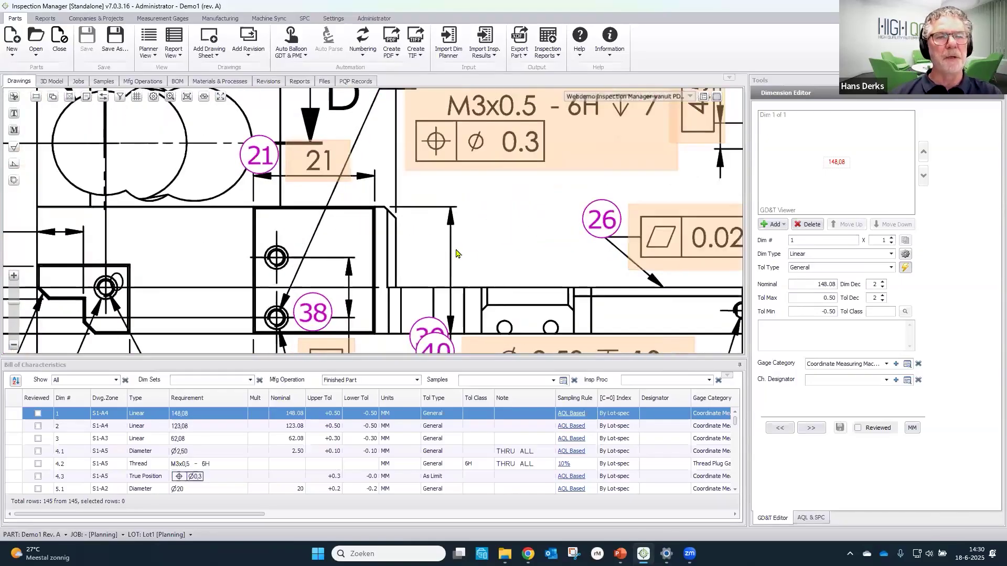
scroll(446, 265, down, 3)
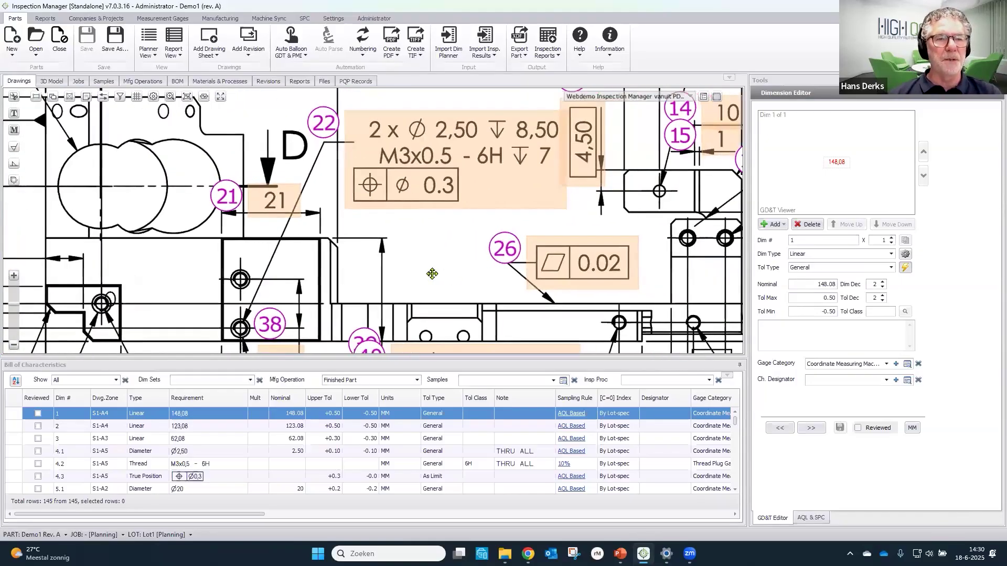
click(451, 176)
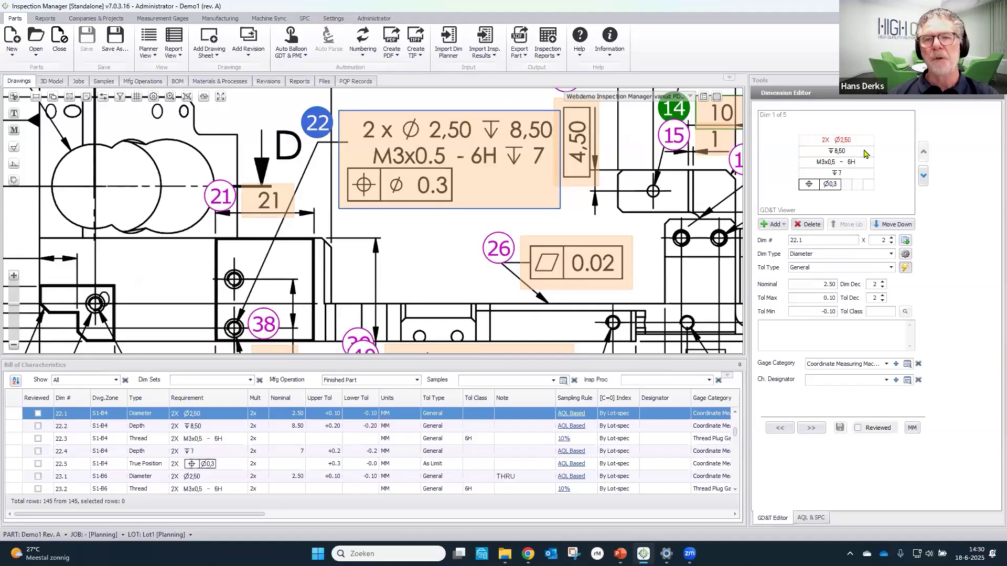
click(924, 177)
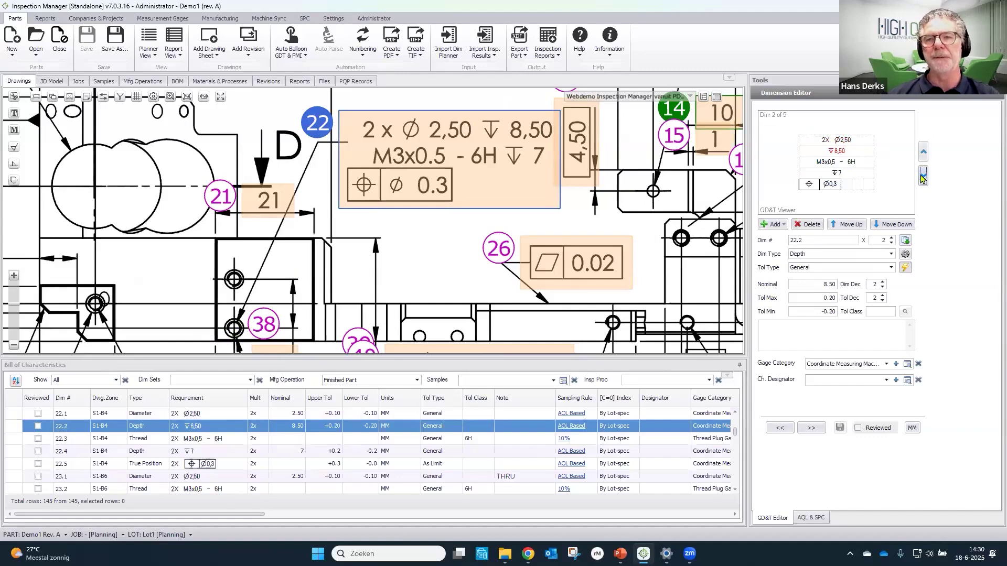
click(924, 176)
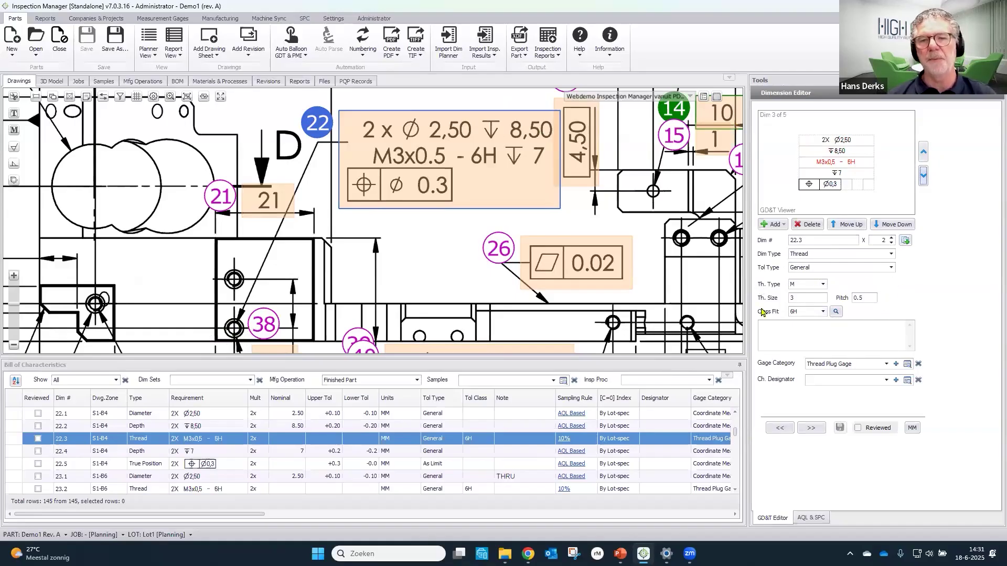
click(923, 177)
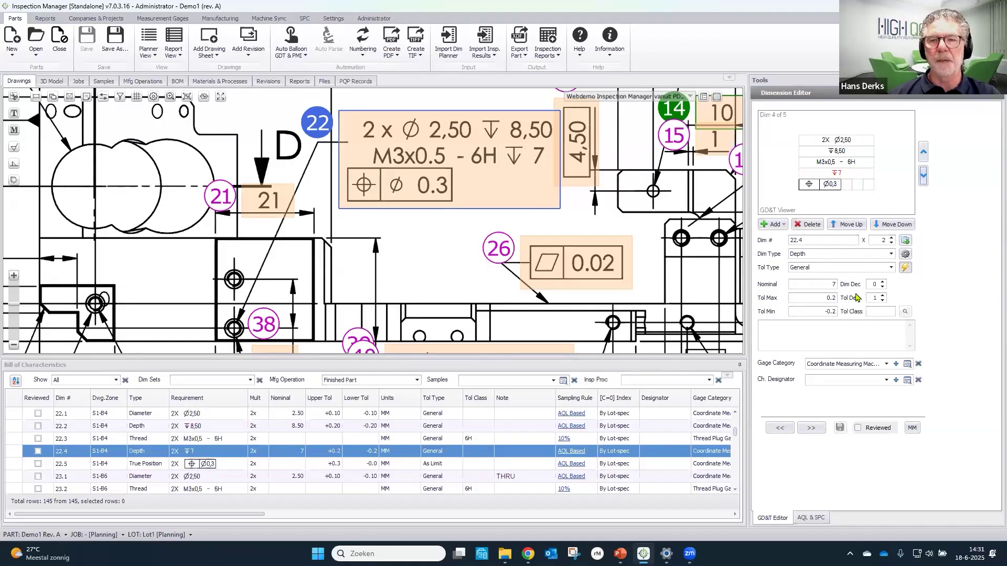
click(924, 183)
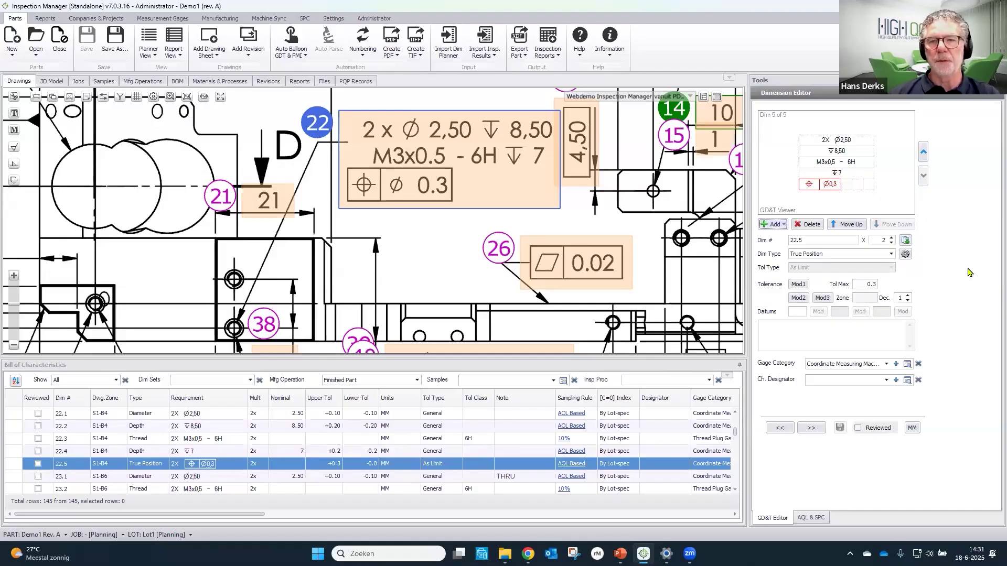
Look through the material condition and tolerance zone modifiers available for true position 22.5
click(801, 299)
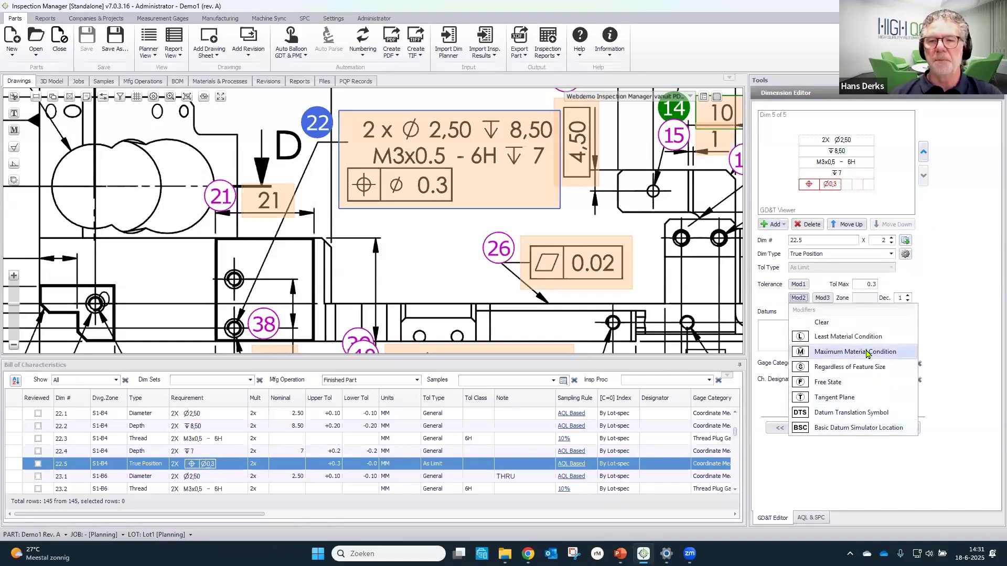
click(822, 298)
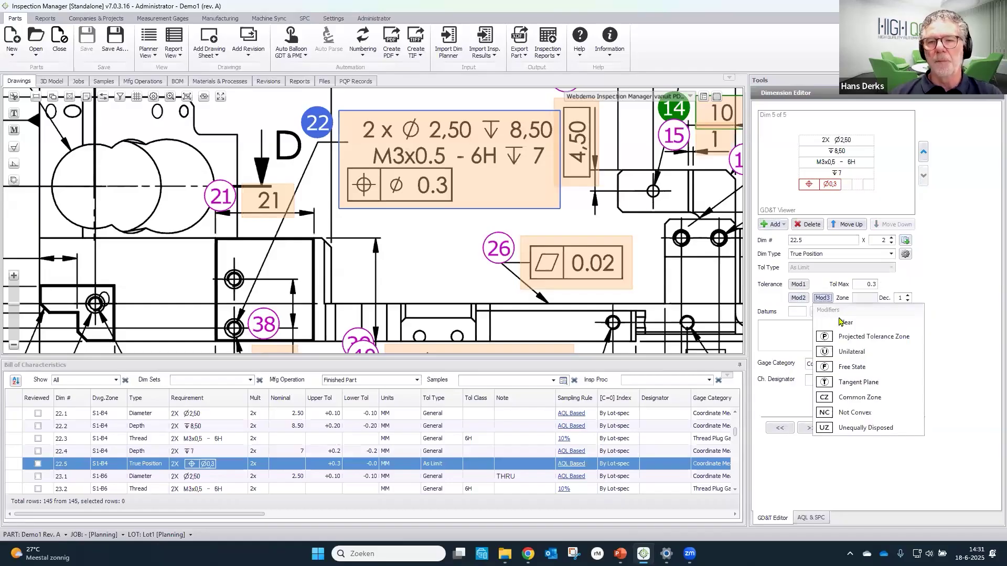
click(868, 402)
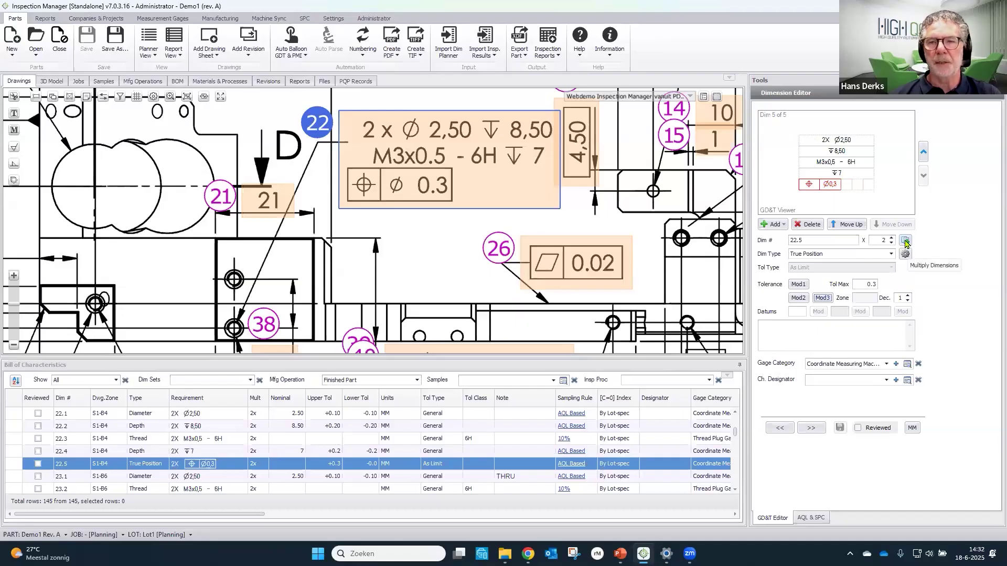
Multiply the 2x threaded-hole callout at balloon 22 into separate dimensions for each hole
click(292, 56)
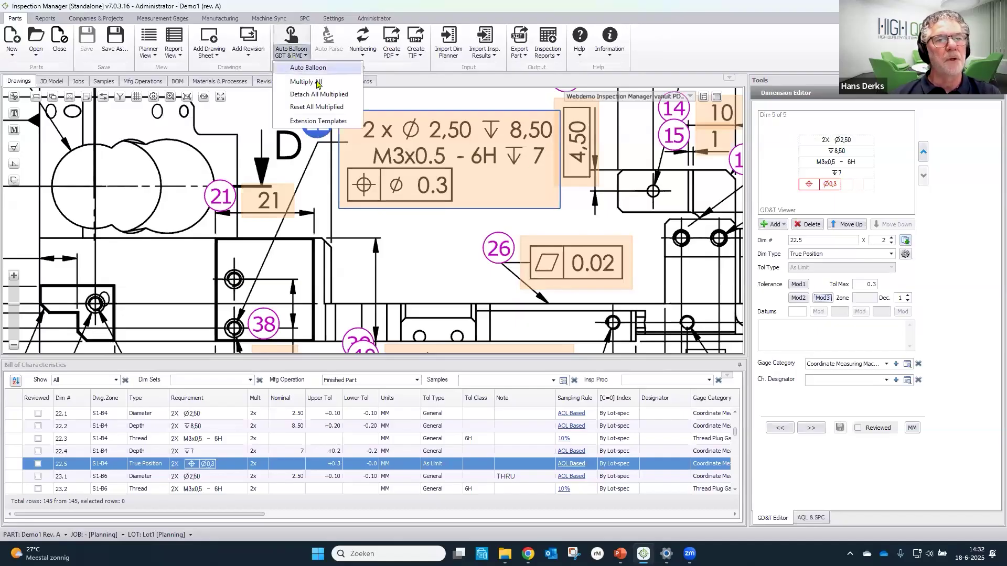
click(424, 101)
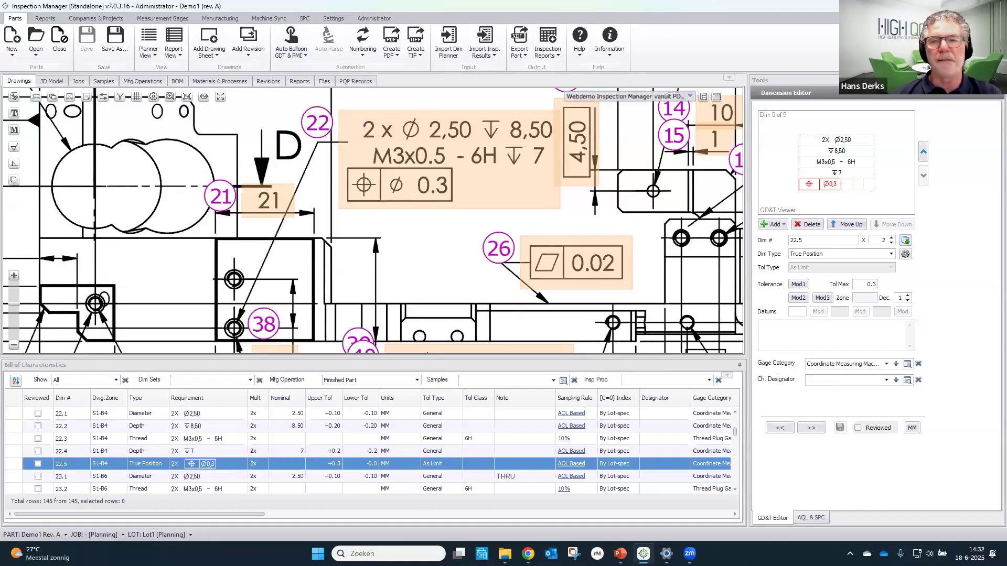
click(905, 240)
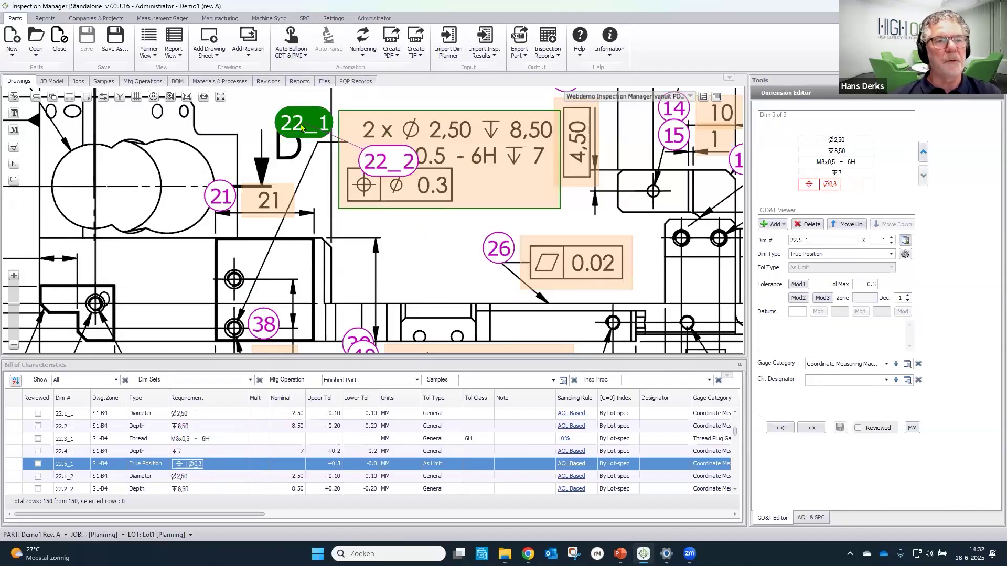
Move balloons 22_1 and 22_2 beside their respective threaded holes and check their separate characteristics in the Bill of Characteristics
drag(302, 127, 135, 336)
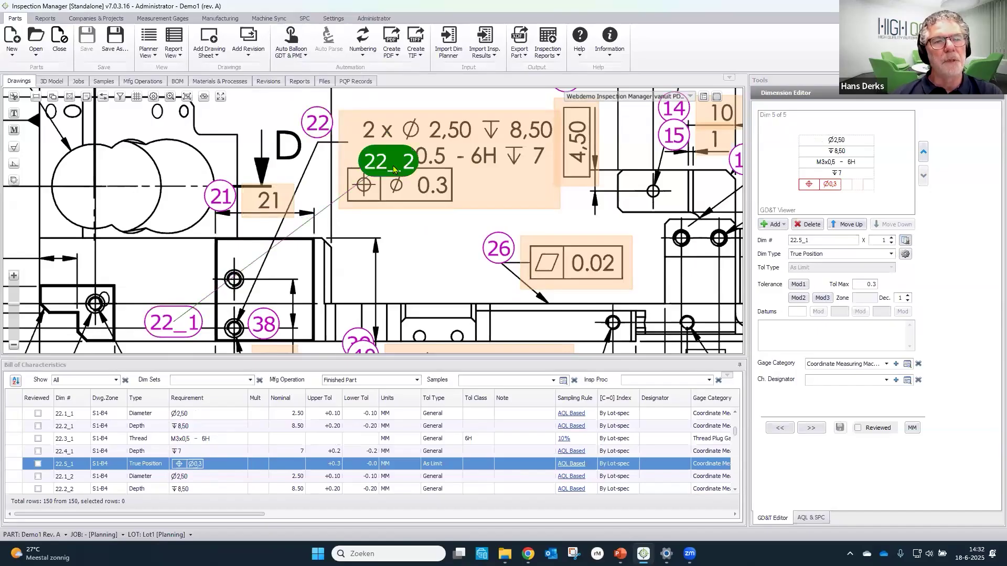
drag(365, 181, 151, 298)
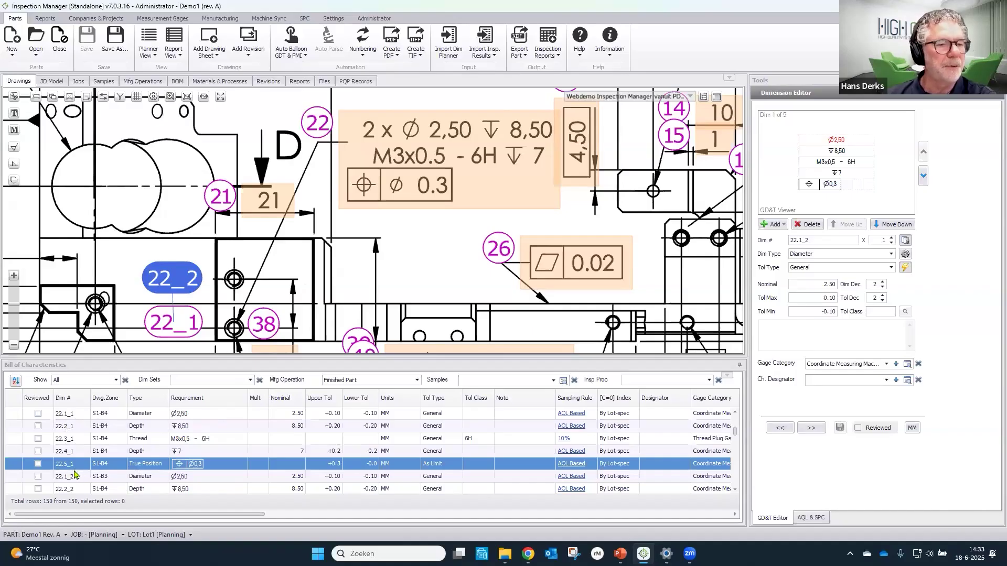
scroll(75, 475, down, 4)
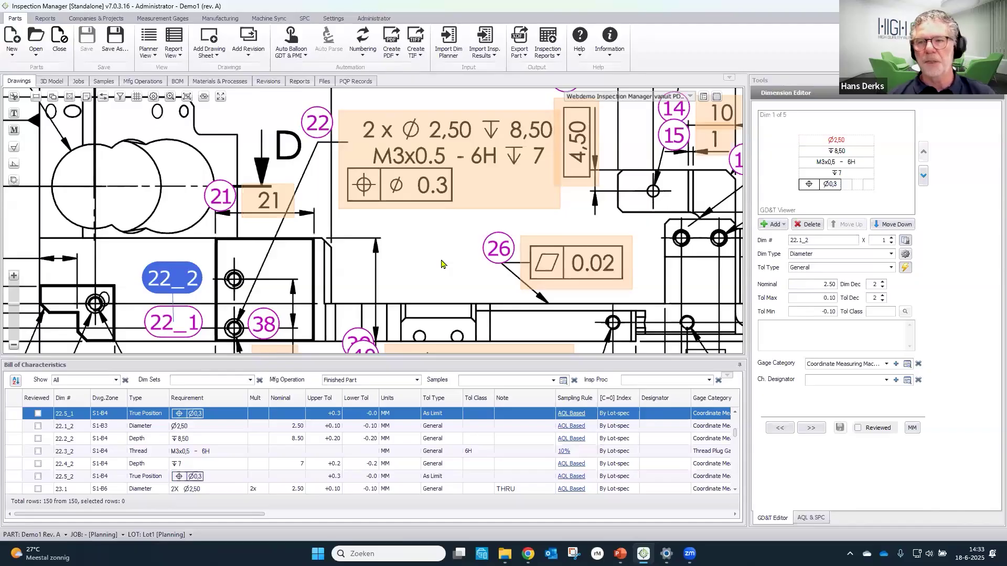
Hide the captured dimensions and balloons on the drawing to expose those the auto ballooning missed
scroll(440, 264, down, 3)
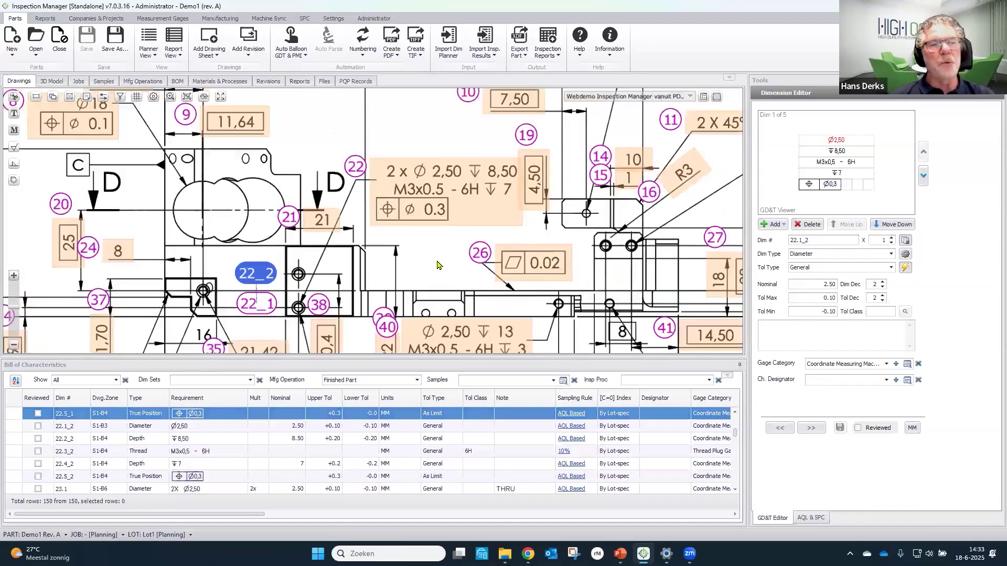
scroll(438, 265, down, 2)
scroll(431, 266, down, 2)
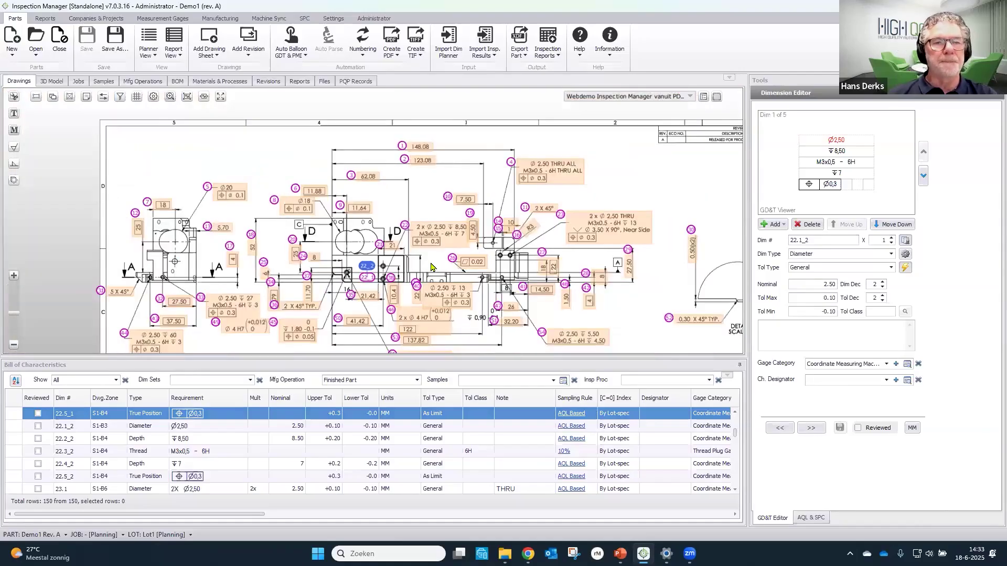
scroll(459, 208, down, 2)
scroll(447, 238, up, 2)
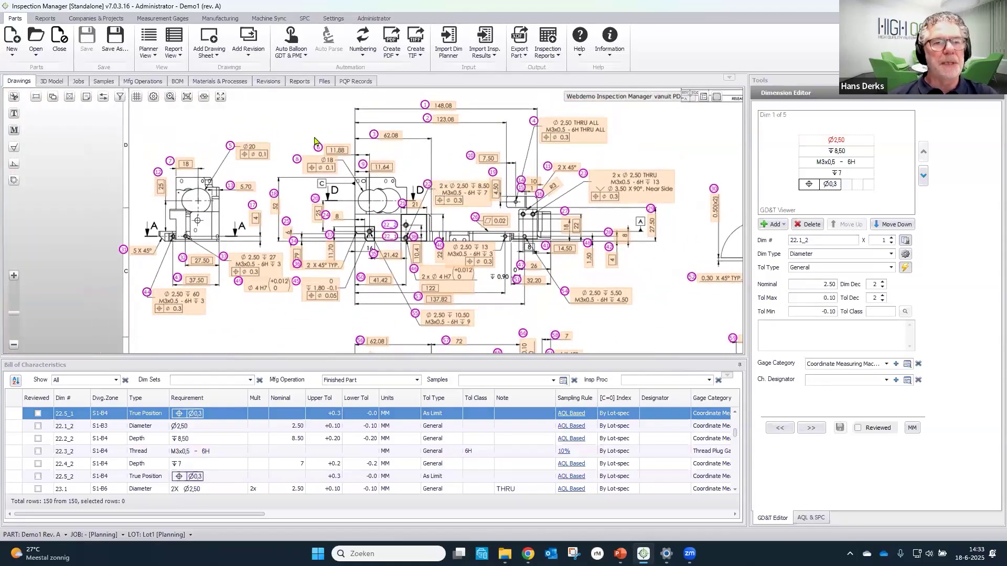
mouse_move(291, 137)
mouse_down()
mouse_move(223, 164)
mouse_move(215, 153)
mouse_up()
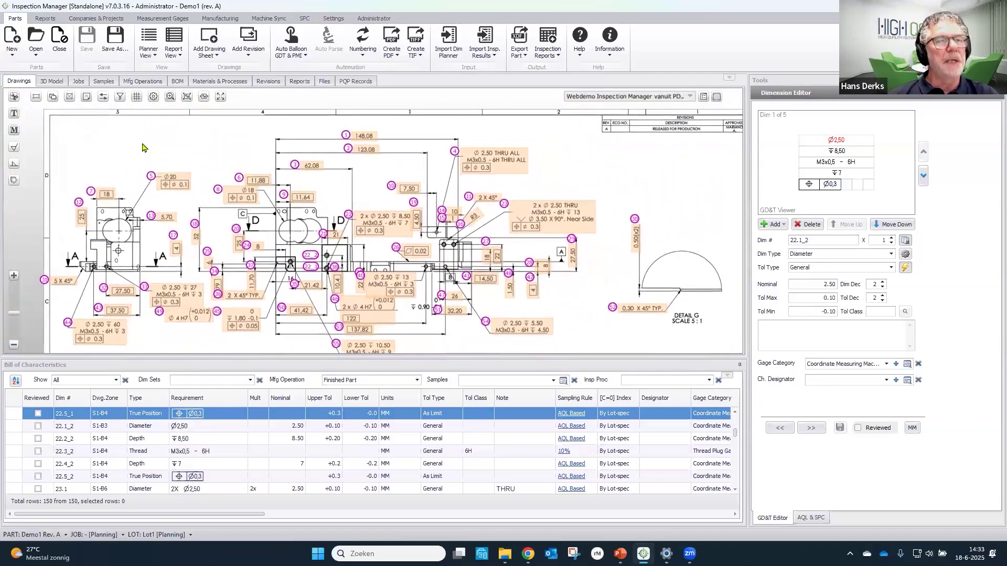
click(204, 97)
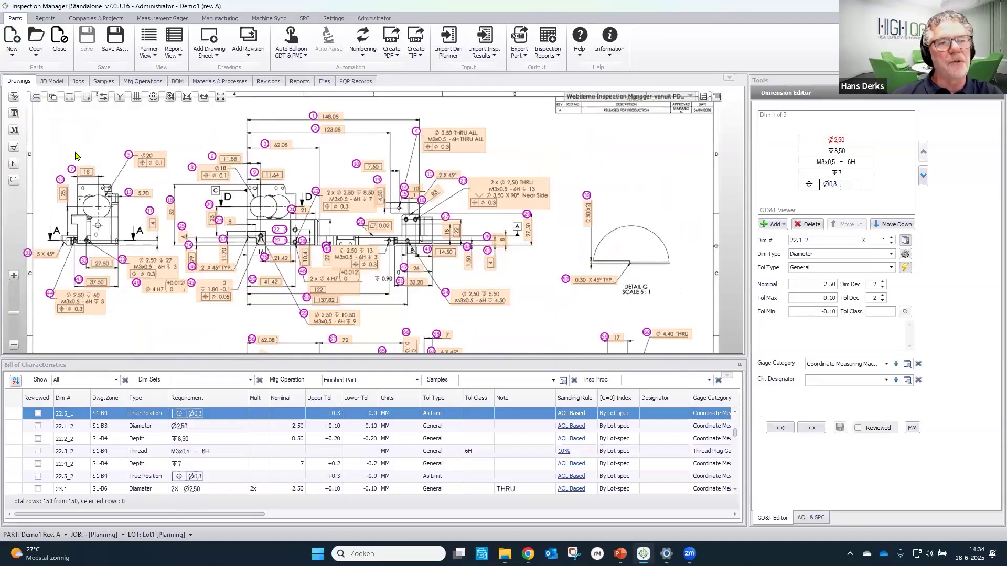
click(53, 97)
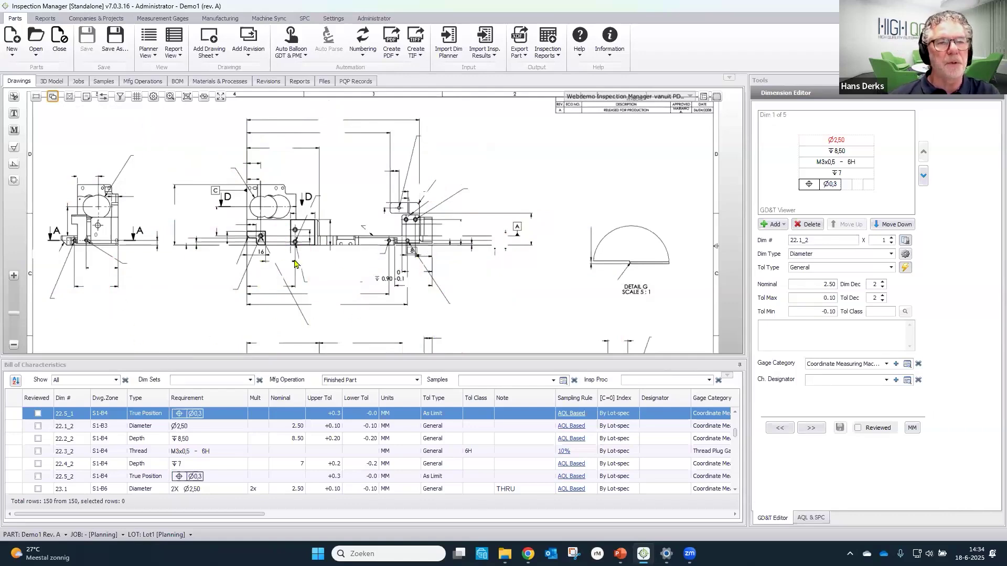
Capture the missed linear dimension 16 below the small stepped block as a new balloon
scroll(269, 263, up, 3)
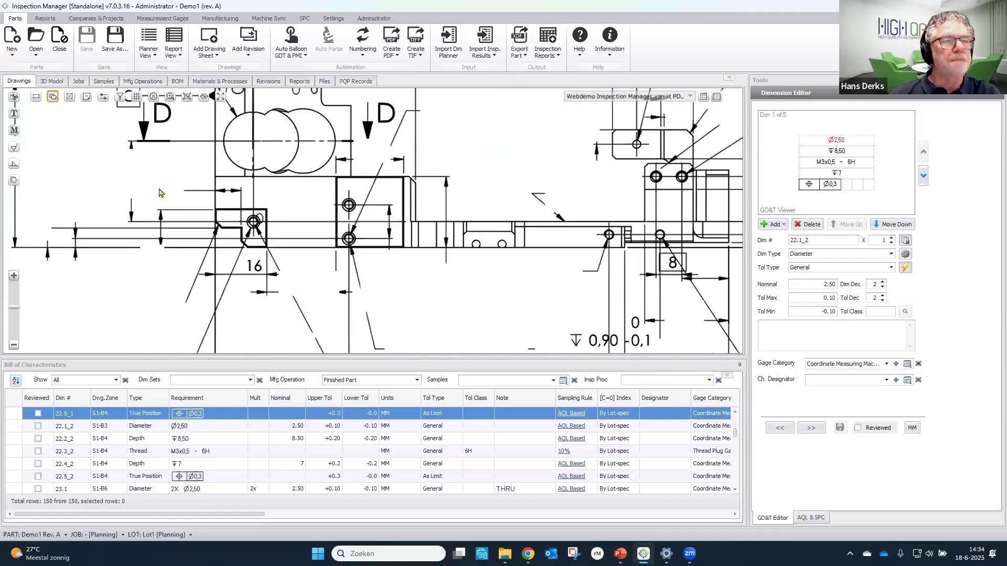
click(14, 99)
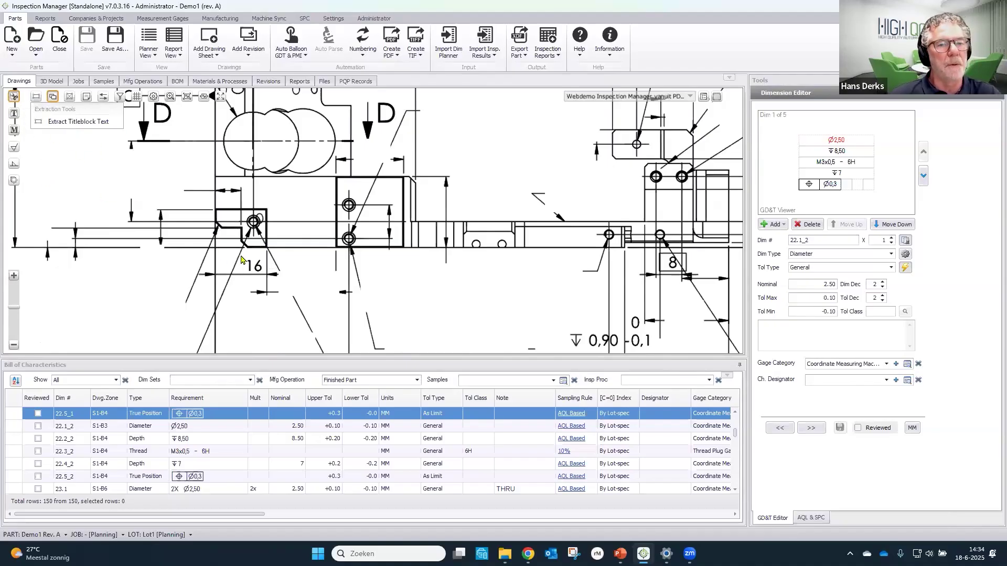
drag(242, 256, 273, 277)
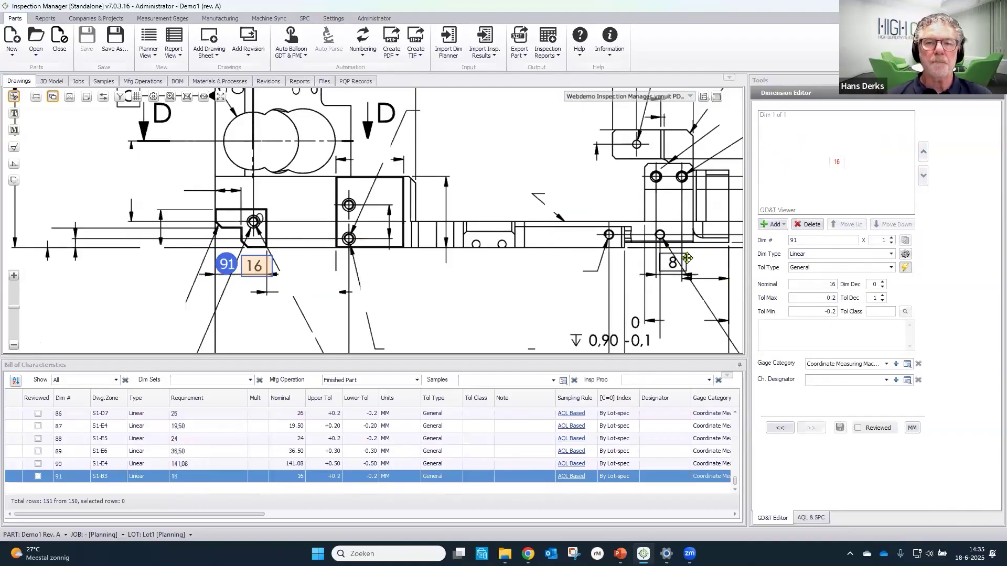
Capture the missed boxed dimension 8 below the small hole as a new balloon
scroll(687, 258, up, 5)
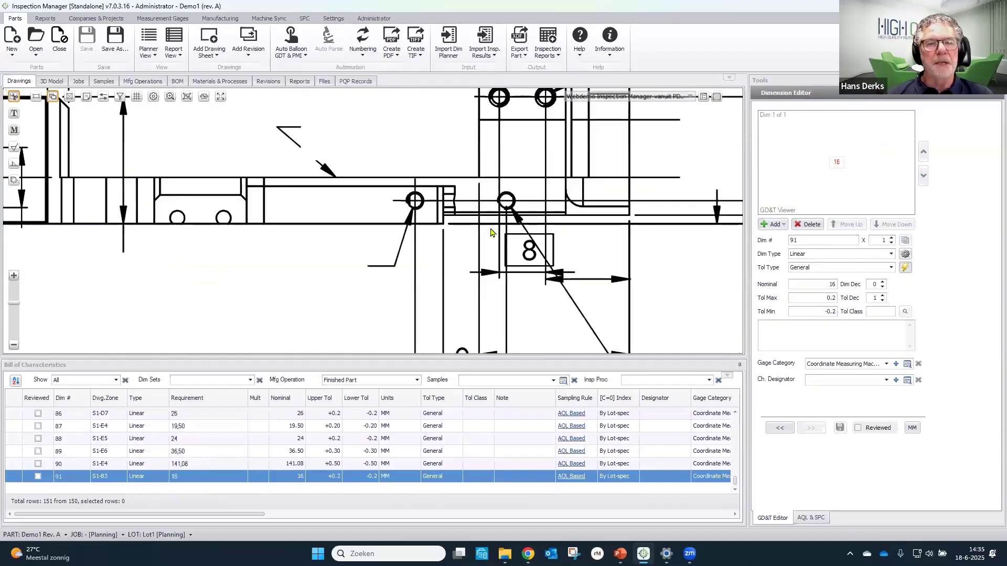
mouse_move(502, 230)
mouse_down()
mouse_move(517, 256)
mouse_move(565, 272)
mouse_up()
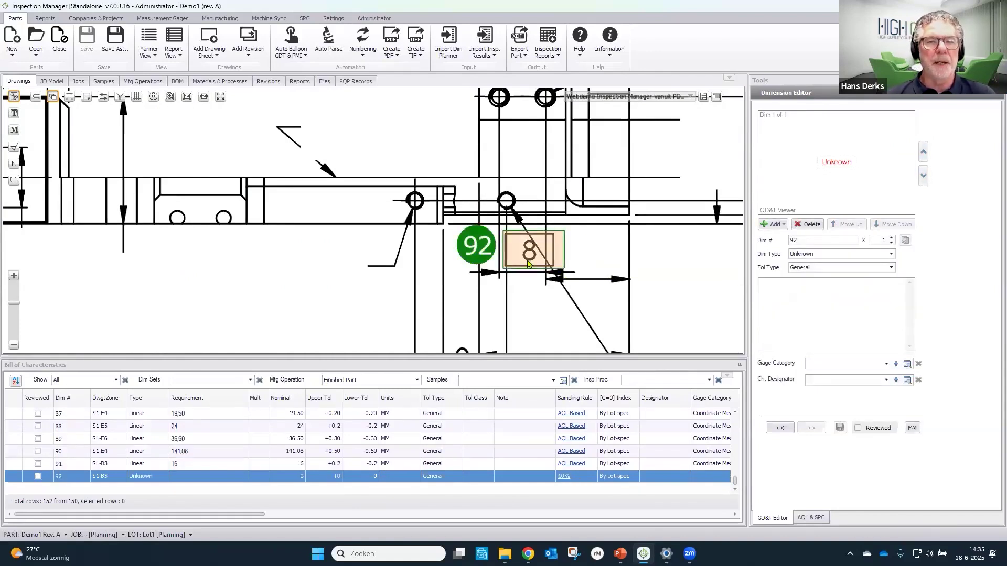
scroll(528, 263, up, 1)
scroll(528, 263, up, 1)
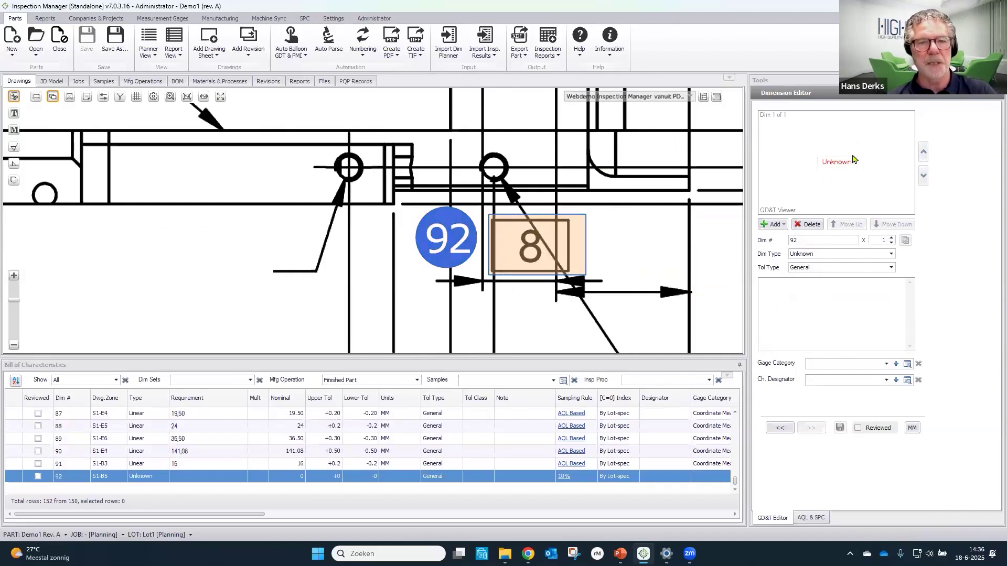
Define the boxed dimension as Linear and Basic with nominal 8, auto-update its tolerances and save it
click(891, 255)
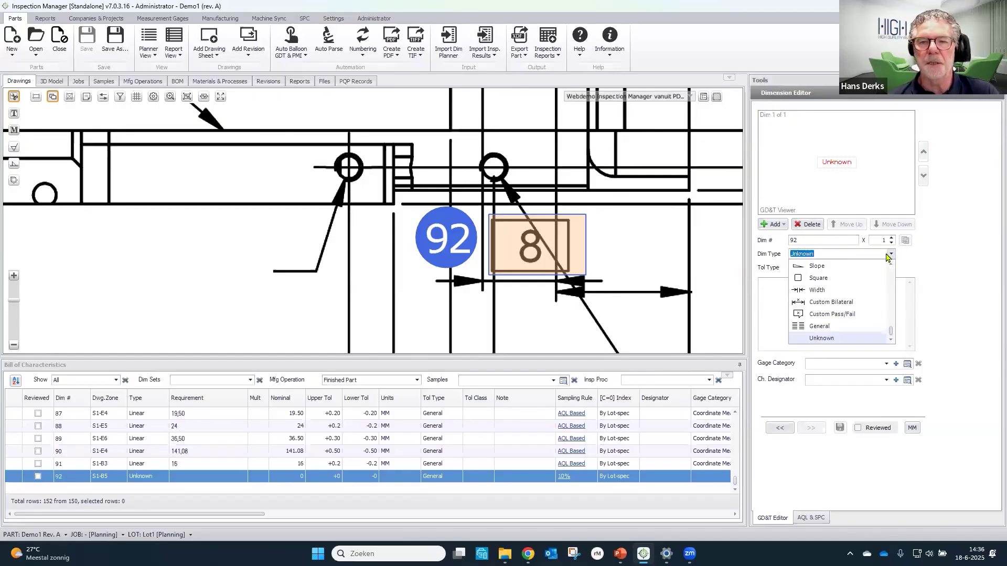
scroll(845, 270, up, 3)
click(846, 267)
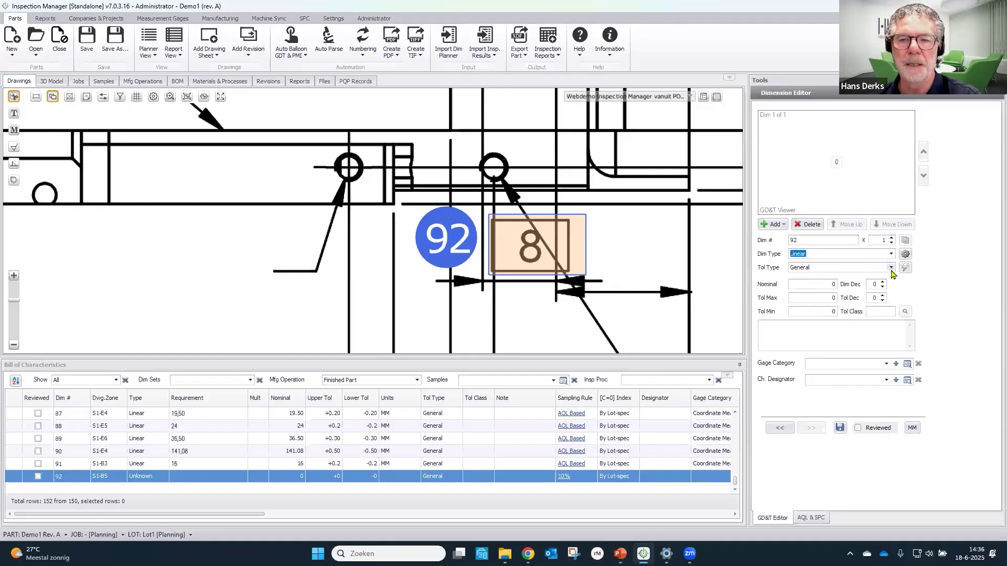
click(891, 268)
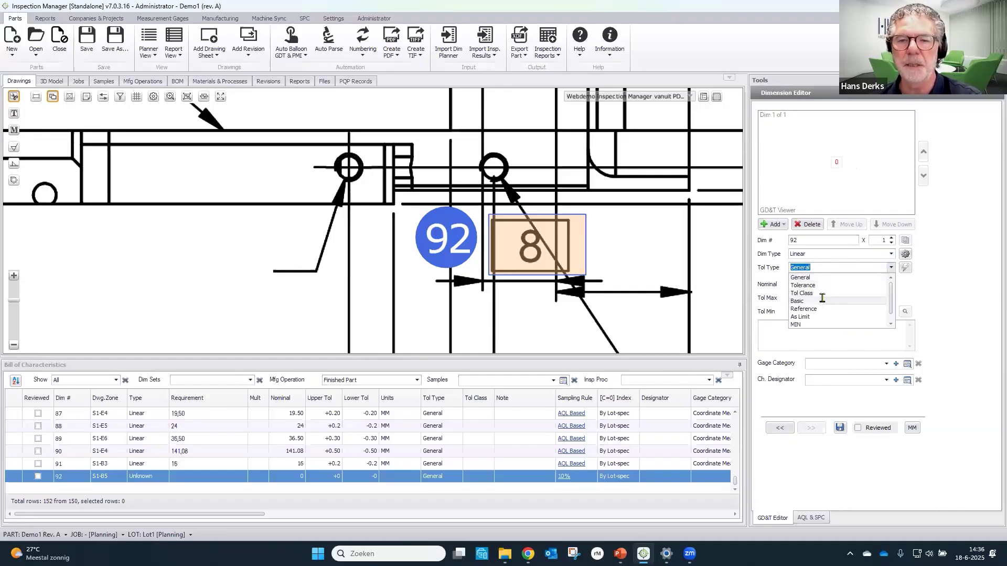
click(822, 301)
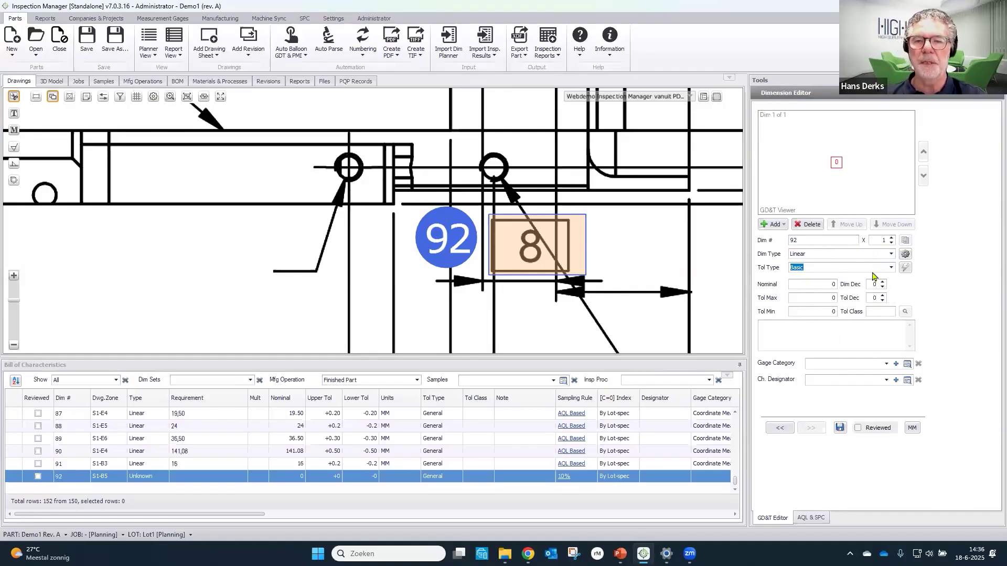
click(831, 285)
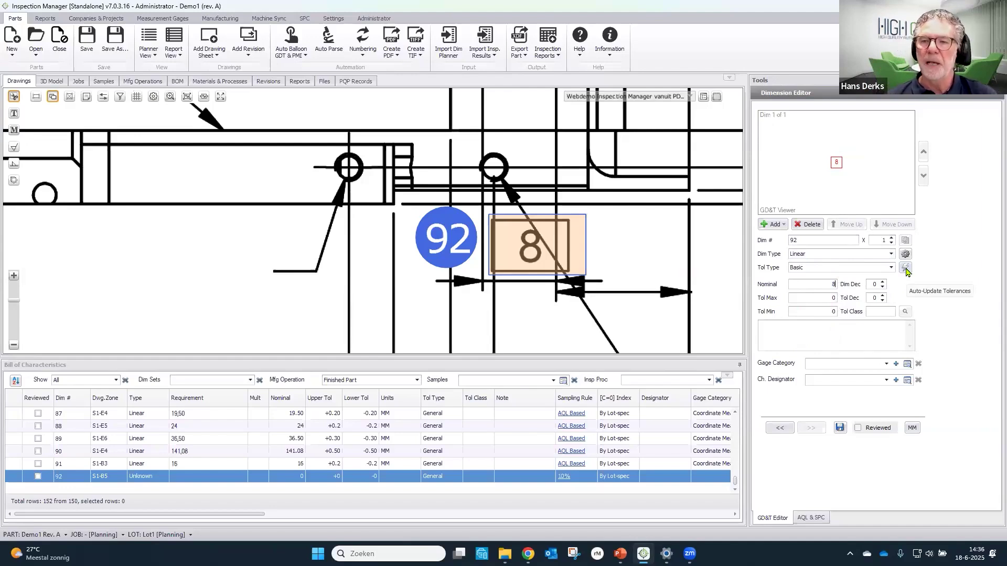
click(906, 268)
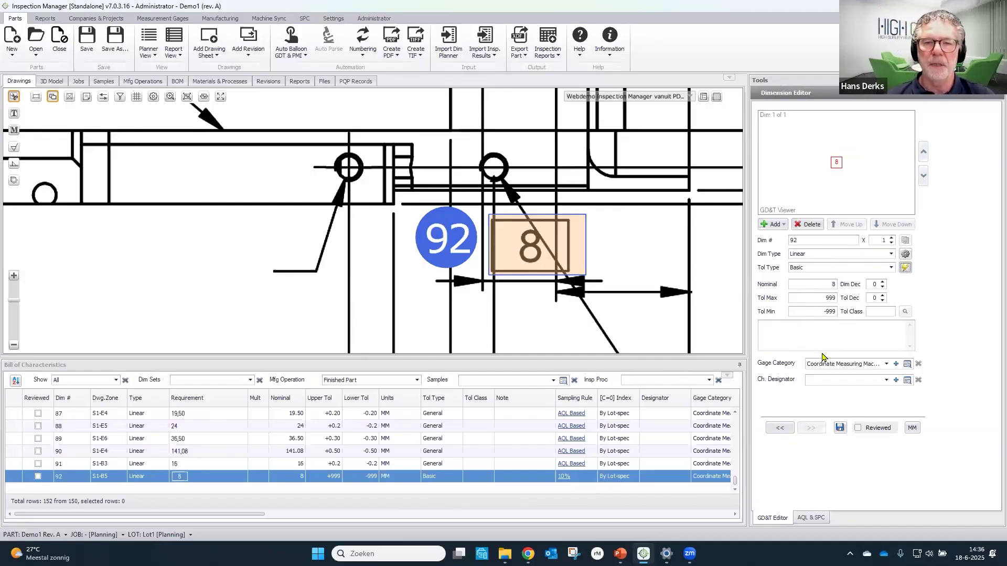
click(840, 428)
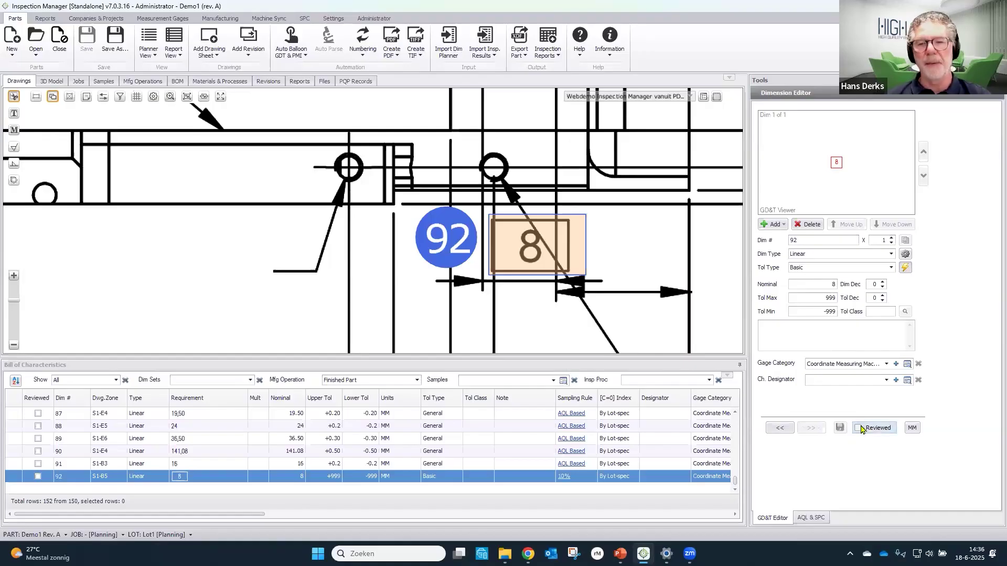
Capture the 0,90 depth callout including its 0/-0,1 tolerances and set its tolerance type to Tolerance
mouse_move(652, 317)
mouse_down()
mouse_move(656, 243)
mouse_move(730, 161)
mouse_up()
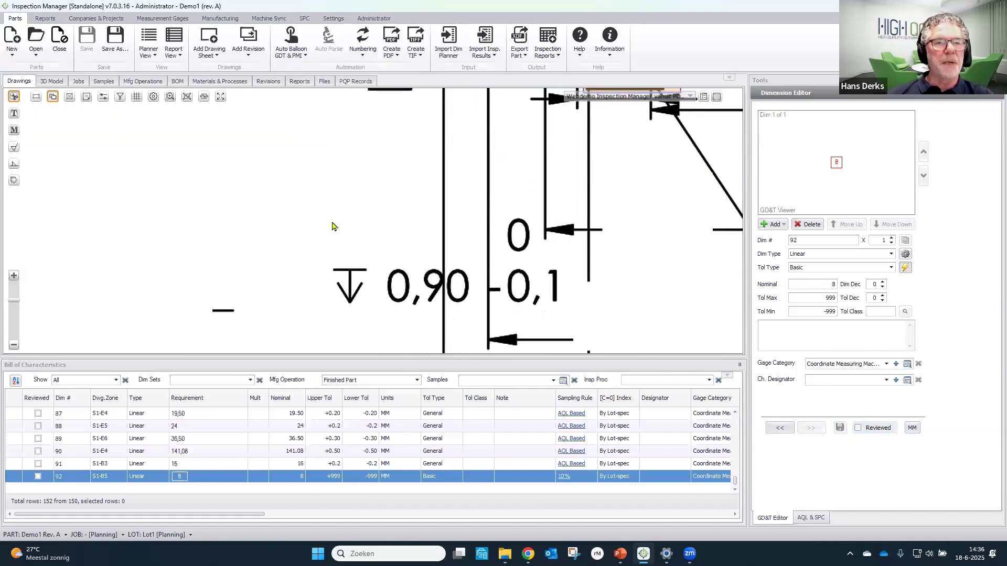
drag(332, 221, 573, 313)
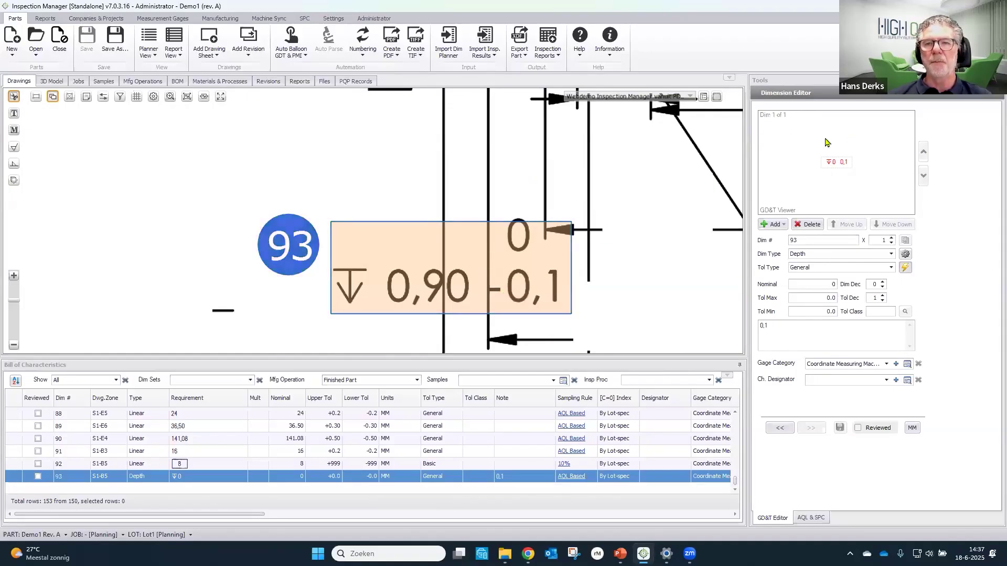
click(890, 268)
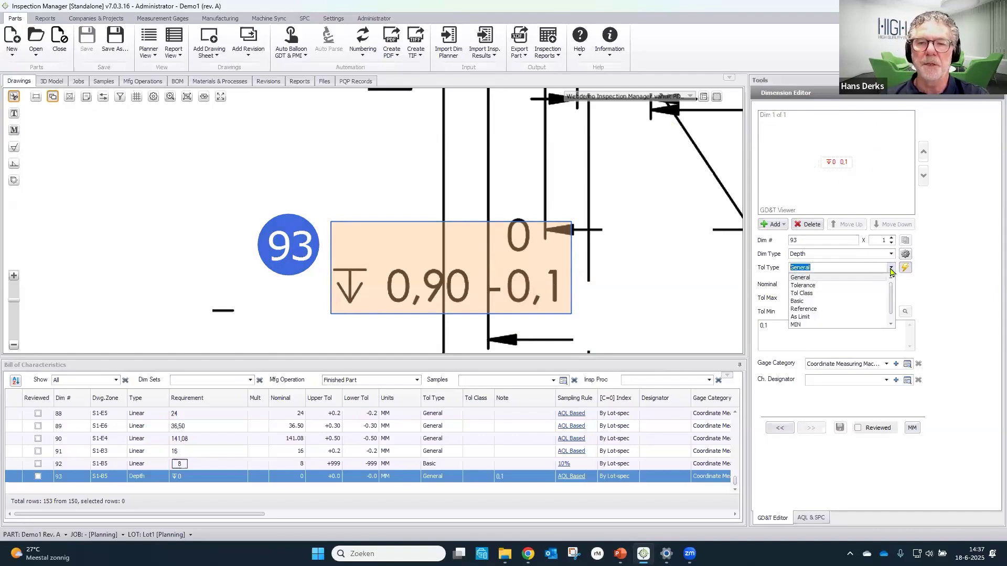
click(852, 291)
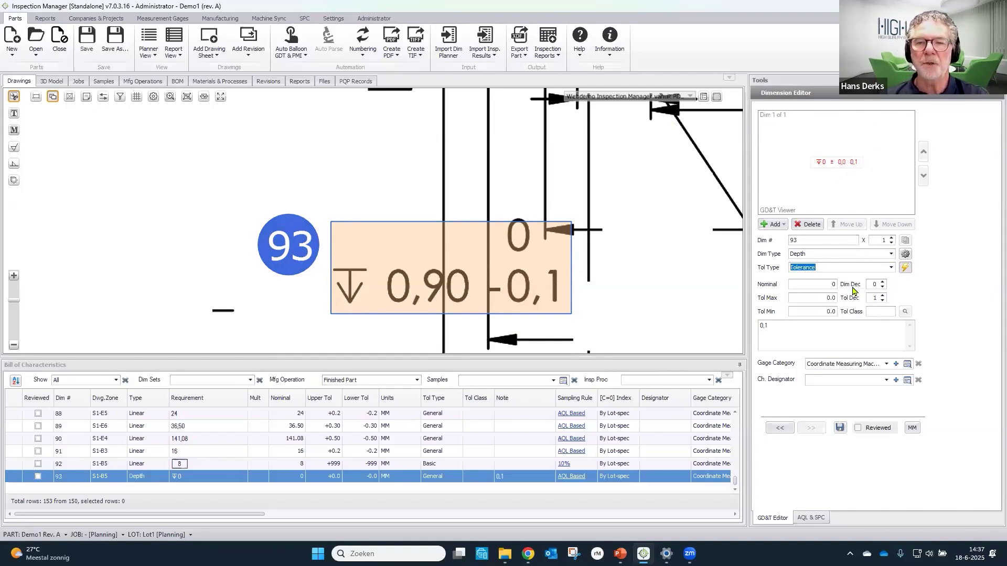
Set the captured depth's nominal to 0.90, its maximum tolerance to 0 and its minimum tolerance to -0.1
click(820, 284)
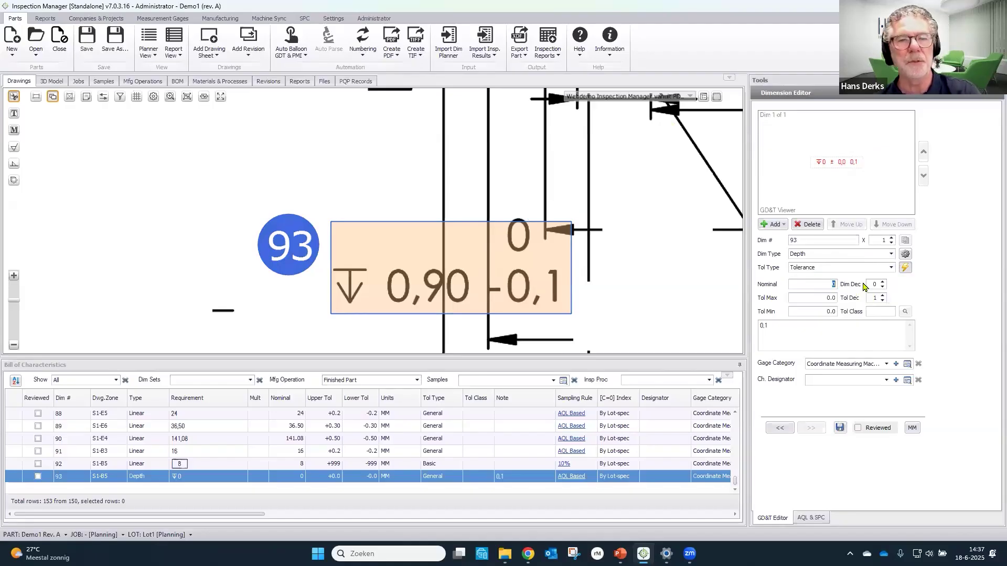
text(0.90)
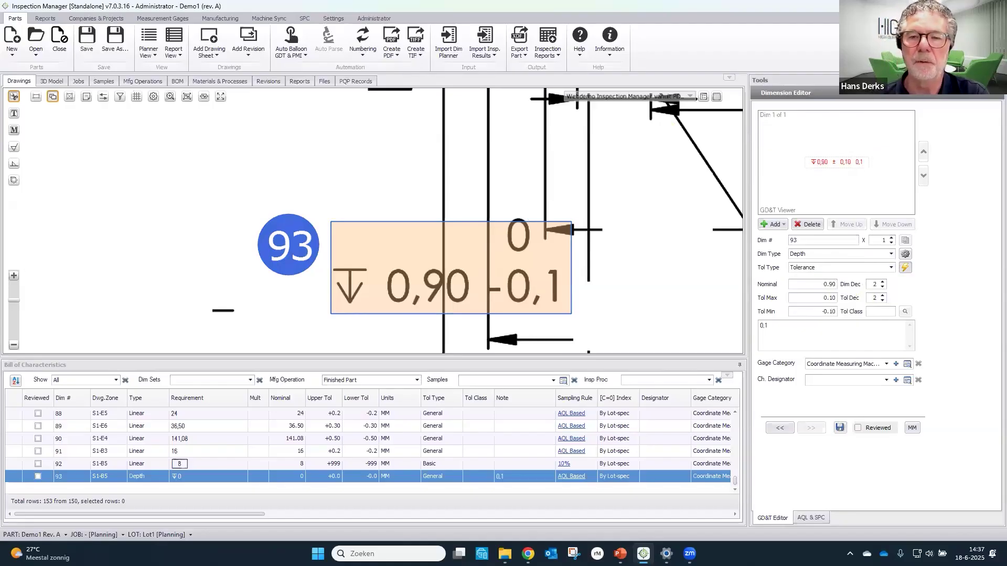
double_click(833, 298)
text(0)
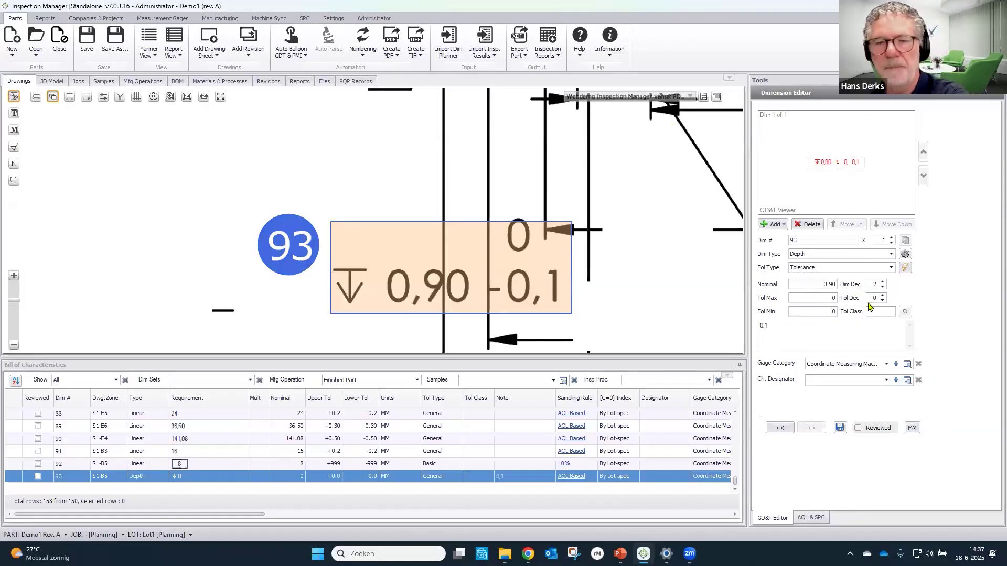
double_click(832, 311)
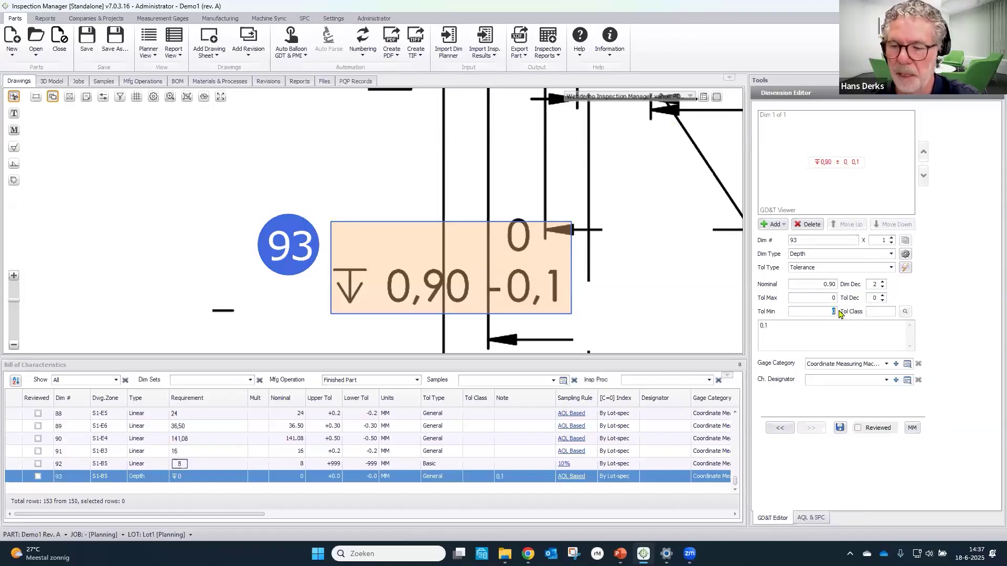
text(-0.1)
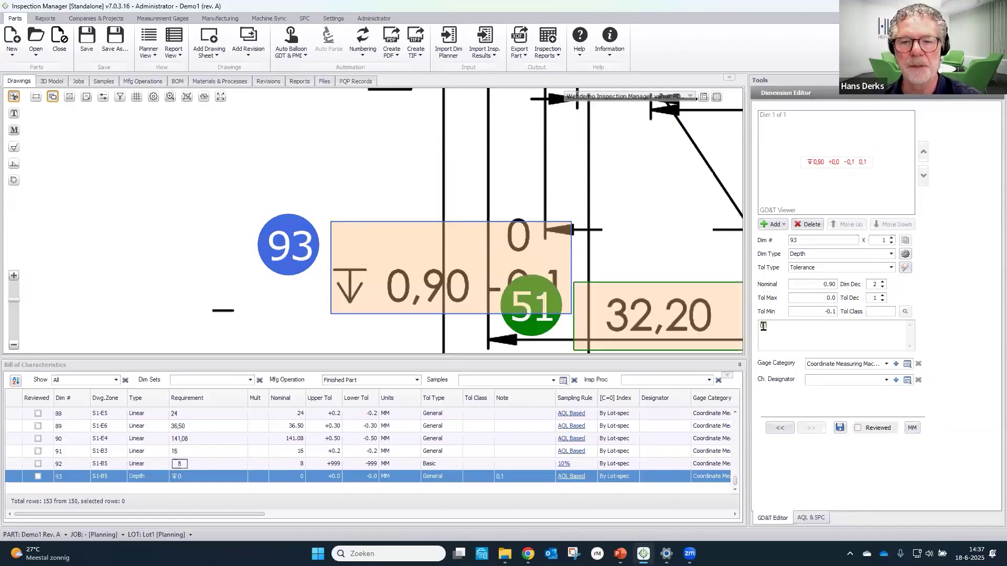
Clear the stray 0,1 note from the depth dimension, save it and redisplay the captured dimensions on the drawing
drag(769, 326, 753, 330)
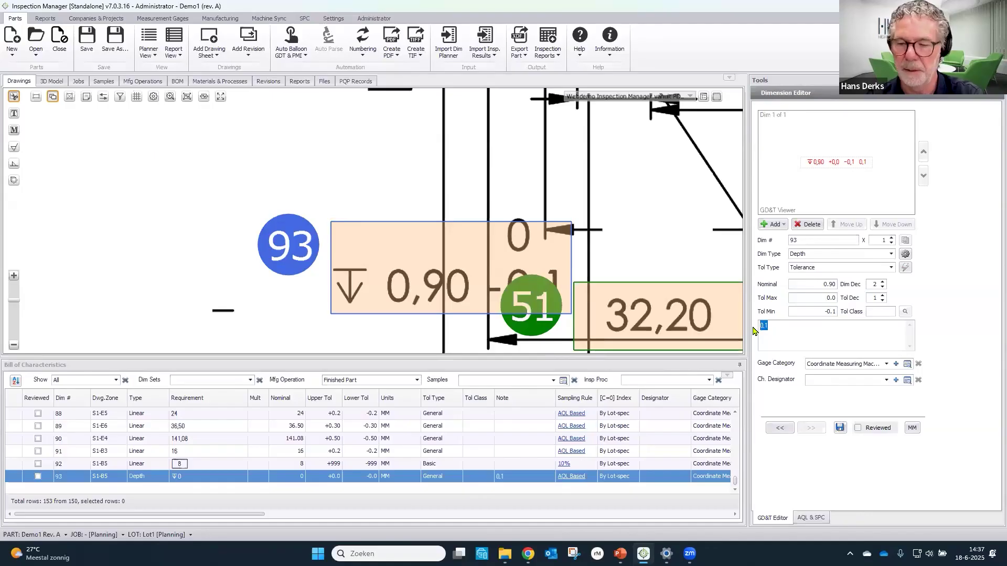
key(Delete)
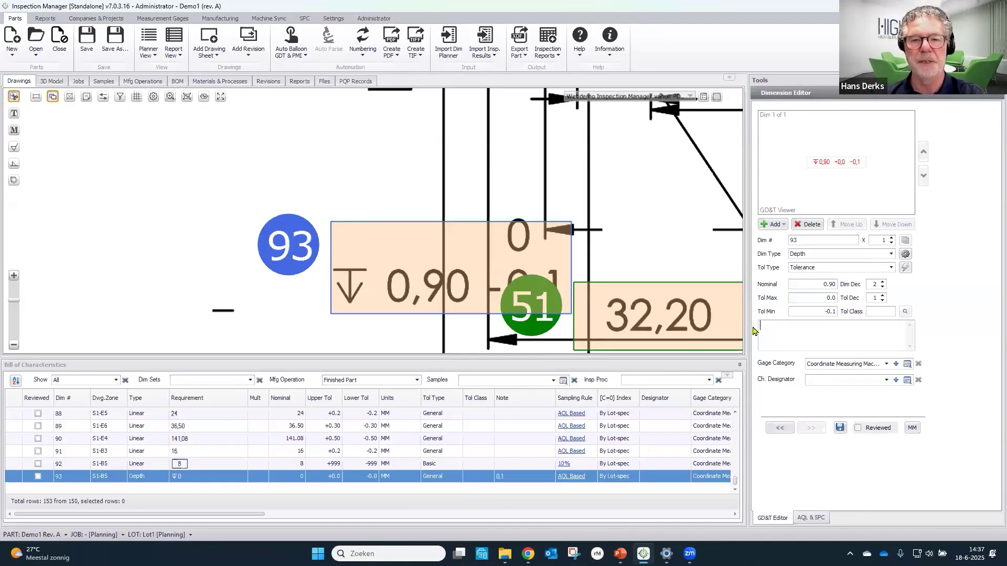
click(840, 427)
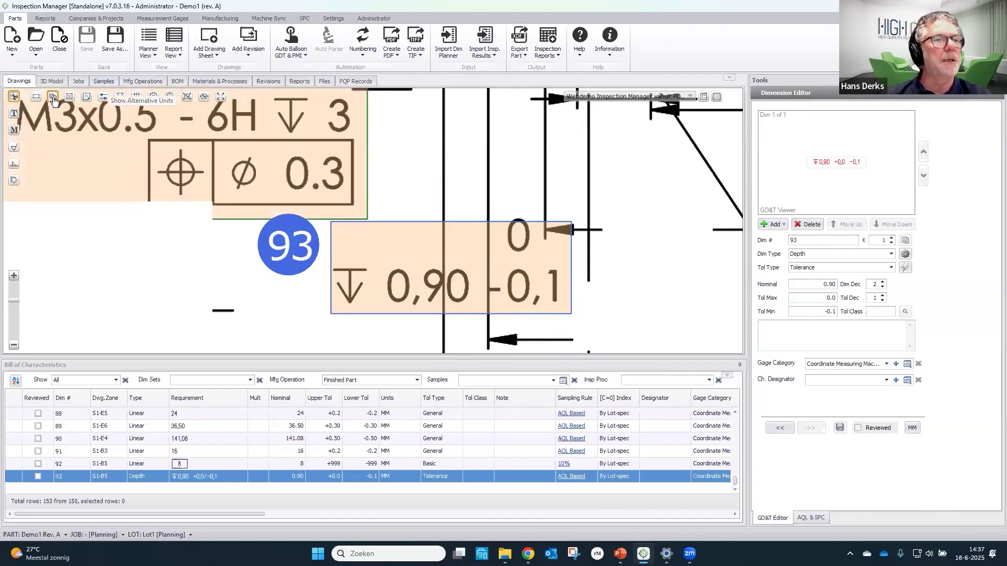
scroll(388, 191, down, 1)
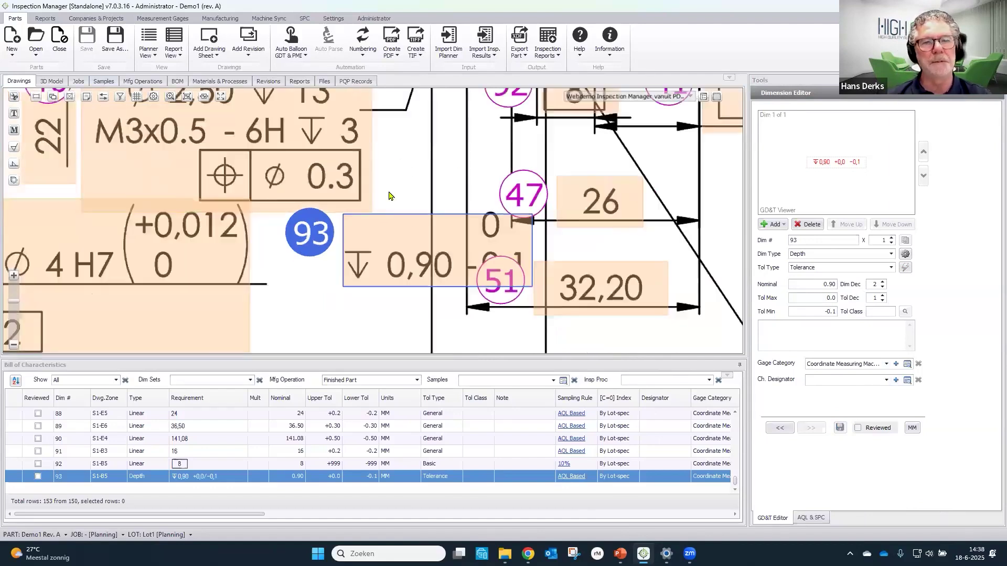
Renumber all balloons on the drawing so the manually captured dimensions are included in the sequence
scroll(389, 194, down, 4)
drag(389, 194, 476, 329)
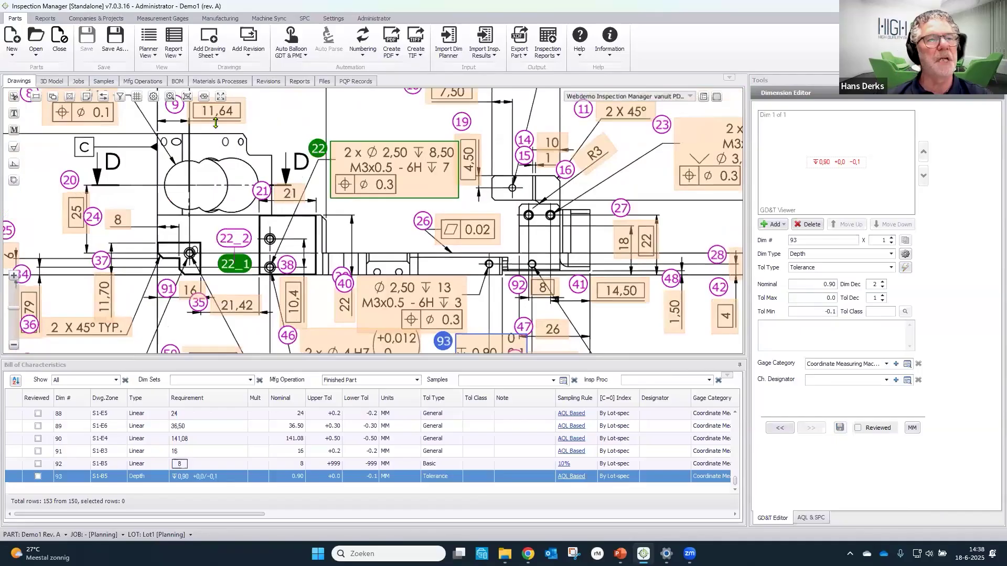
click(204, 97)
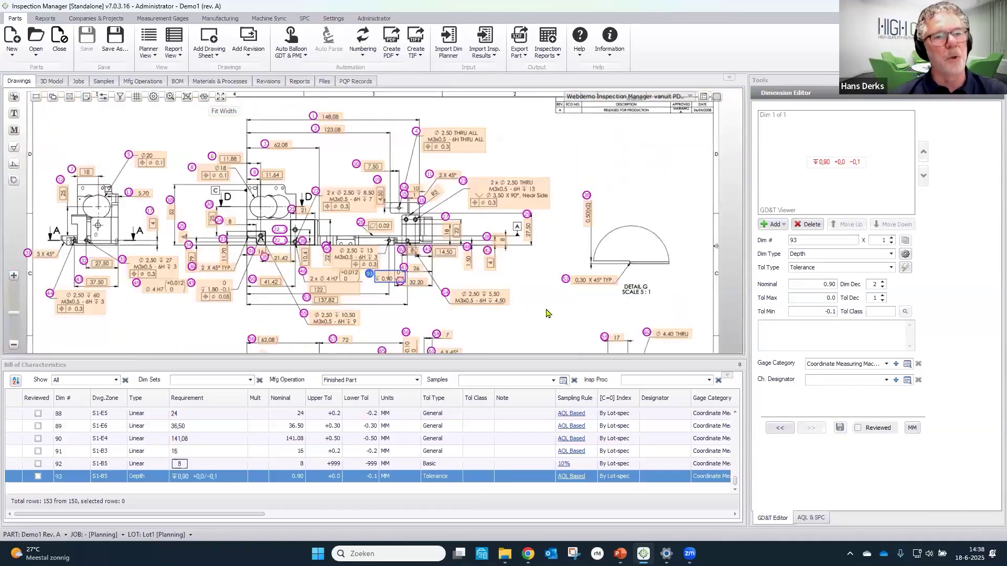
click(565, 291)
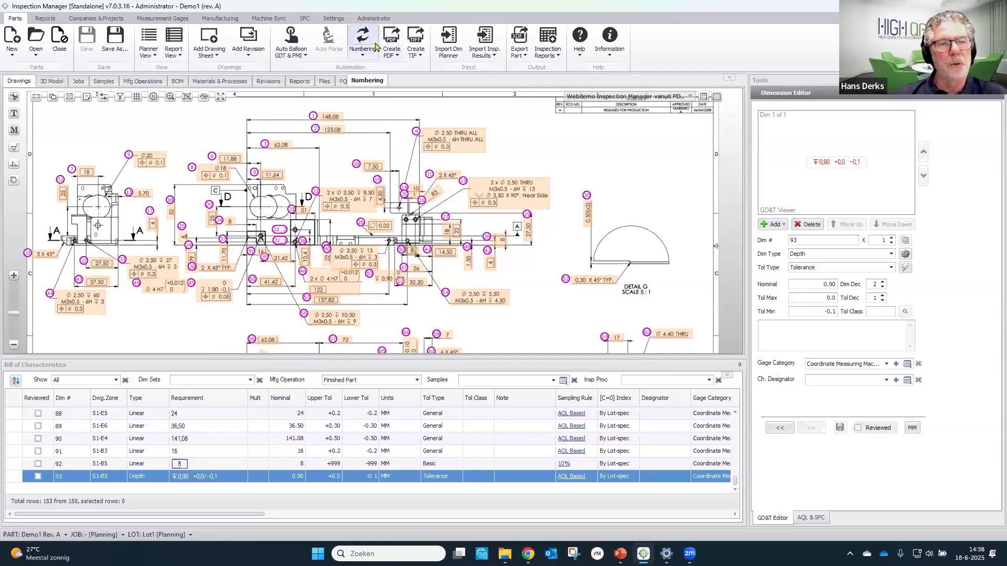
click(376, 47)
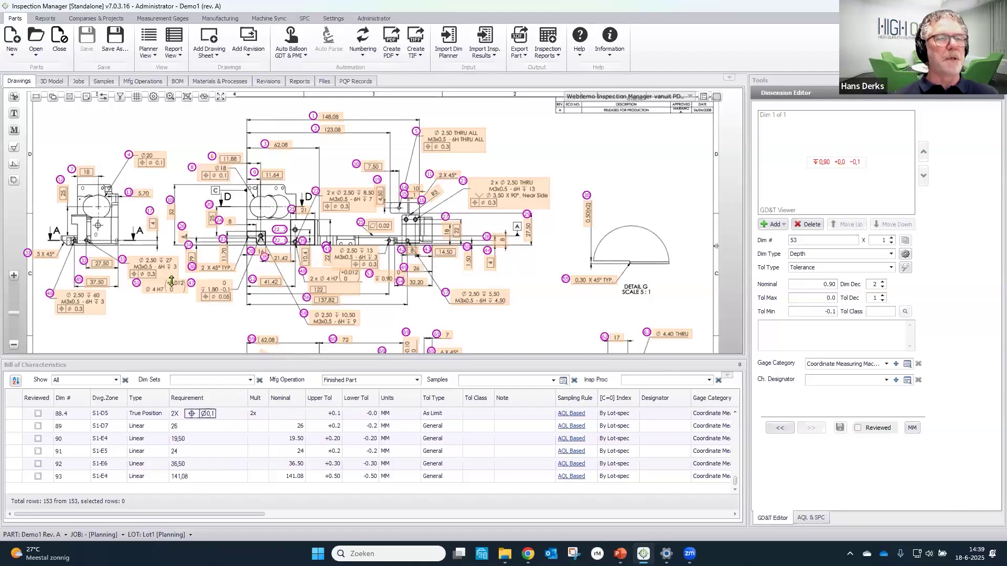
Examine the renumbered balloons on the drawing and view the balloon and shape settings in the drawing preferences
scroll(165, 213, up, 3)
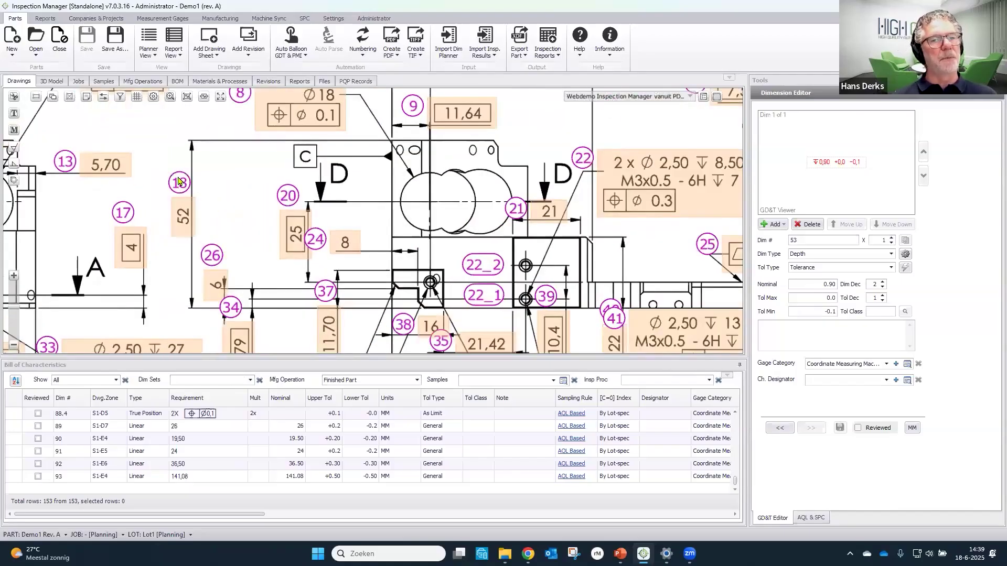
scroll(178, 182, down, 2)
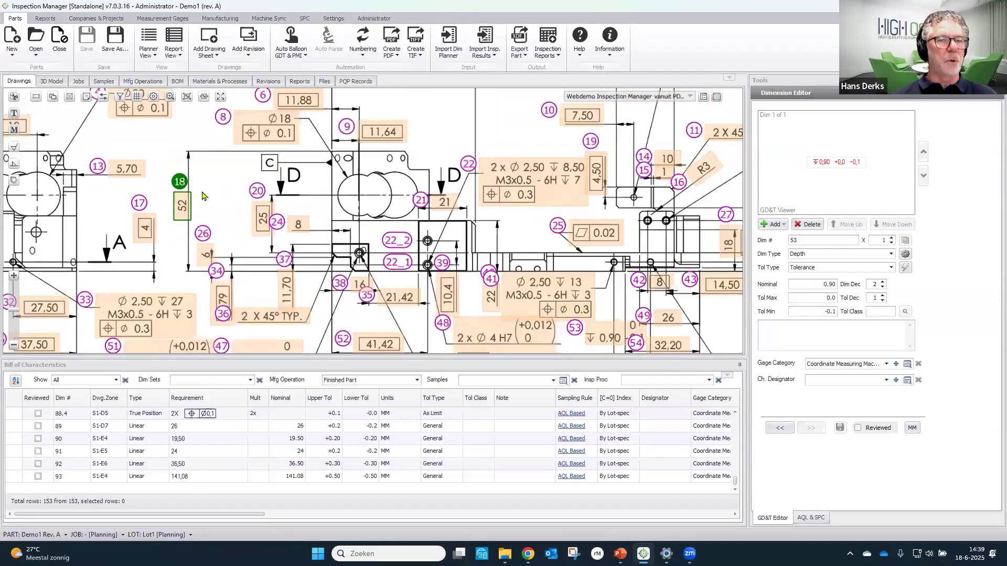
scroll(291, 193, down, 2)
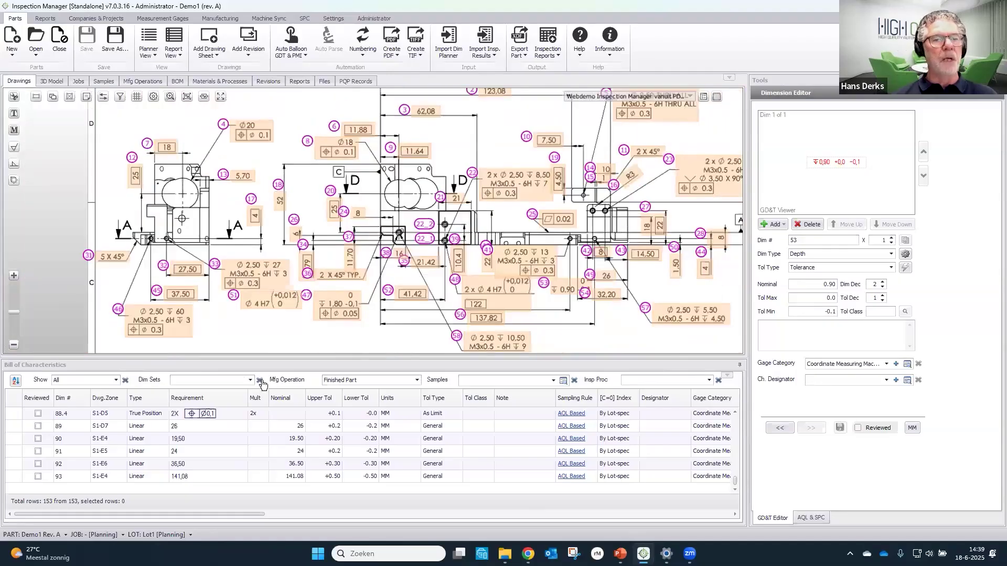
drag(270, 340, 253, 362)
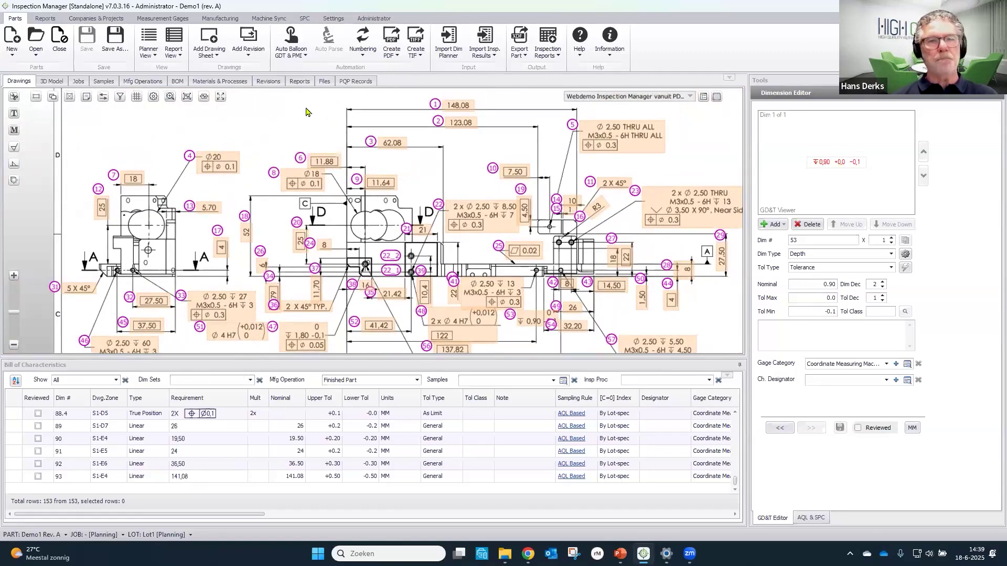
click(154, 98)
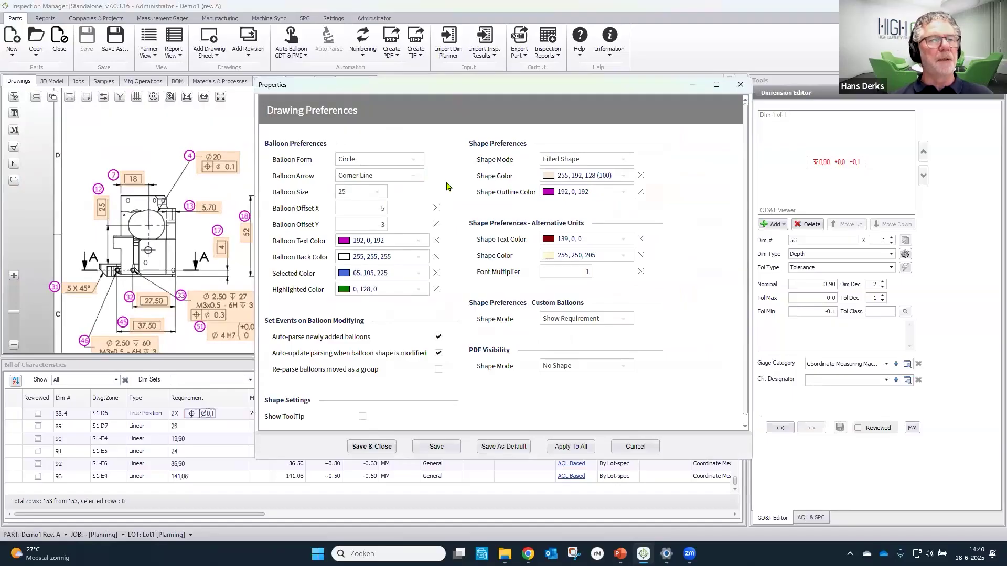
click(740, 86)
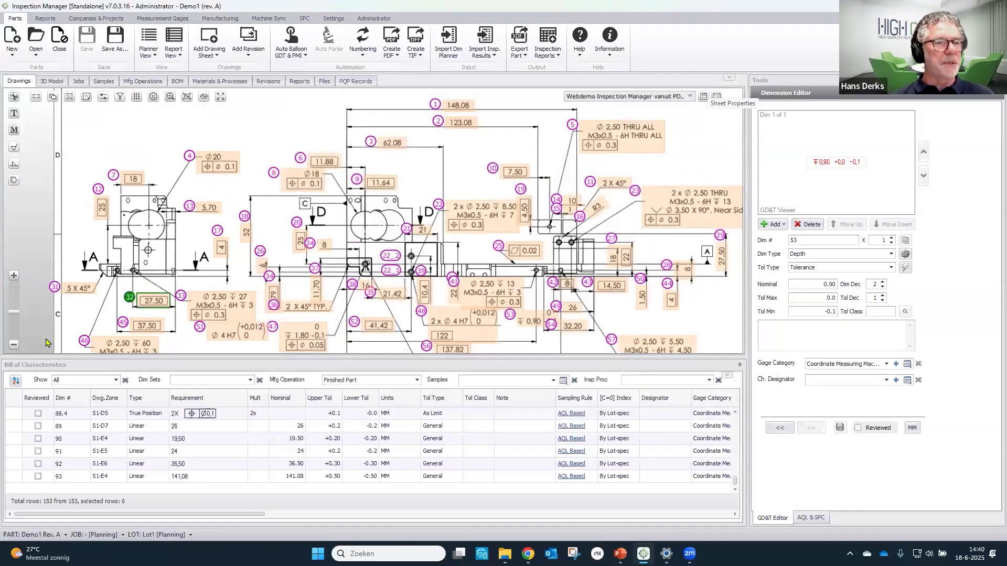
Move balloon 31 to the right side of the 5 X 45° callout and refit the drawing in the view
scroll(61, 300, up, 5)
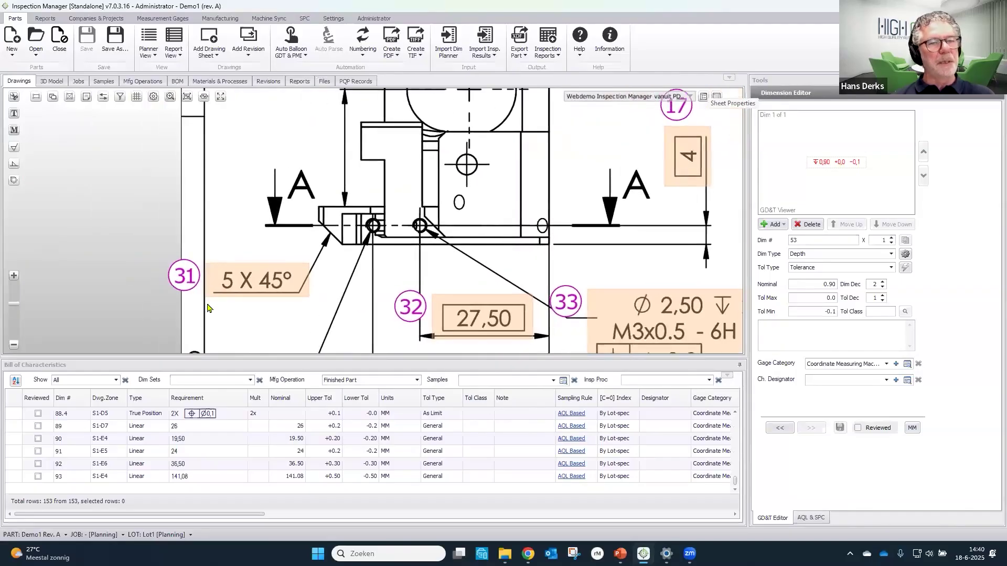
drag(183, 286, 331, 276)
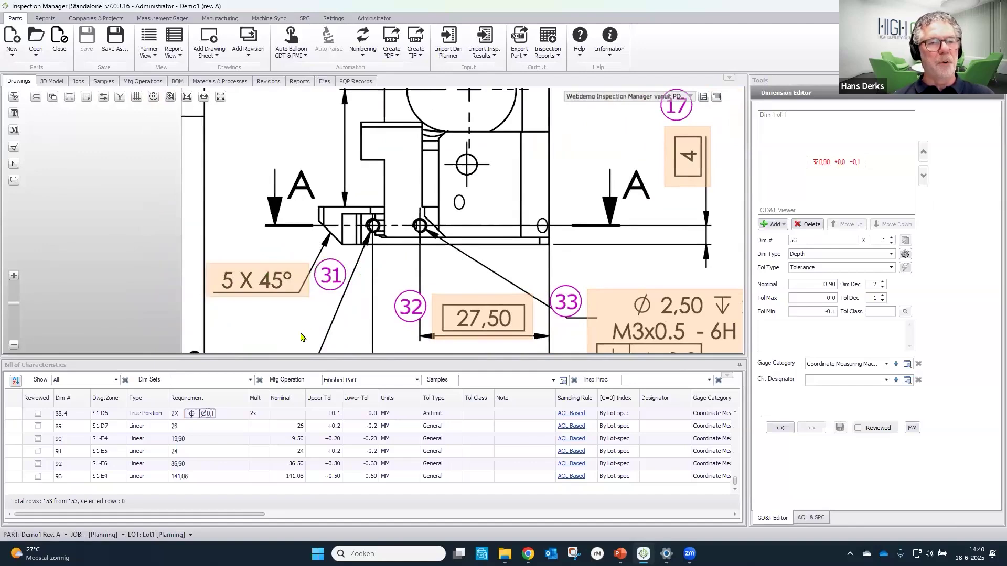
scroll(301, 337, down, 2)
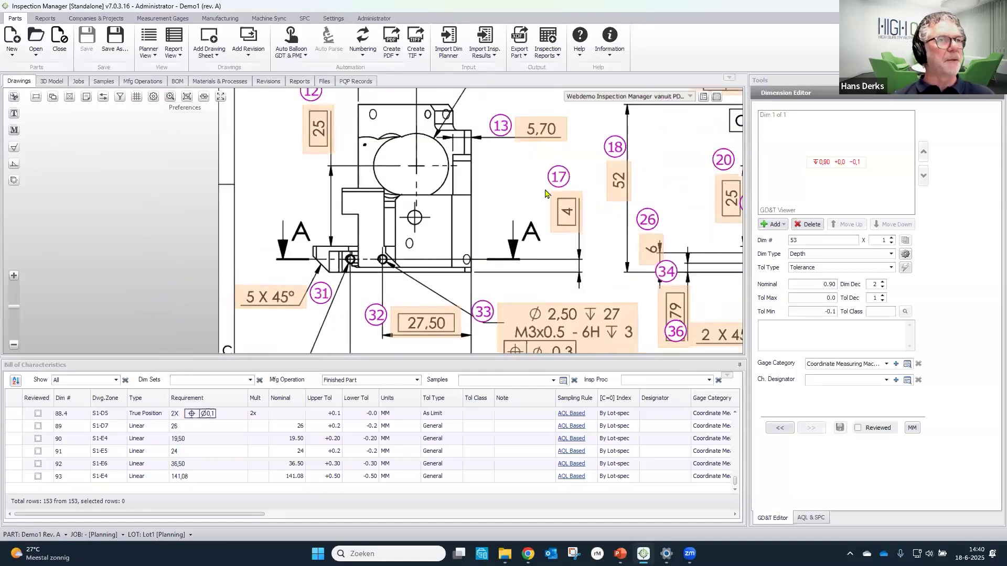
scroll(557, 194, down, 2)
click(208, 100)
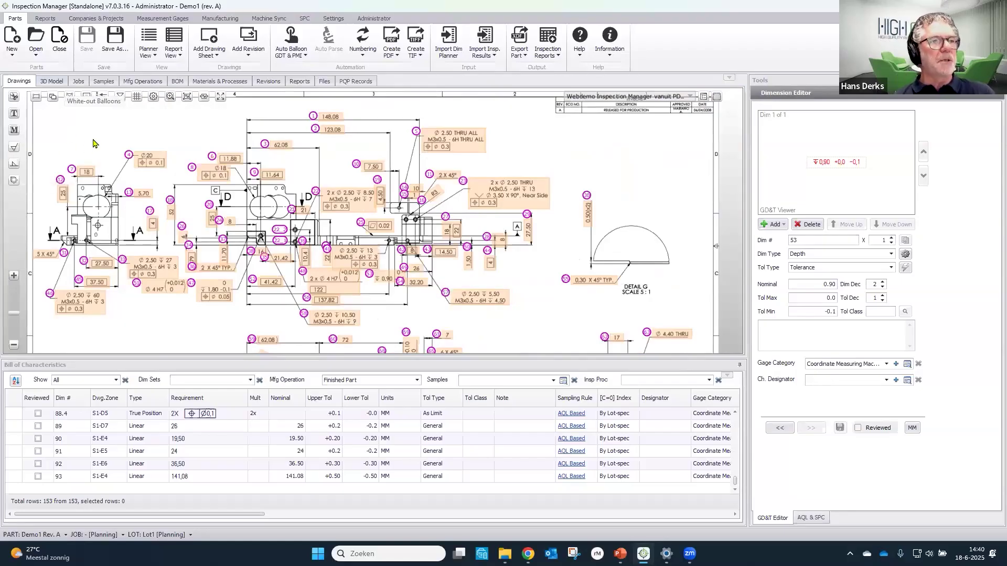
click(12, 56)
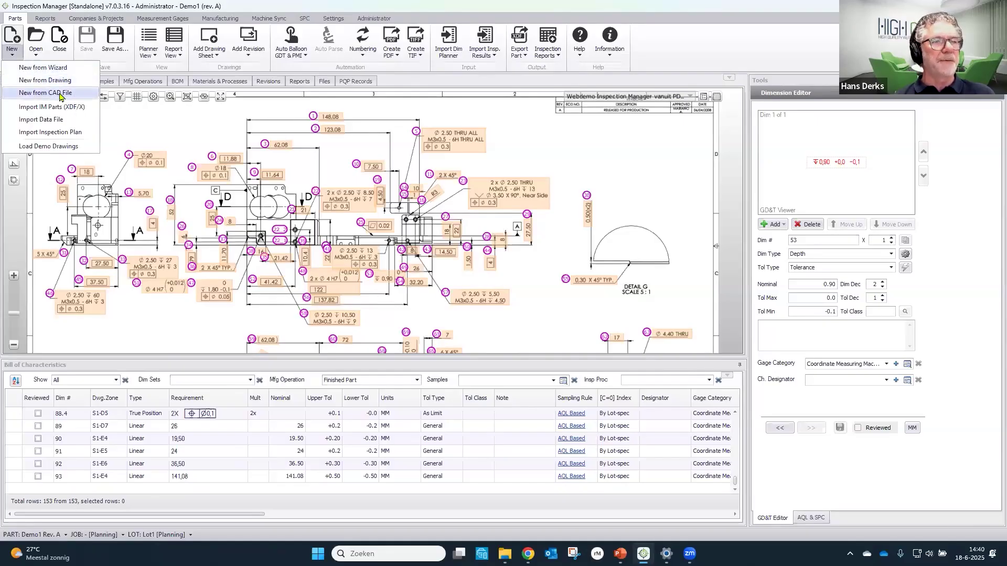
click(182, 139)
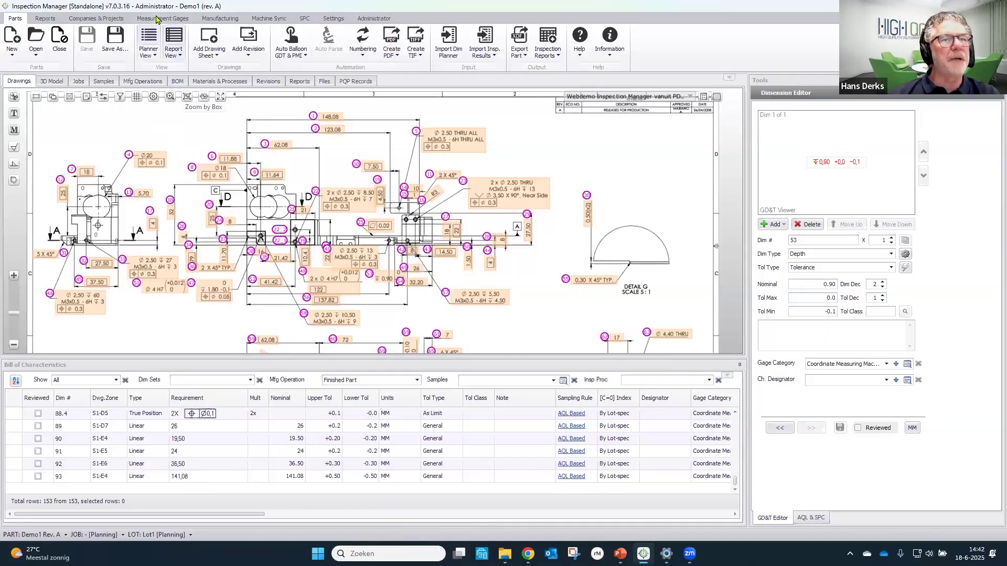
View the Sylvac vernier caliper's record in the measurement gage list and return to the part drawing
click(155, 17)
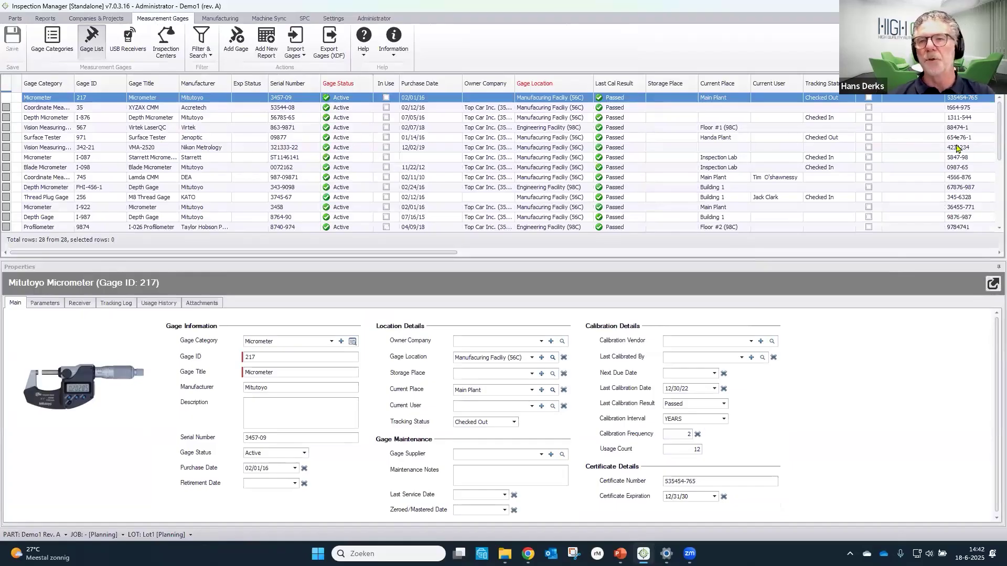
scroll(990, 160, down, 5)
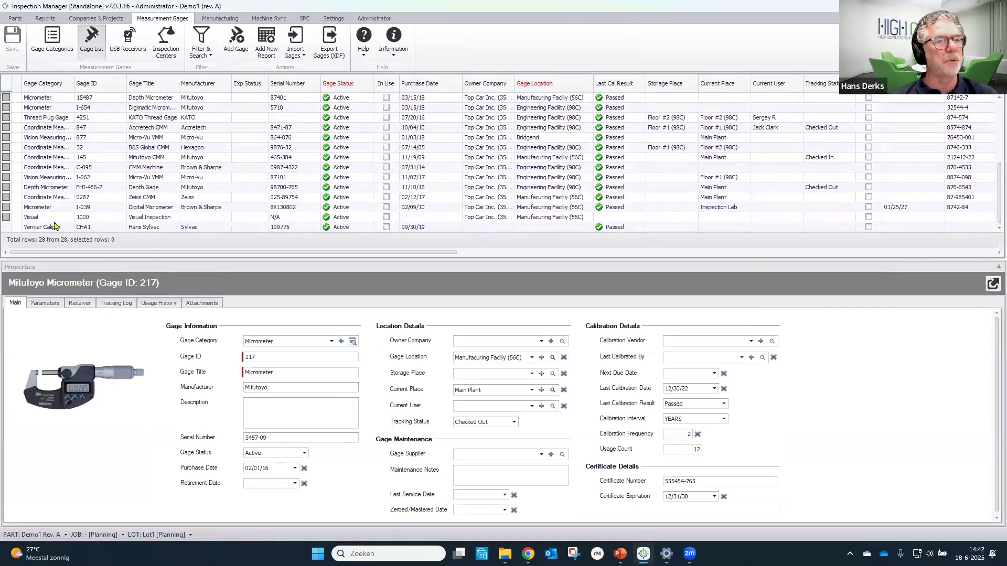
click(59, 227)
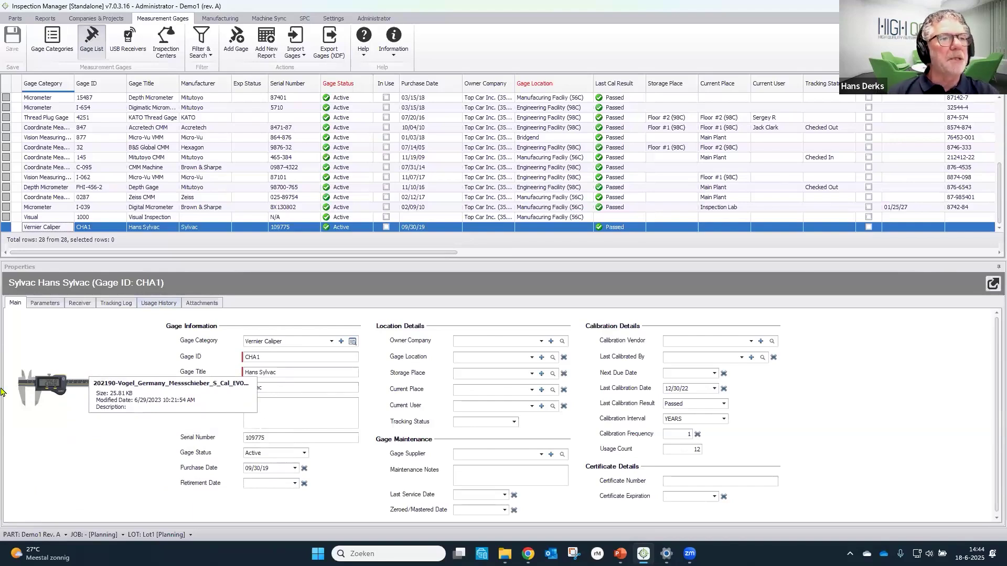
click(17, 19)
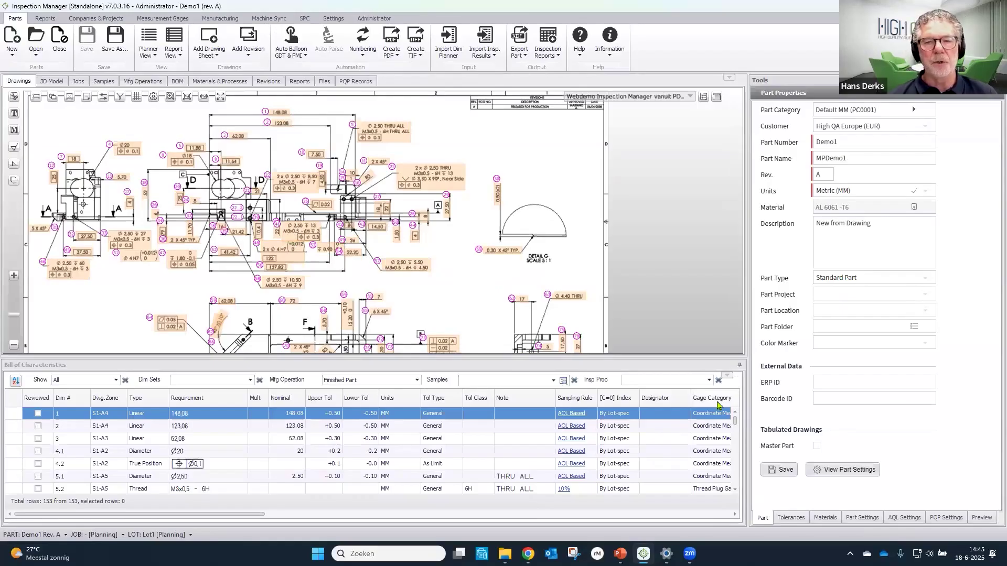
View the characteristic designator options available for dimension 1 (148,08)
click(657, 414)
click(653, 426)
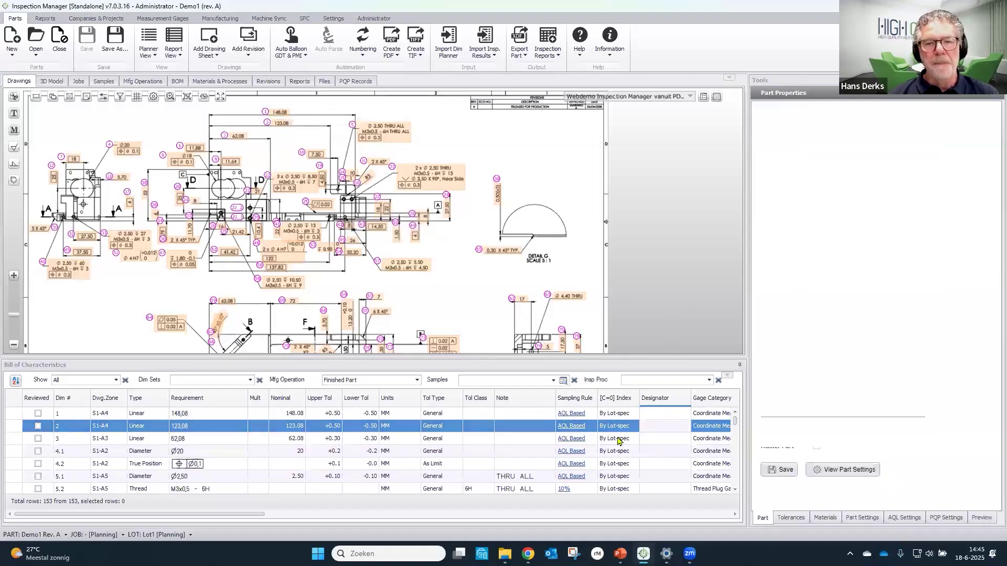
key(Up)
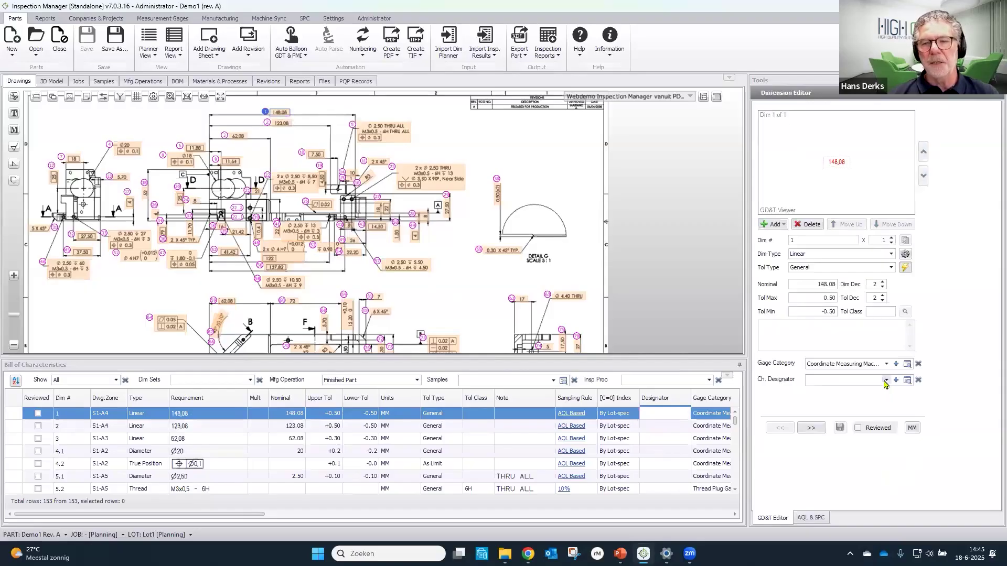
click(885, 381)
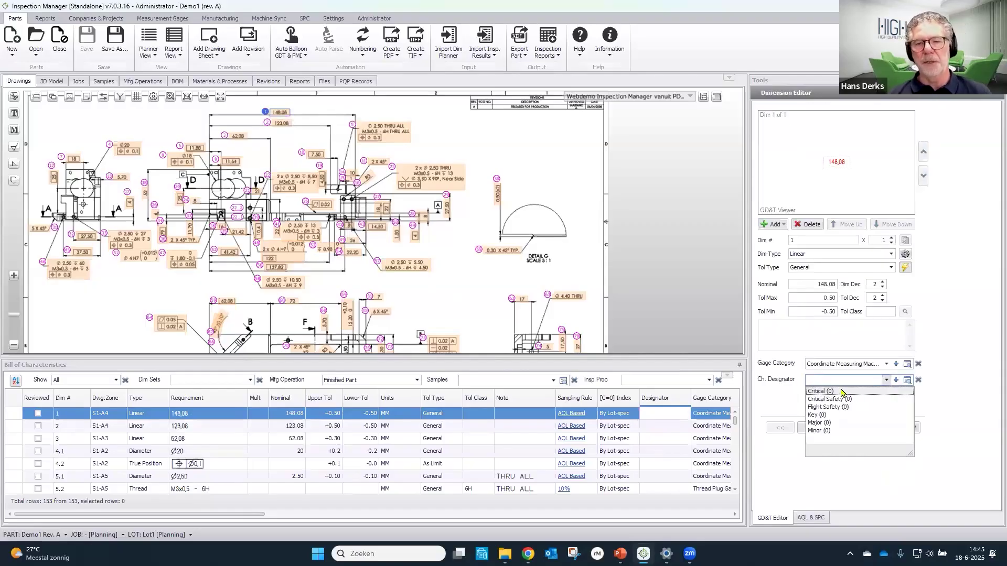
click(685, 305)
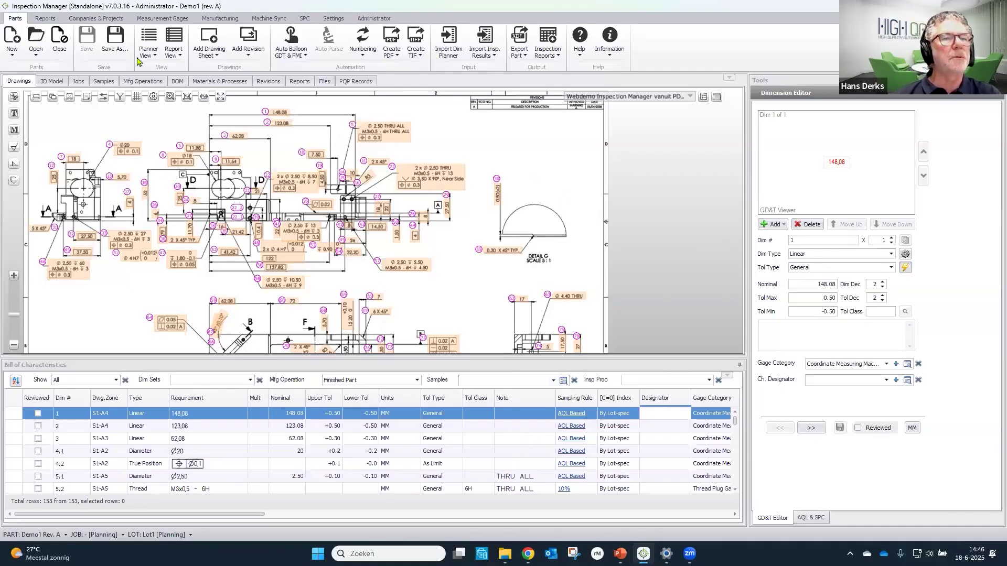
Add a manufacturing operation containing the 148,08, 27,50 and 49 dimensions
click(154, 85)
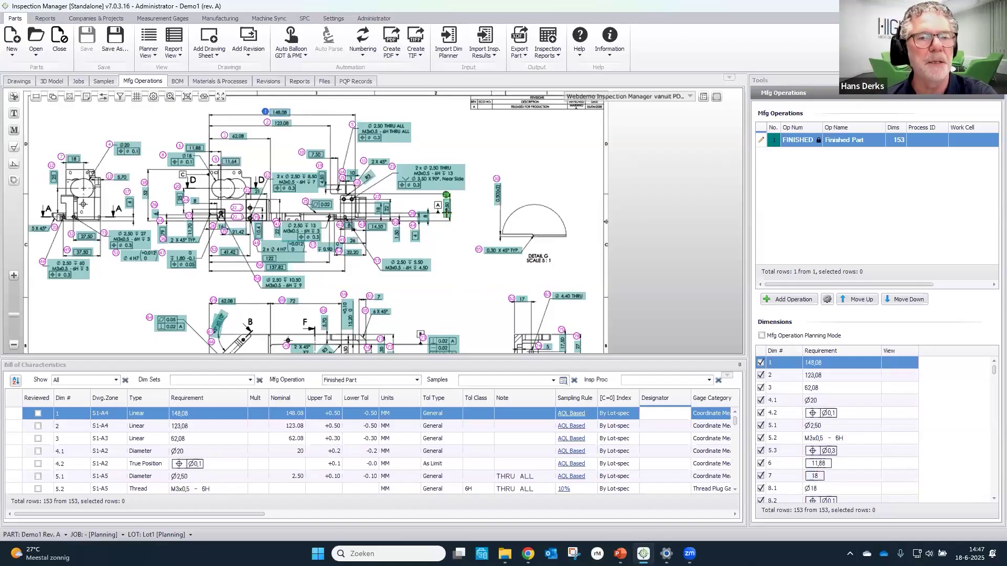
click(446, 213)
scroll(472, 294, down, 2)
ctrl+click(398, 254)
click(791, 303)
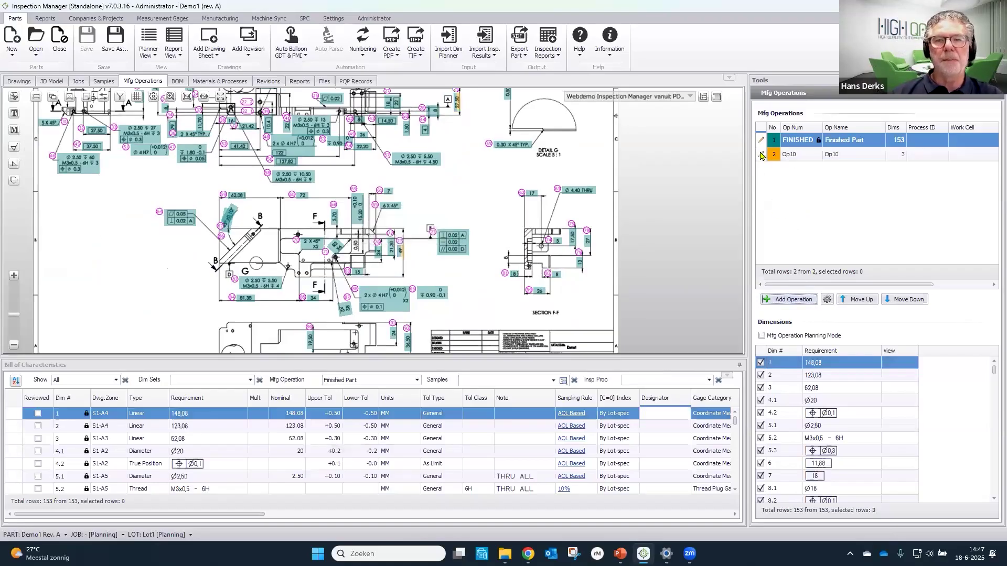
Set the name of operation Op10 to Raw Material Cutting and filter the bill of characteristics to that operation
click(761, 155)
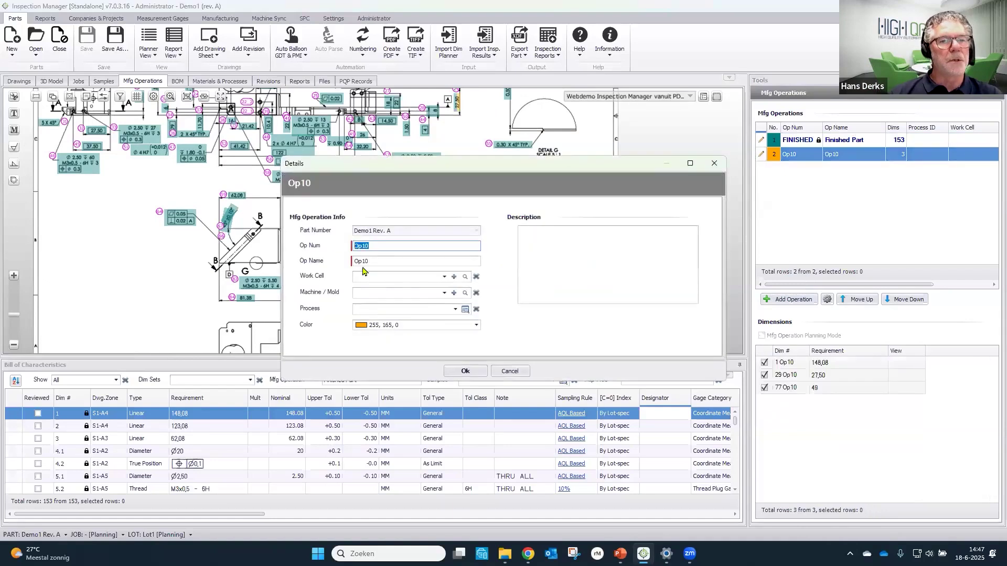
click(373, 261)
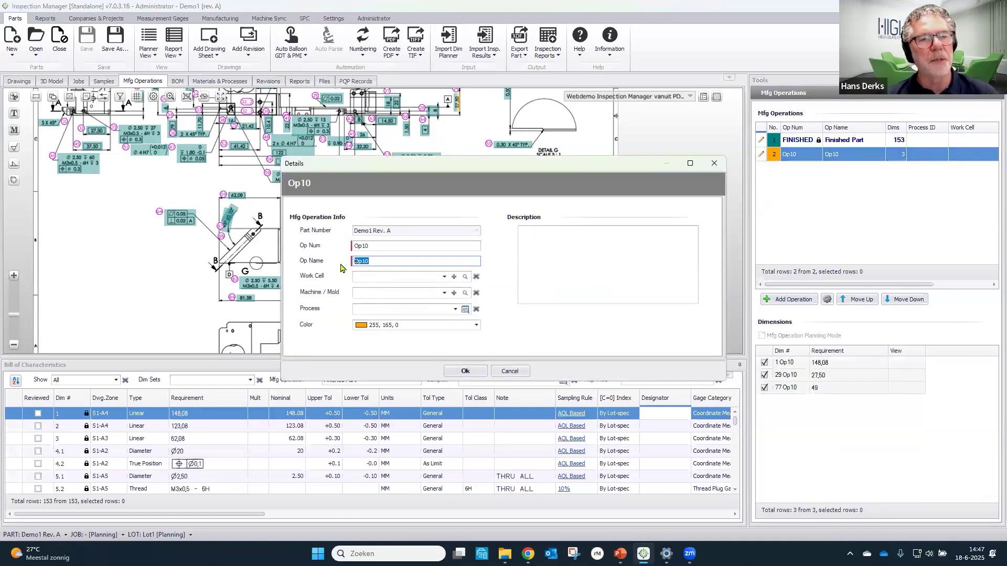
text(R)
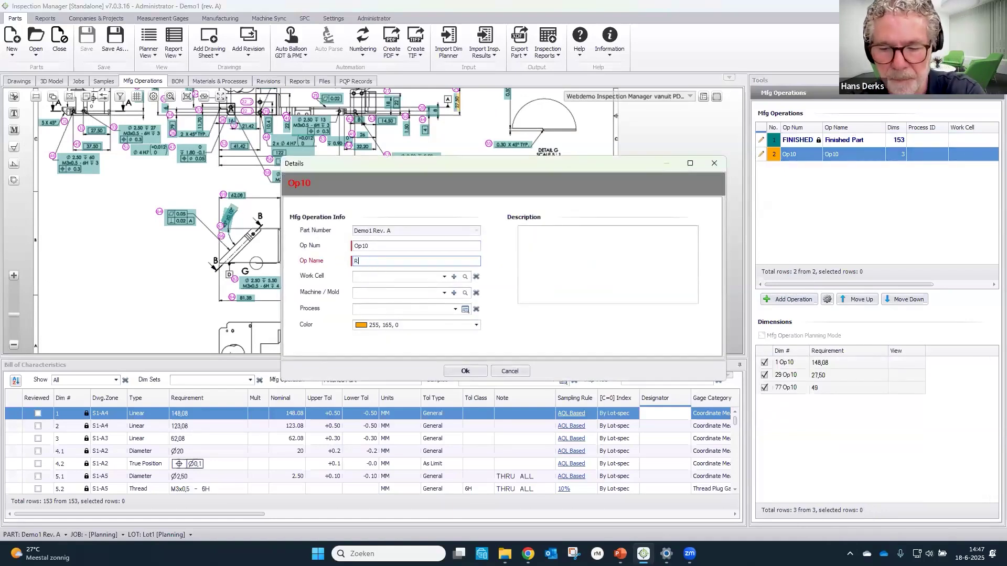
text(aw)
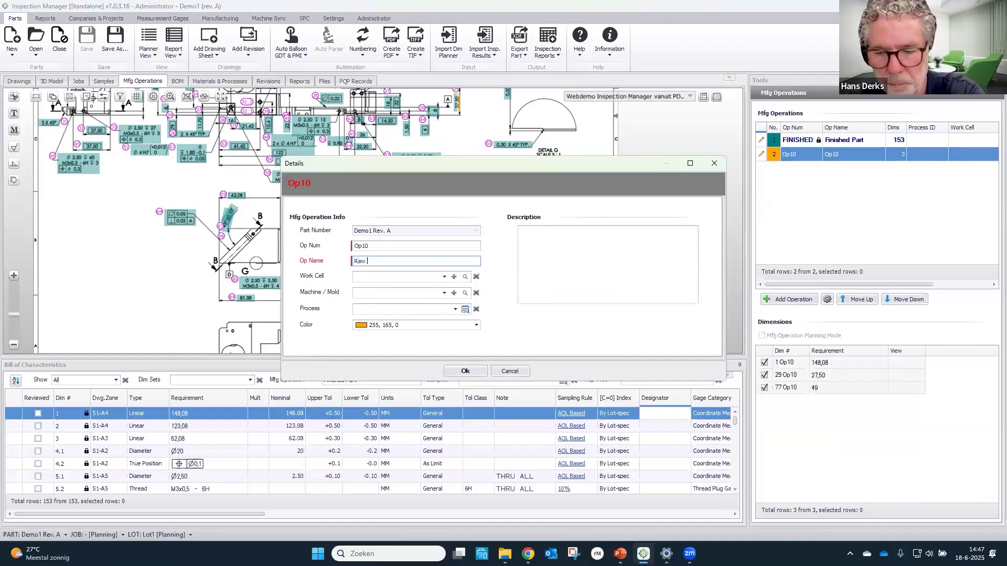
text( Materi)
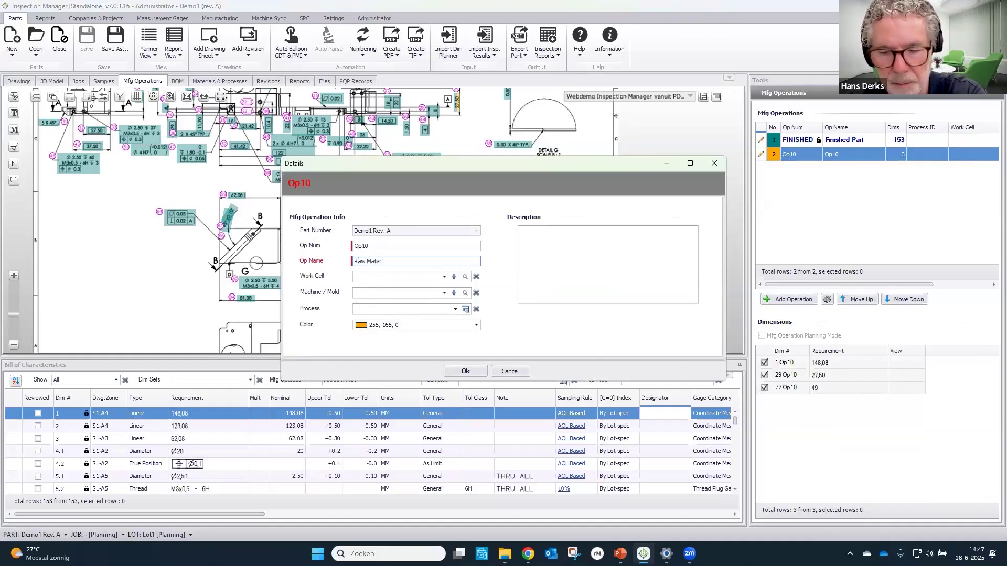
text(al Cutting)
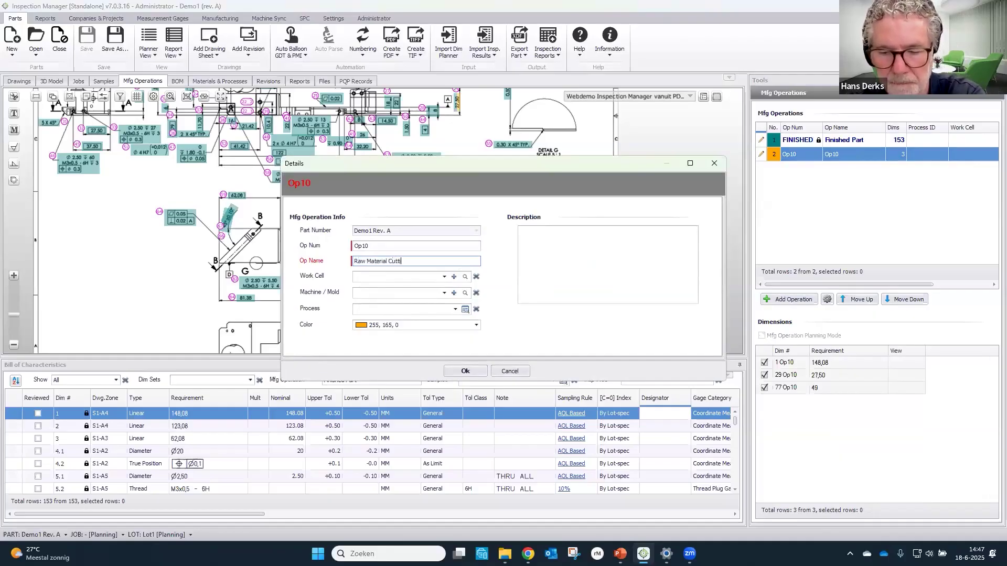
click(465, 371)
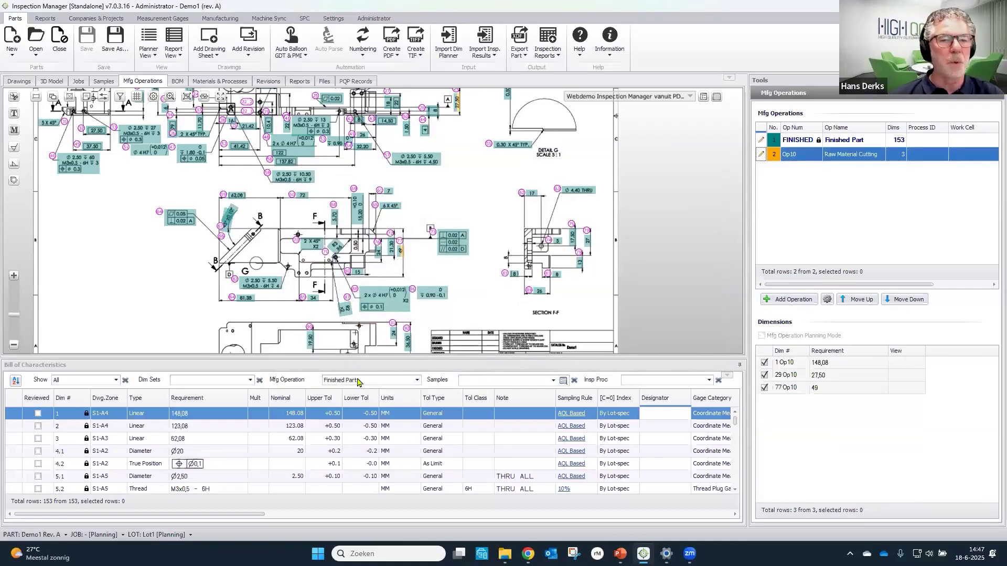
click(418, 385)
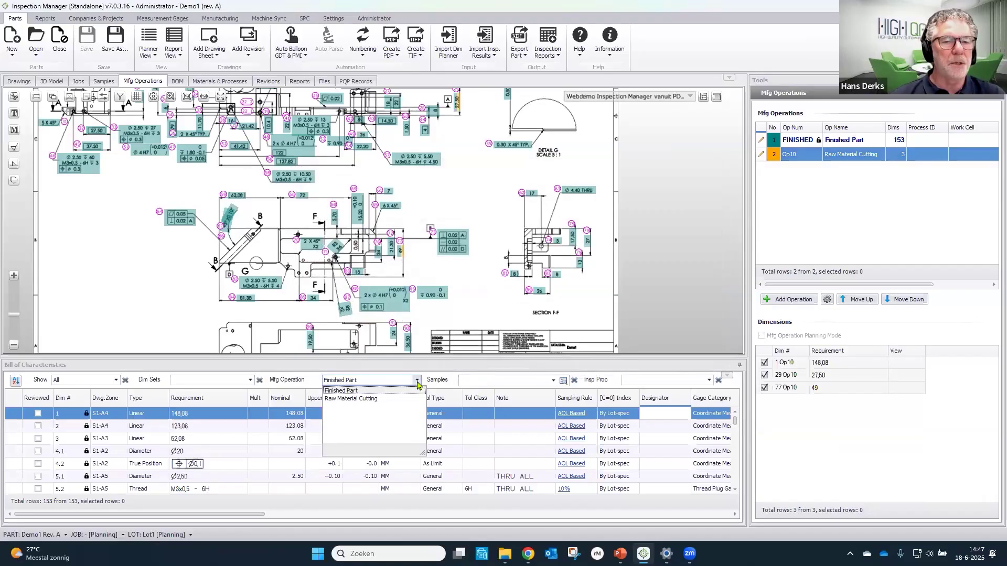
click(362, 399)
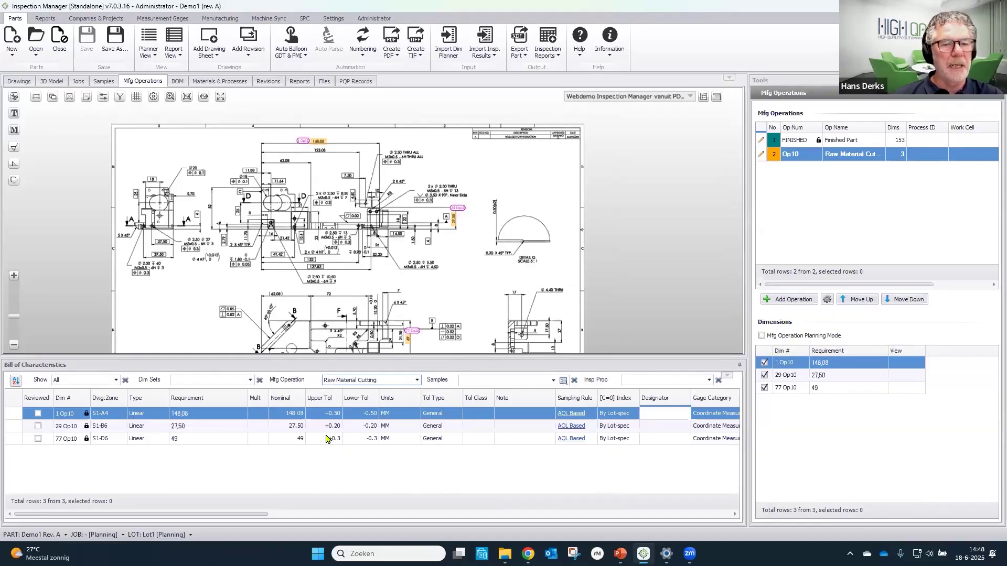
Select all three characteristics of the Raw Material Cutting operation and open them for a bulk update
right_click(401, 425)
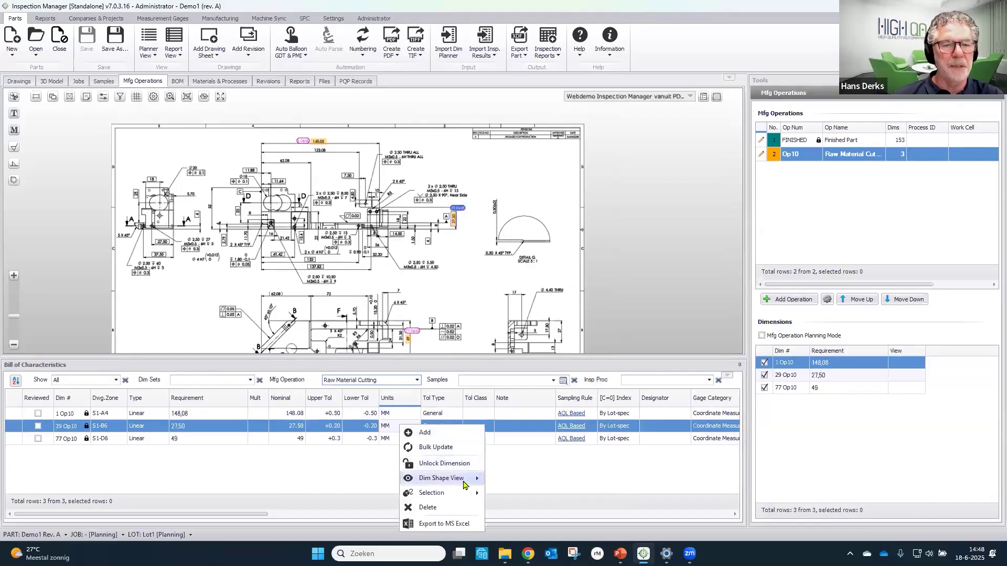
mouse_move(465, 493)
click(505, 493)
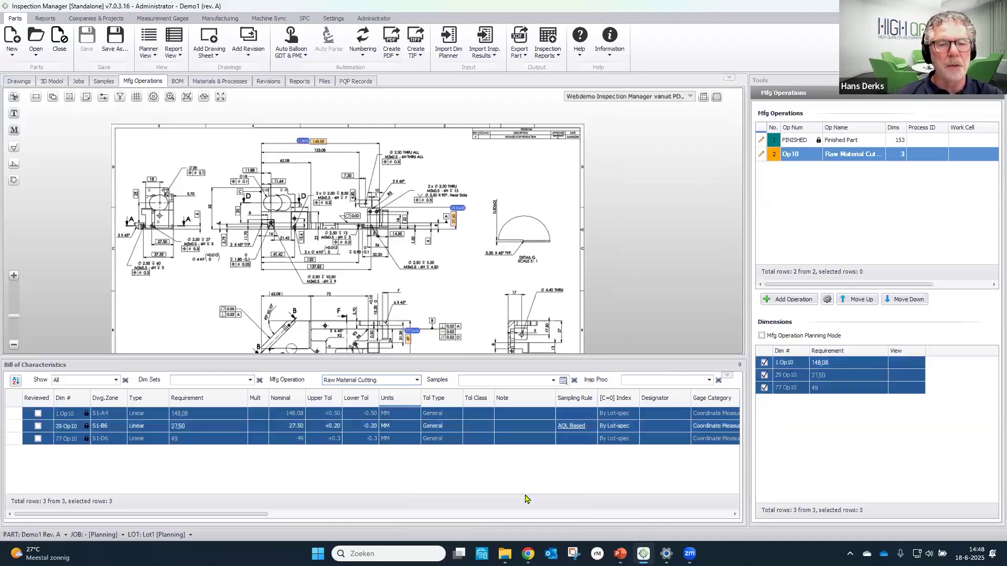
right_click(451, 427)
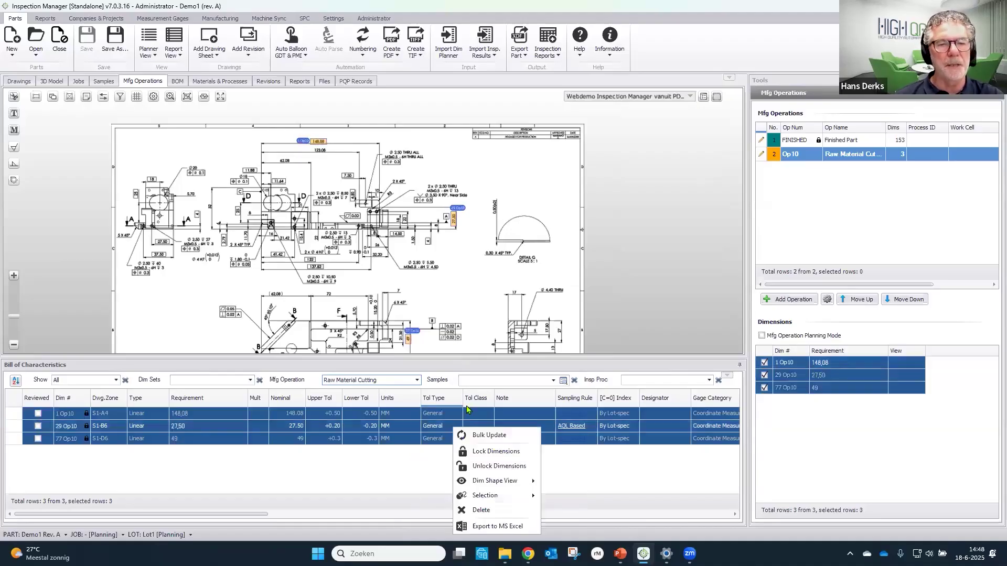
click(495, 438)
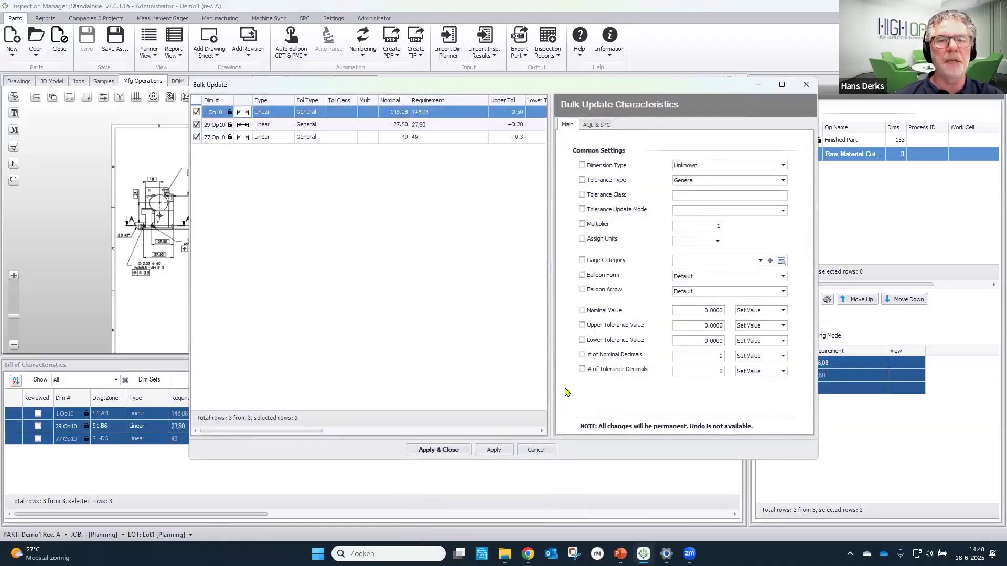
Bulk-update the selected characteristics by adding 4 to the nominal values and setting the upper tolerance to 1 and the lower tolerance to -1
click(695, 312)
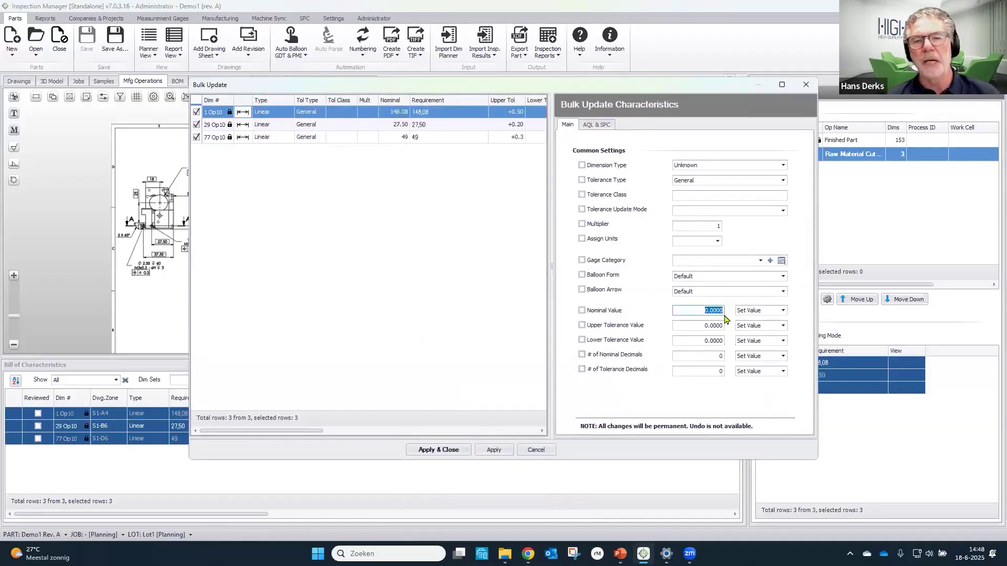
text(4,)
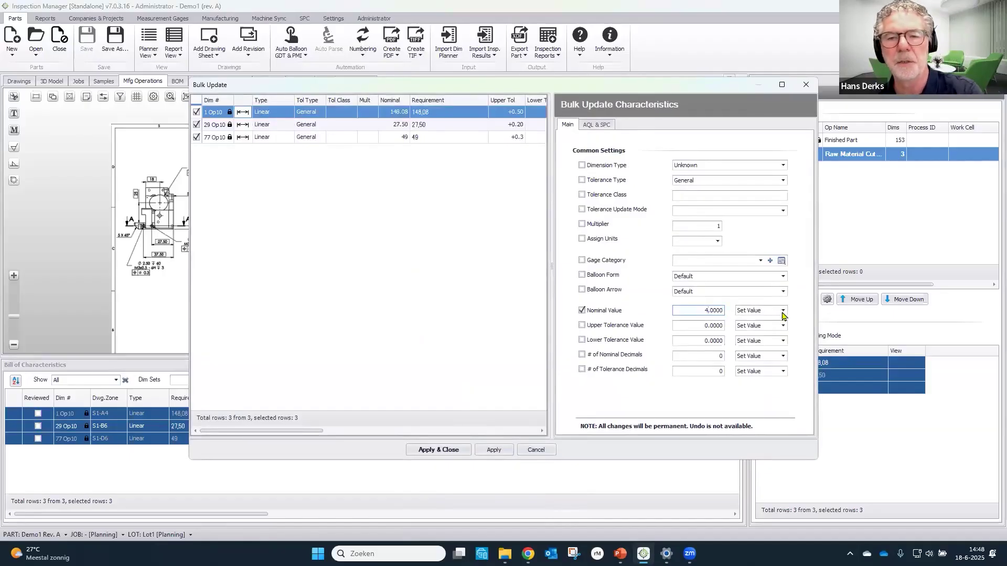
click(769, 311)
click(751, 327)
click(695, 326)
text(1)
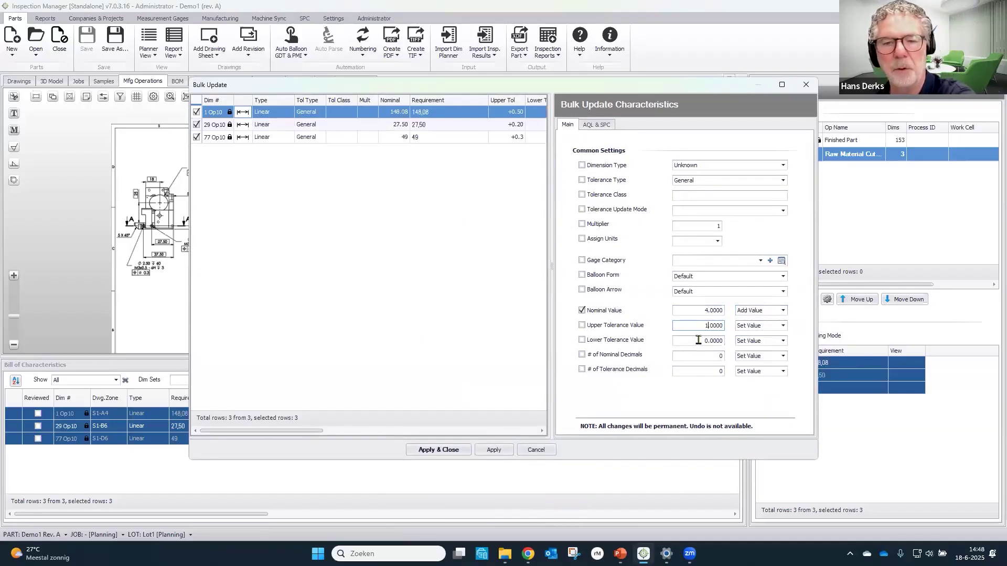
click(698, 341)
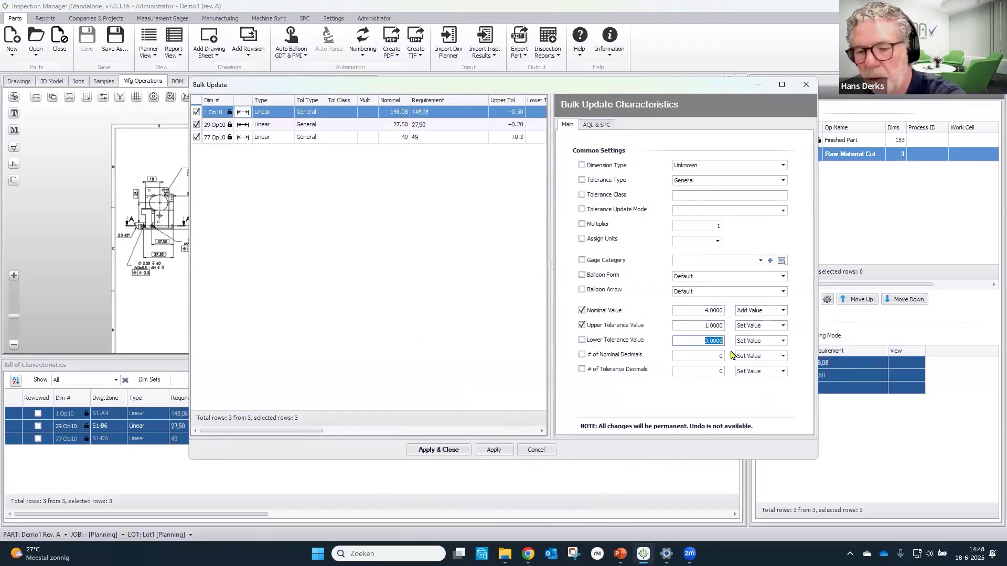
text(-1)
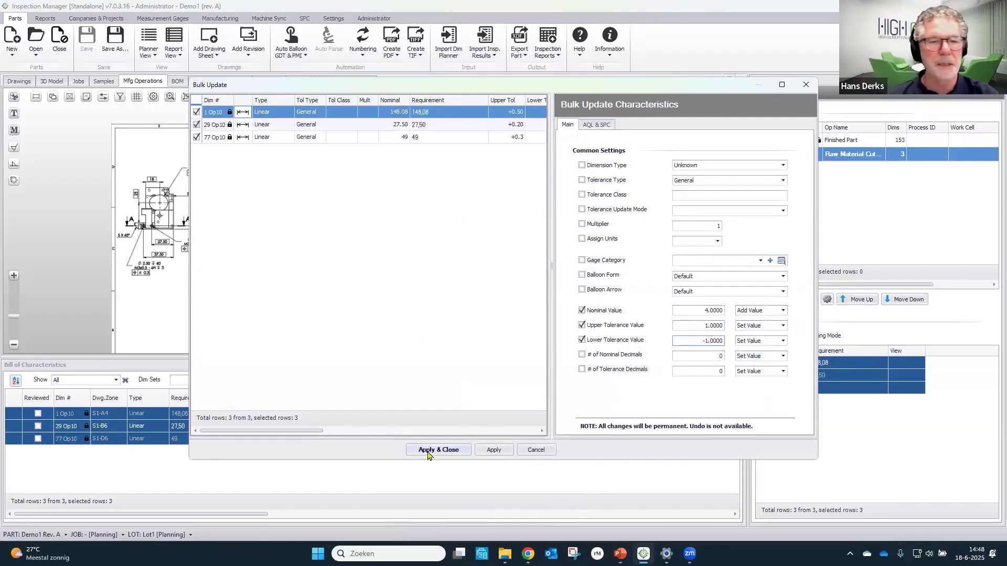
click(433, 451)
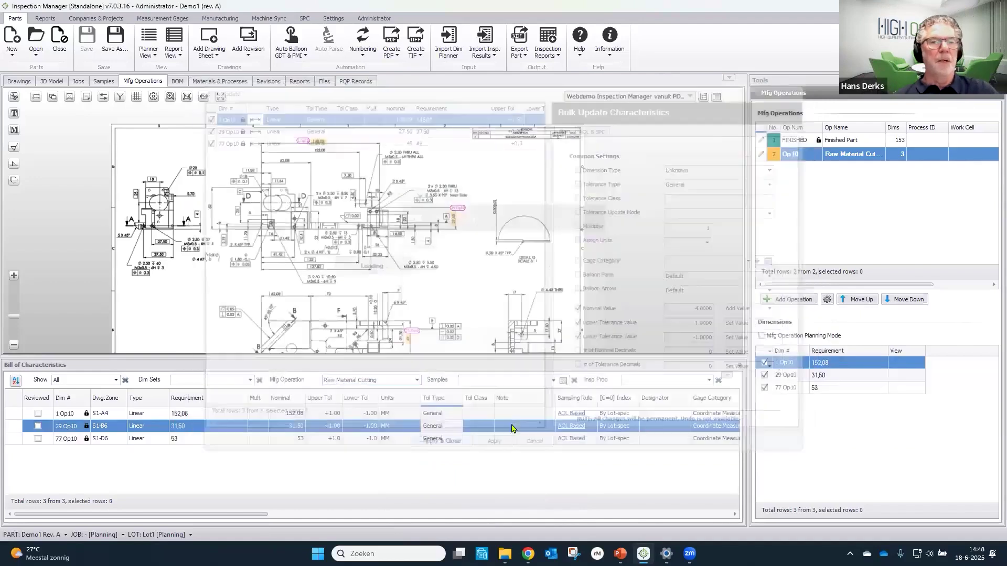
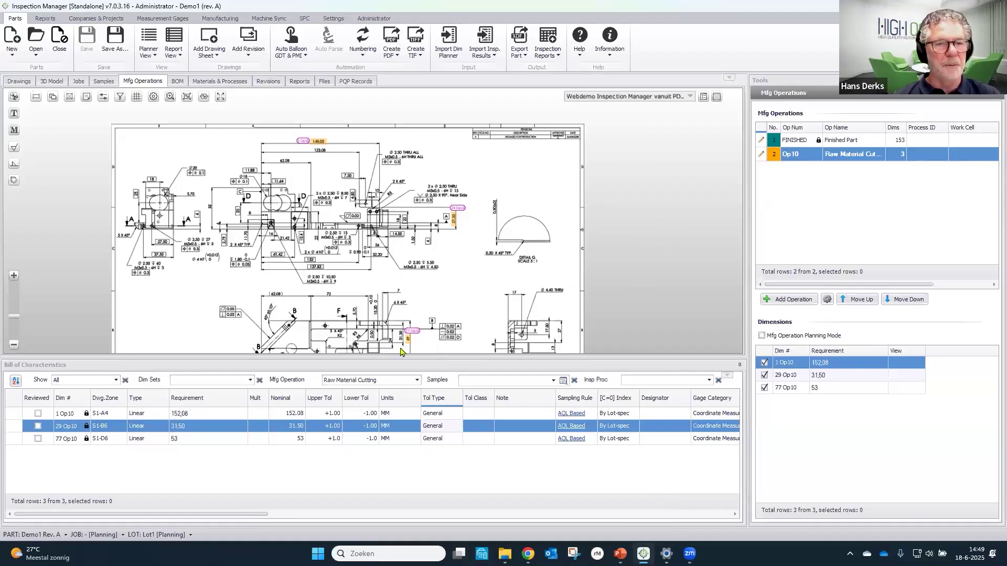
Filter the bill of characteristics to the Finished Part operation and look over its ballooned drawing
click(418, 380)
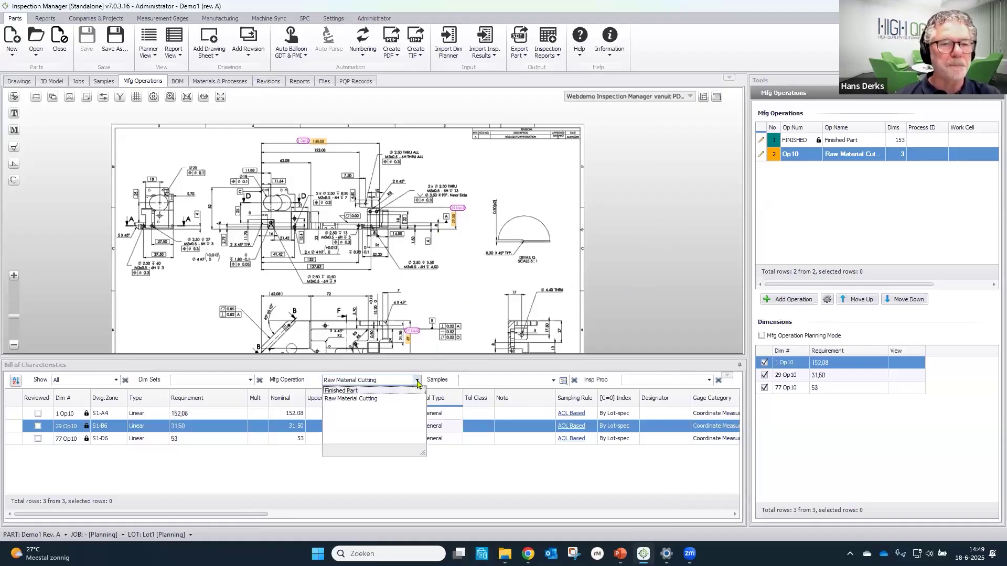
click(378, 391)
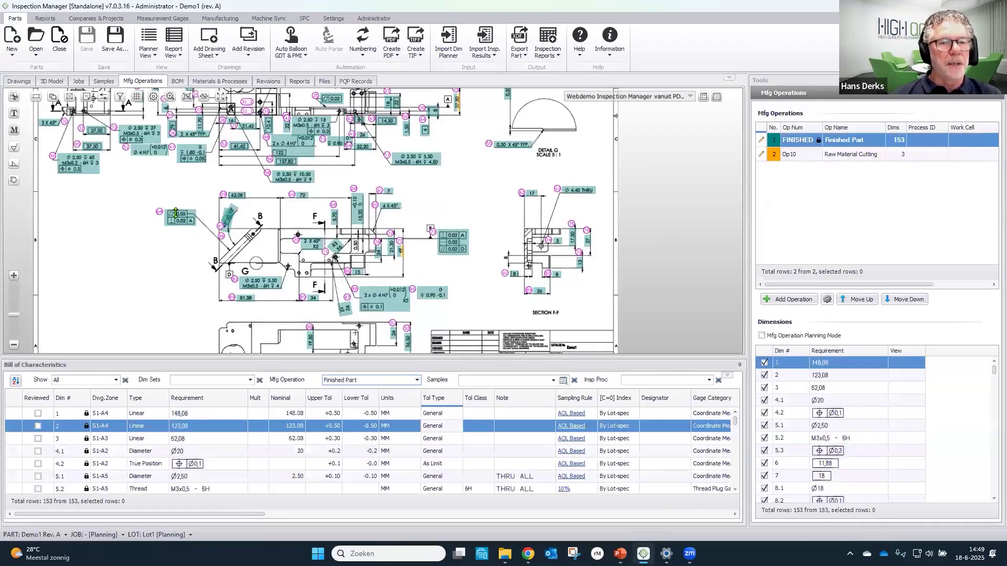
click(770, 97)
click(789, 105)
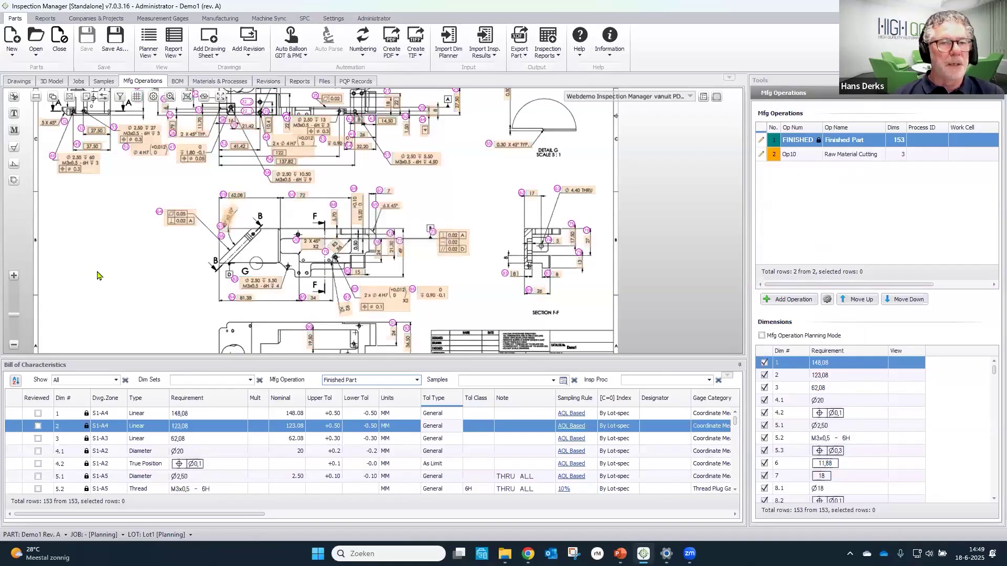
mouse_move(148, 257)
mouse_down()
mouse_move(190, 335)
mouse_move(169, 381)
mouse_up()
drag(192, 268, 187, 278)
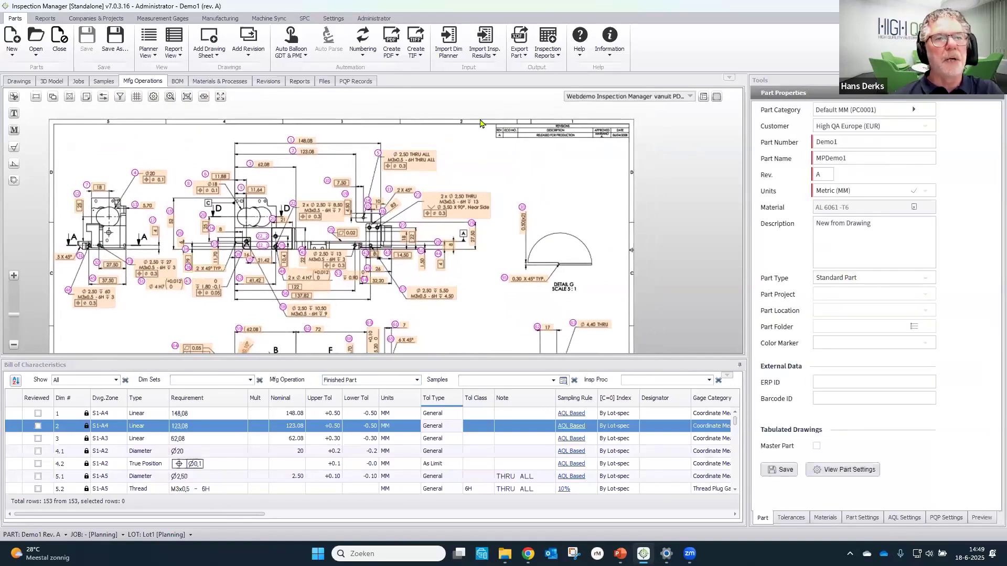
Create a ballooned PDF of the drawing for the Finished Part operation and enlarge it to full screen
click(392, 55)
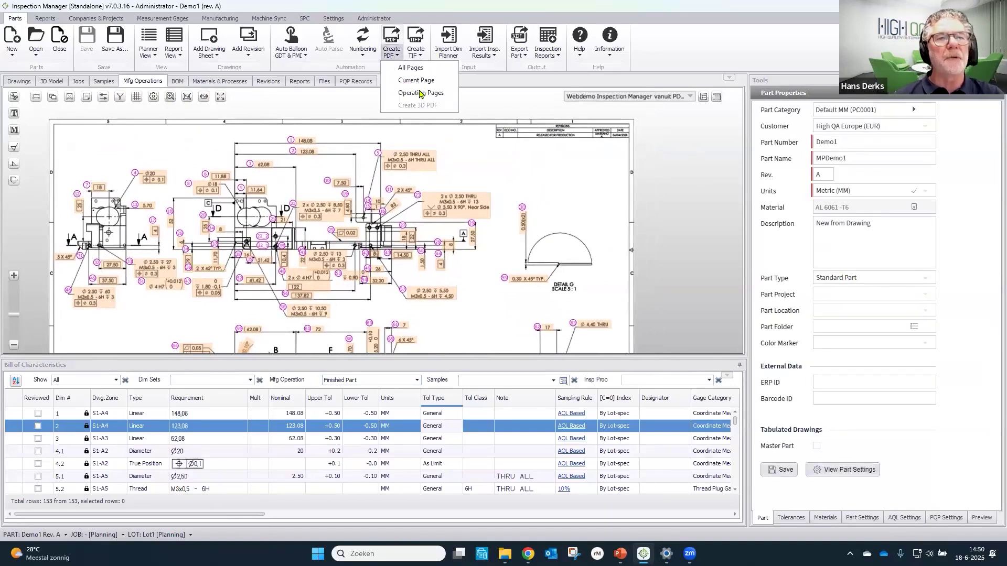
click(423, 89)
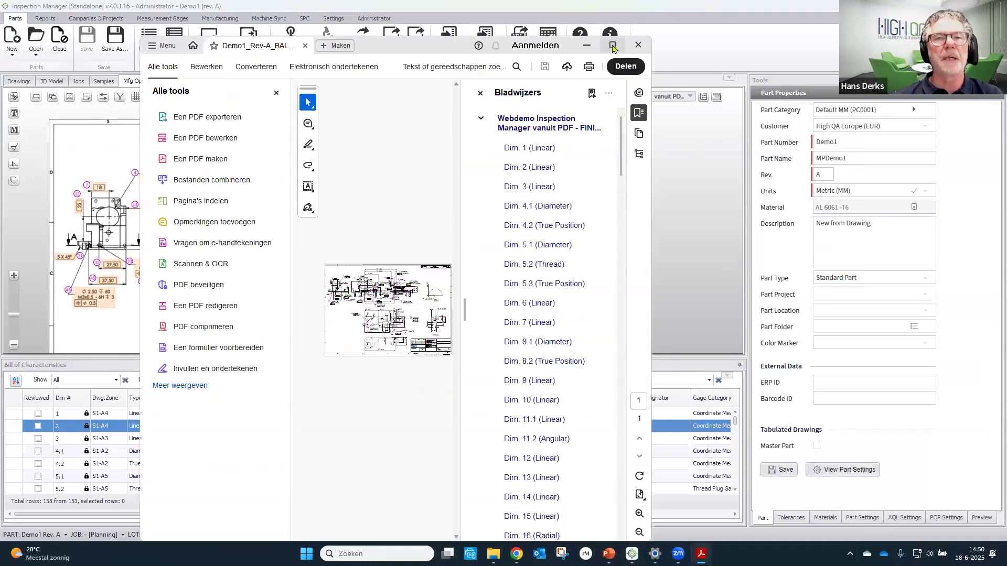
click(609, 41)
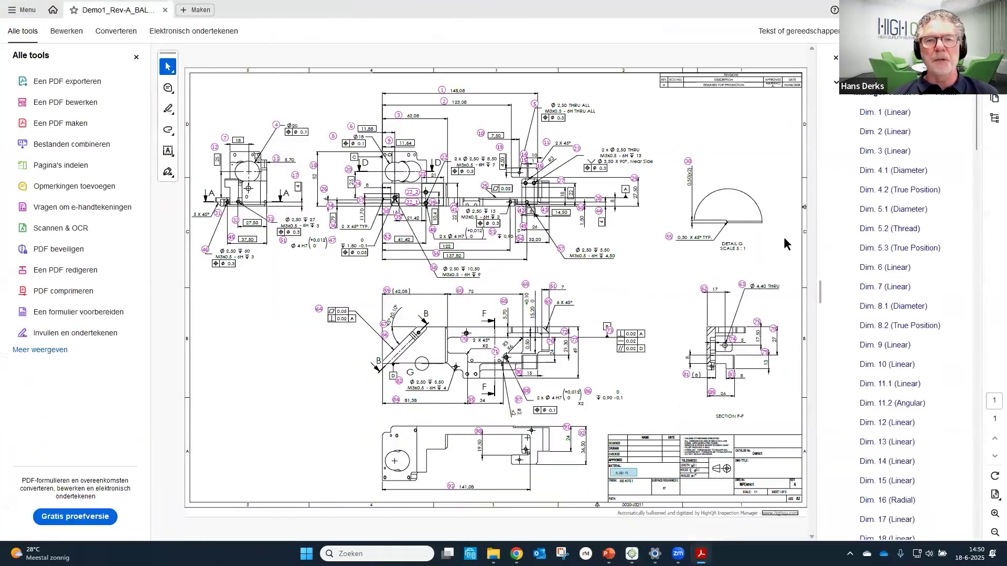
Check dimensions 1, 3 and 5.3 through the ballooned PDF's bookmarks, close it and view the part's file list
click(885, 112)
click(886, 152)
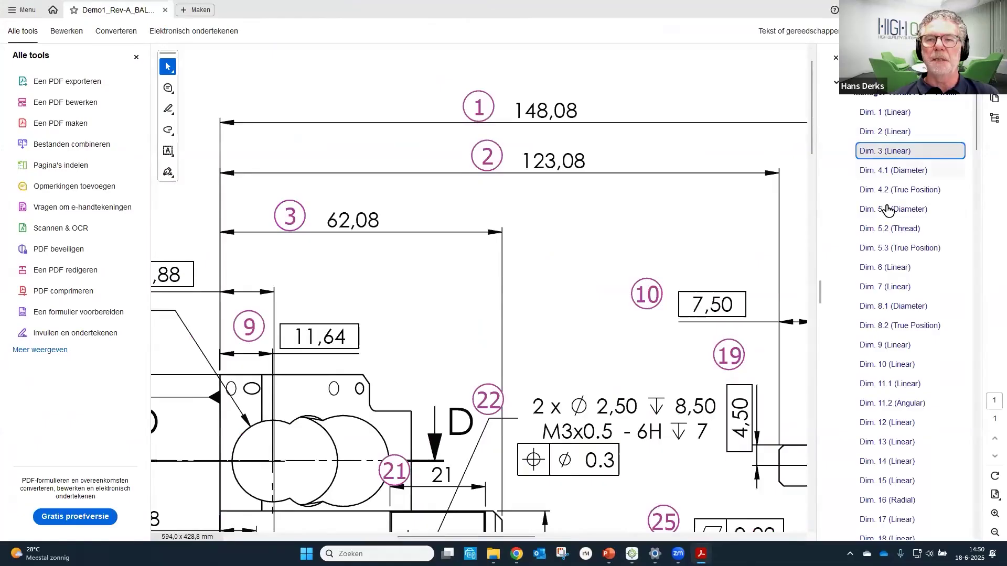
click(895, 248)
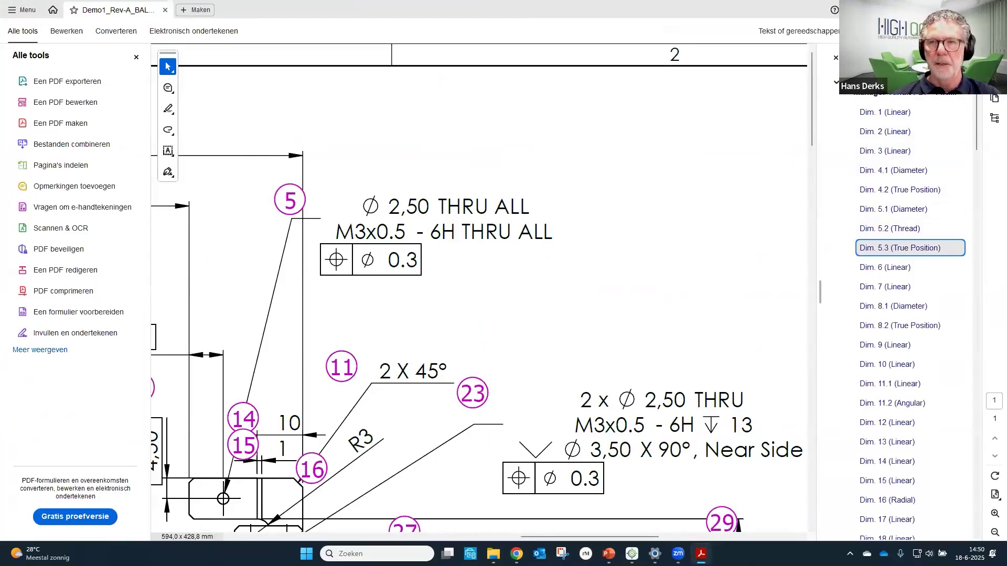
key(alt+F4)
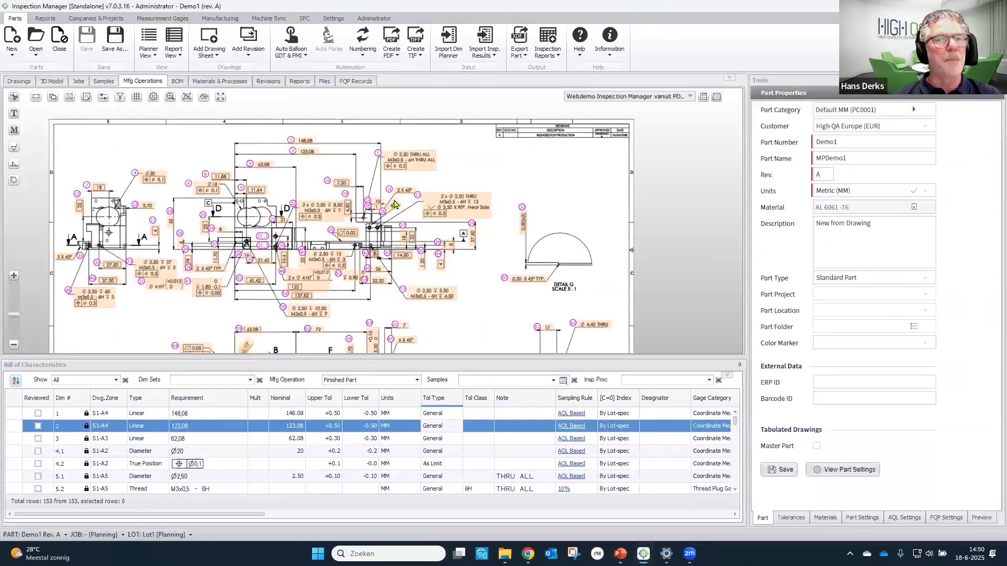
click(325, 82)
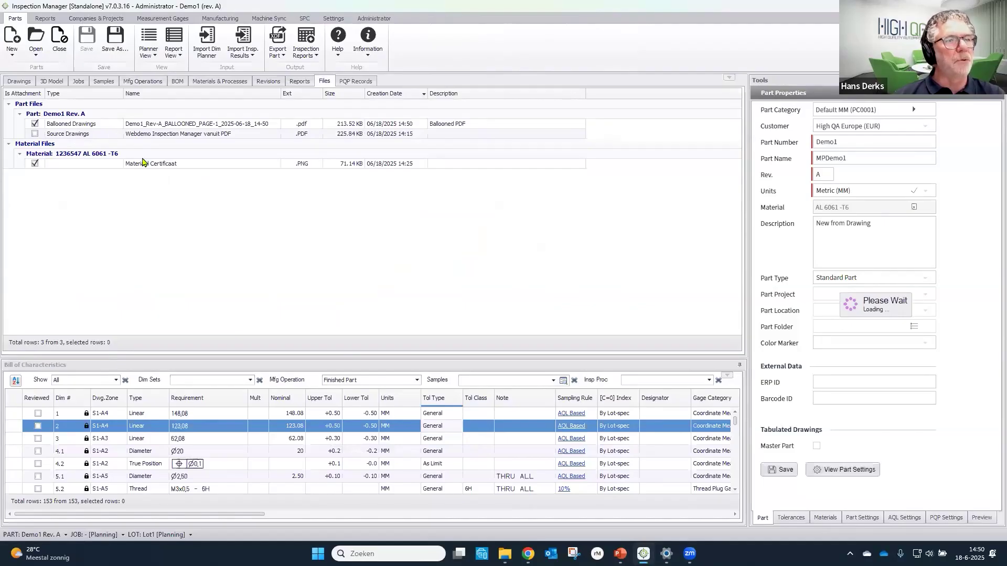
click(11, 82)
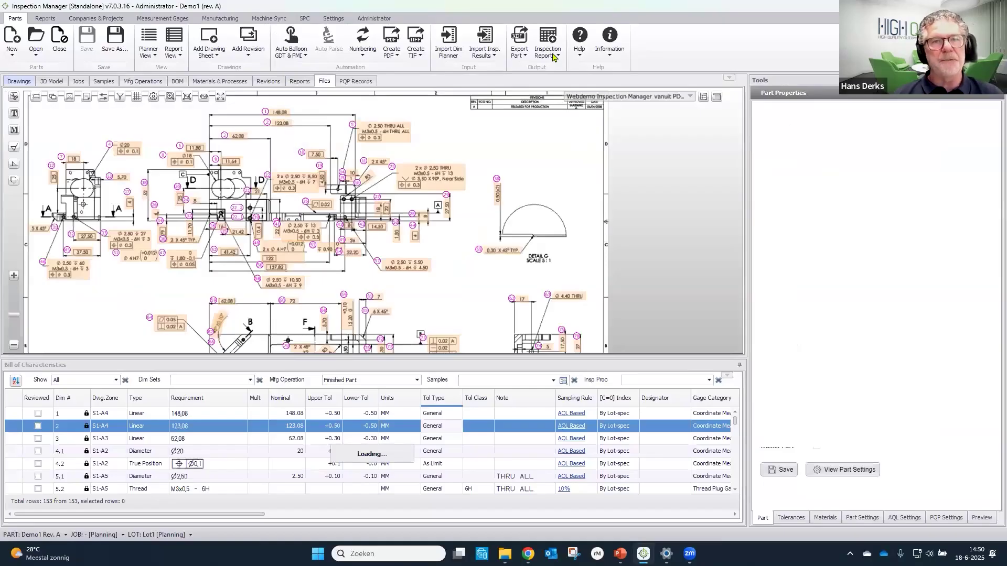
Create an inspection planner report for the Finished Part operation with the Inspection Planner Rev B template and look through the resulting Excel sheet
click(553, 55)
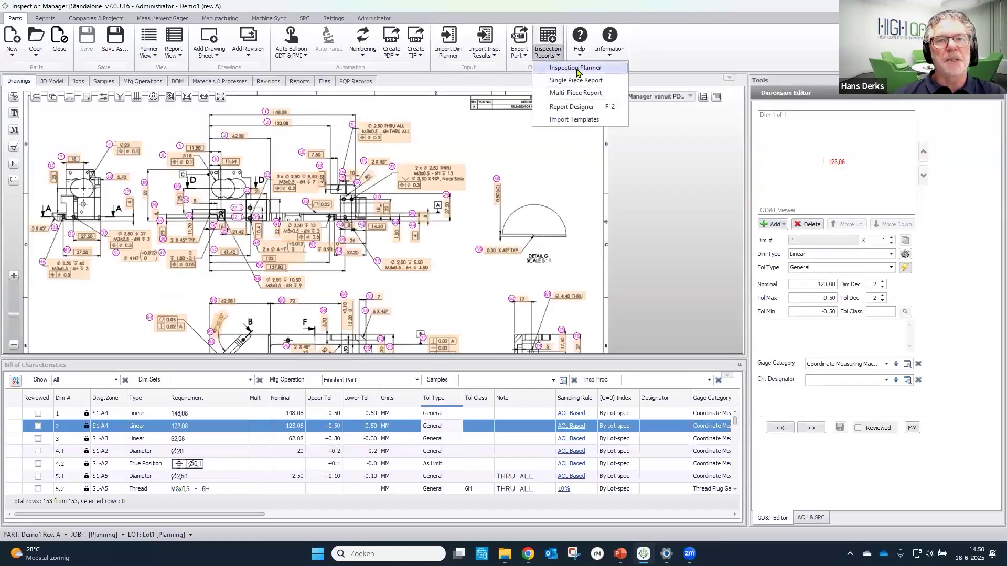
click(577, 69)
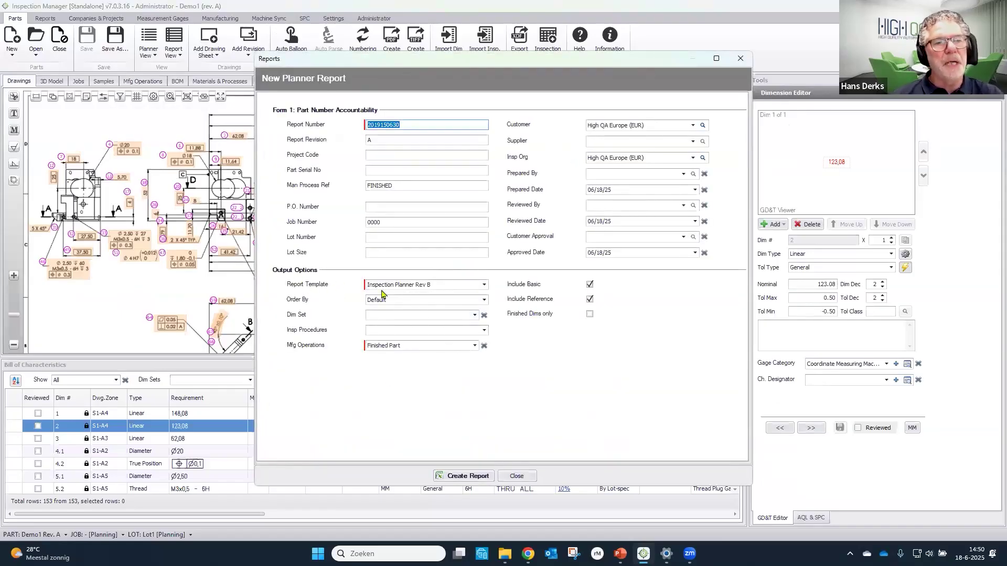
click(463, 478)
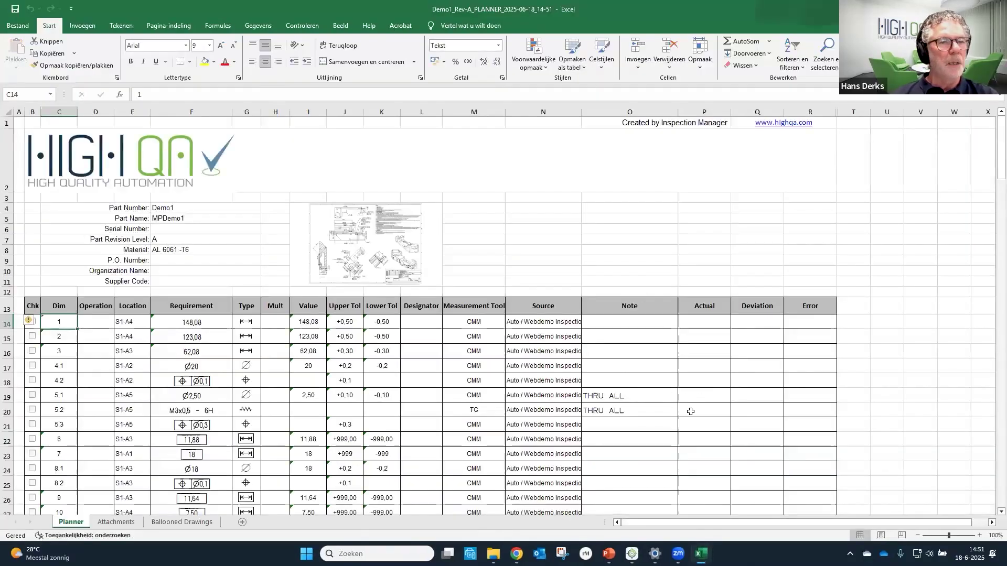
scroll(690, 412, down, 3)
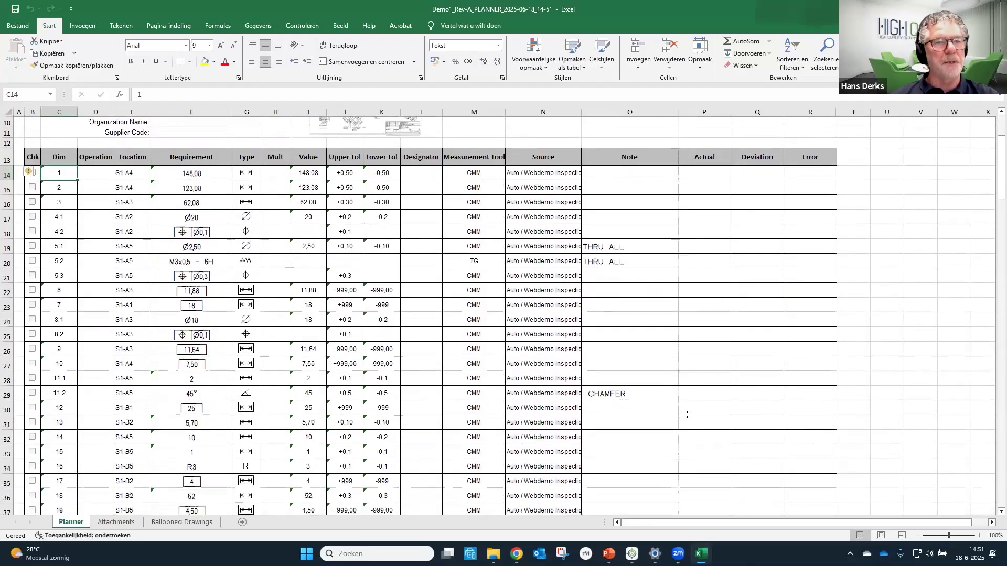
scroll(689, 414, up, 2)
scroll(689, 414, up, 1)
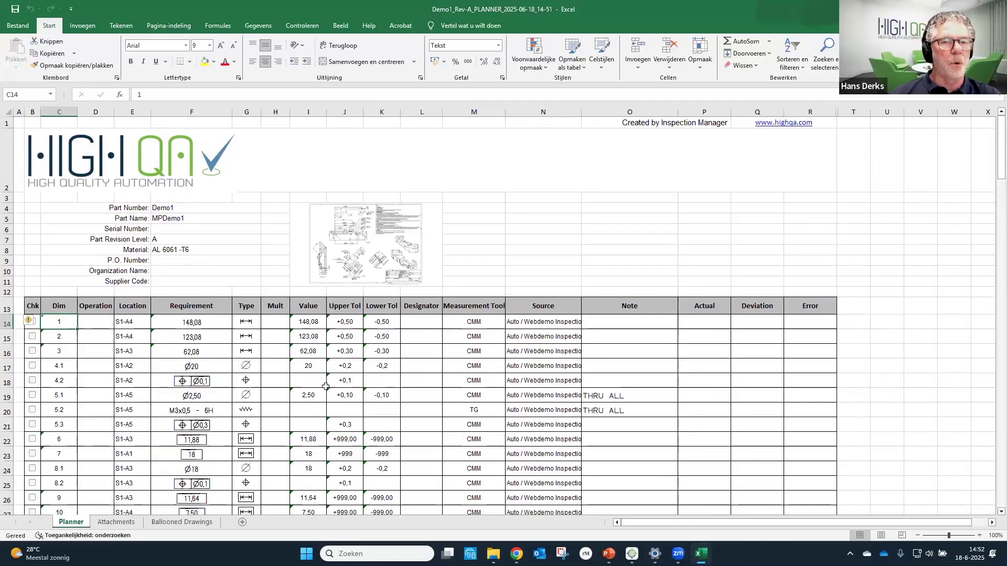
Copy all nominal values from the planner sheet's Value column into the Actual column, starting at cell P14
drag(308, 322, 310, 497)
drag(308, 472, 309, 475)
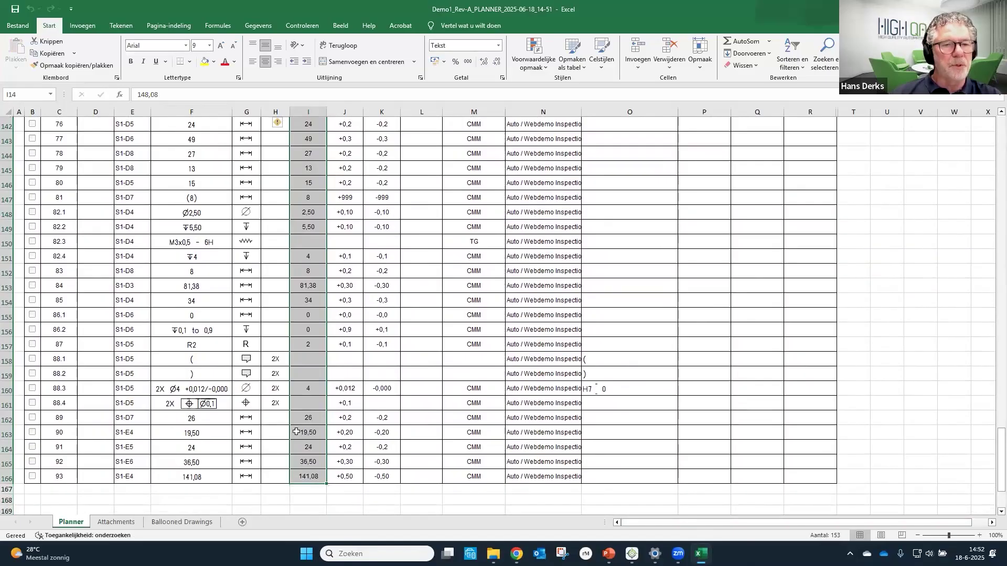
right_click(309, 433)
click(365, 200)
click(707, 326)
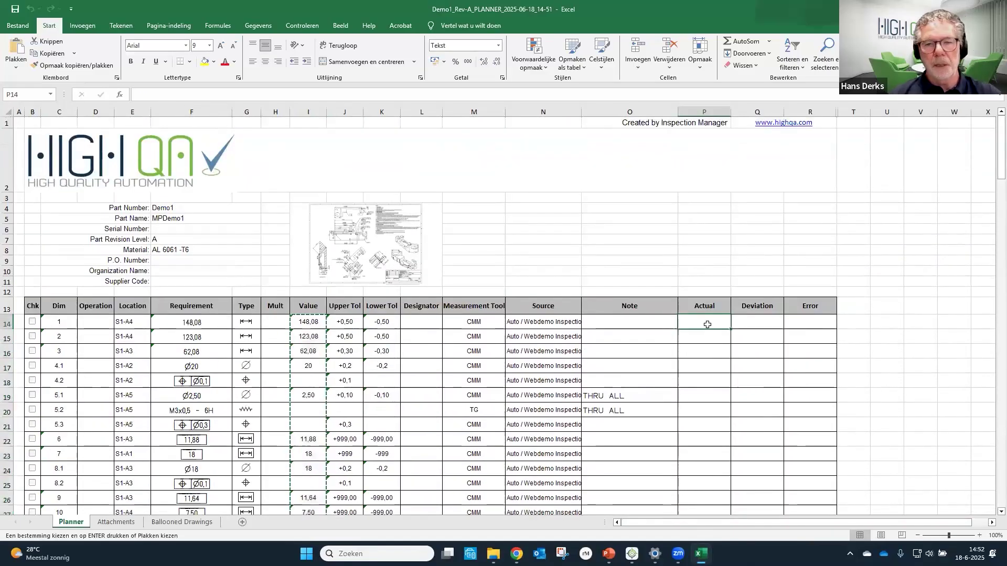
key(ctrl+v)
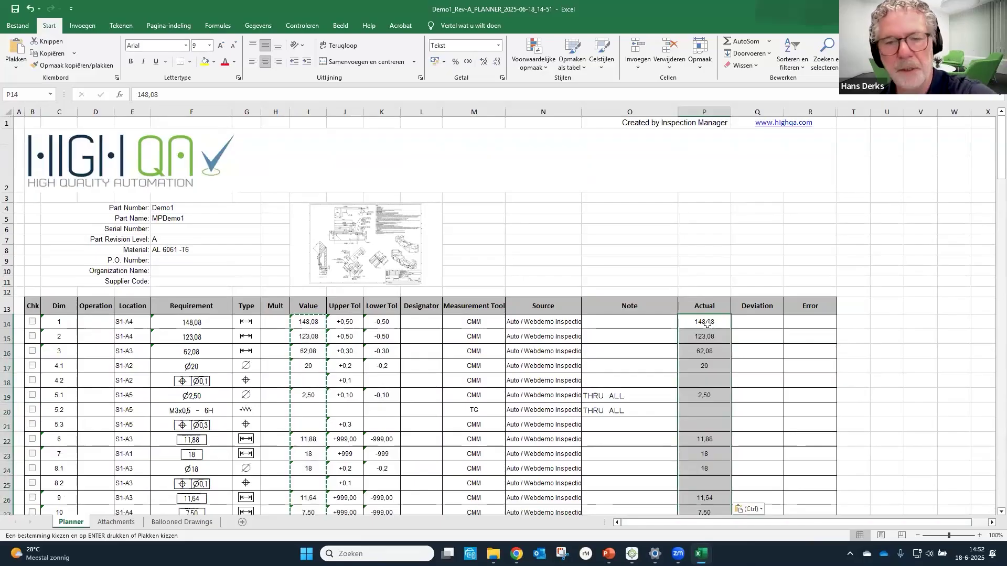
click(701, 270)
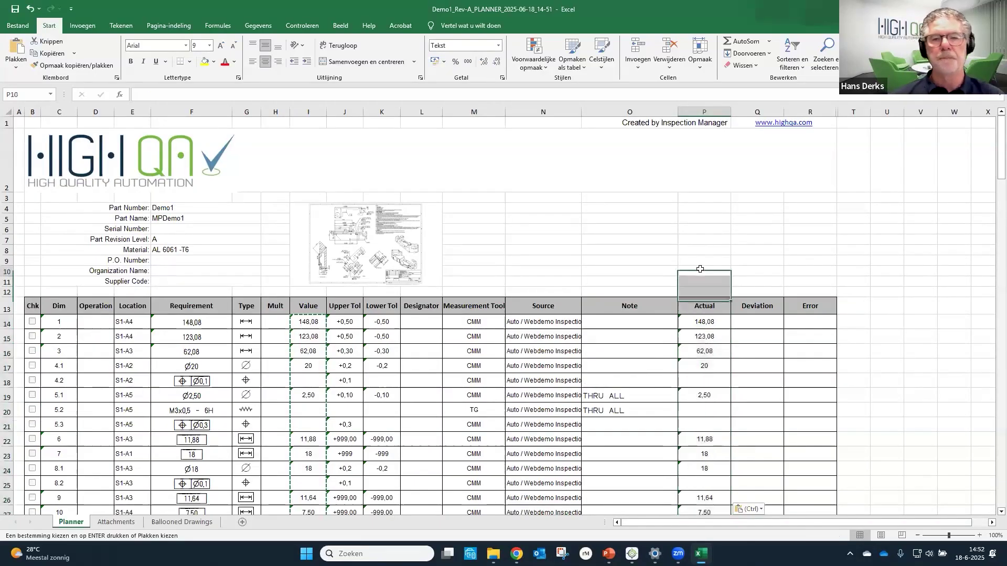
Save the planner workbook to the desktop as NYLI Demo1_Rev-A_PLANNER_2025-06-18_14-51
click(20, 26)
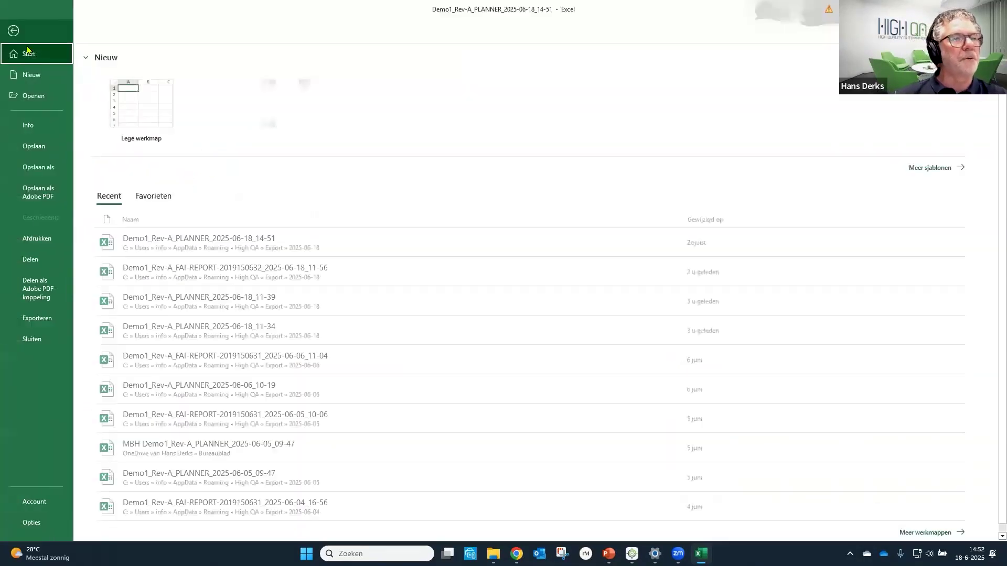
click(50, 167)
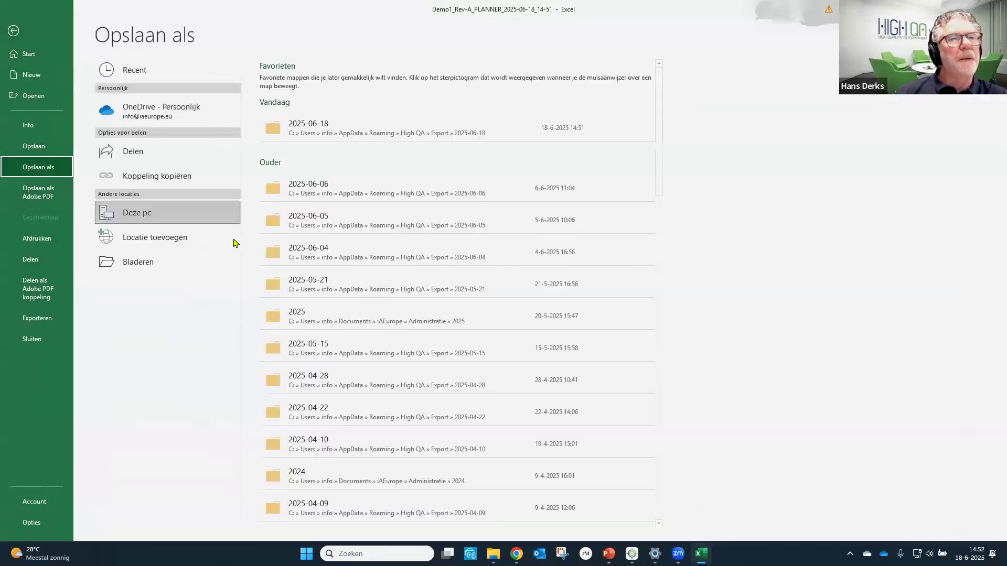
click(170, 265)
scroll(106, 133, down, 1)
click(72, 154)
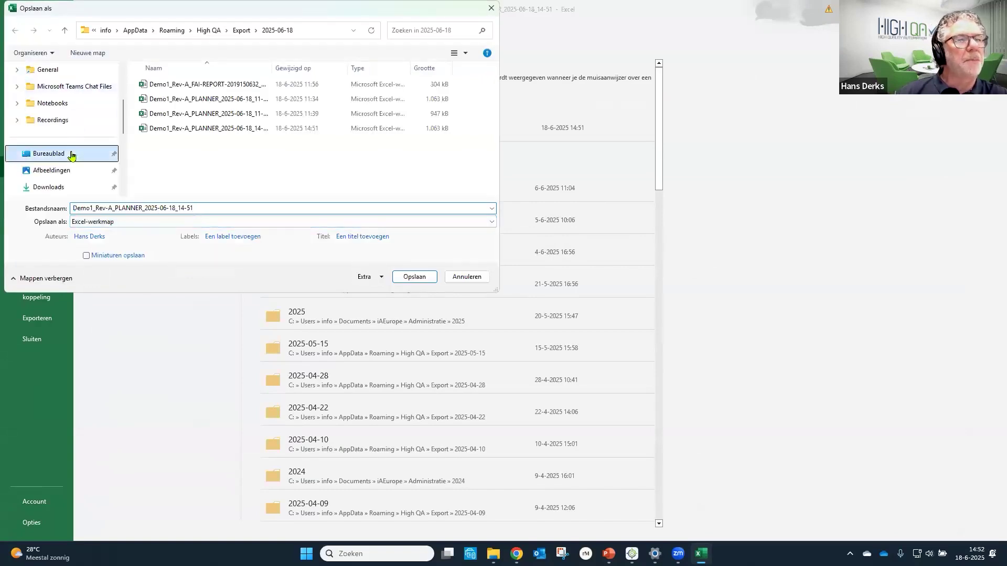
click(72, 207)
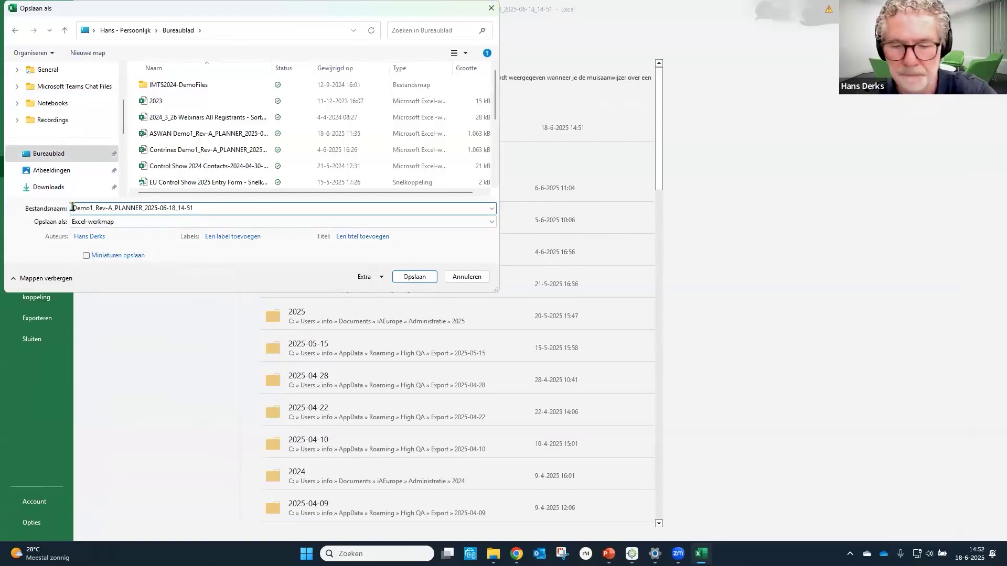
text(NYLI)
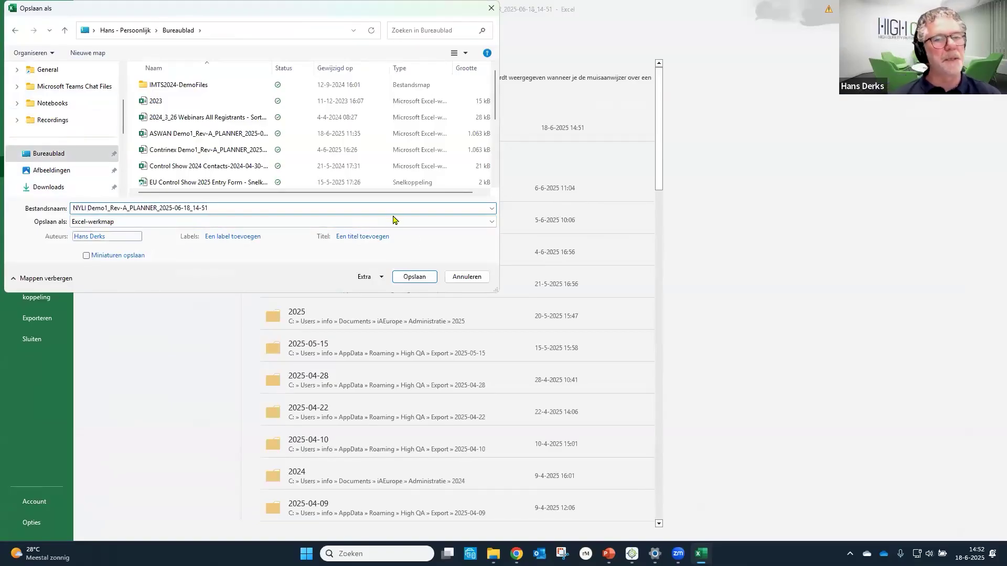
click(414, 276)
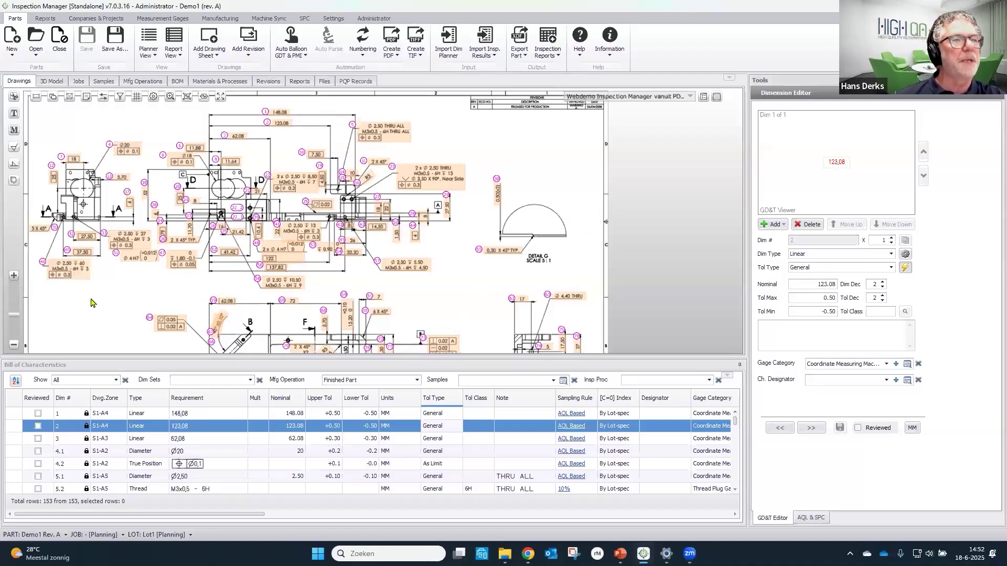
In Inspection Manager, add a production job for the Demo1 part with a quantity of 20 and status Active
click(81, 87)
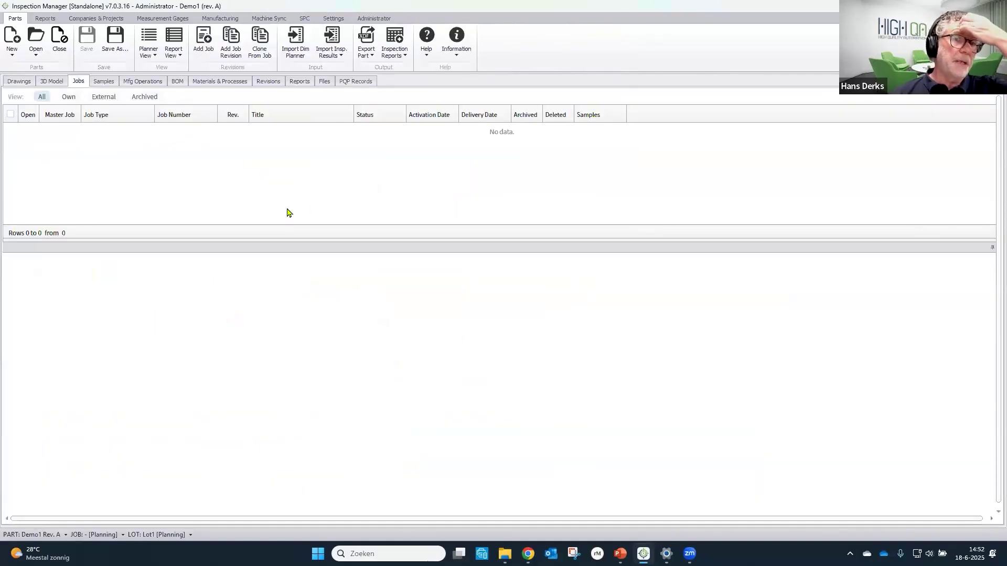
right_click(348, 175)
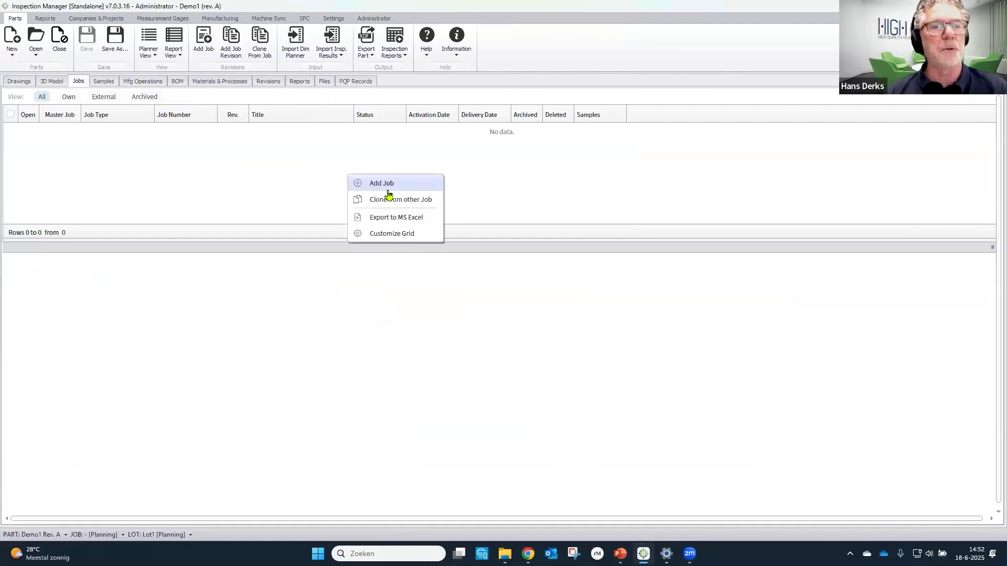
click(396, 183)
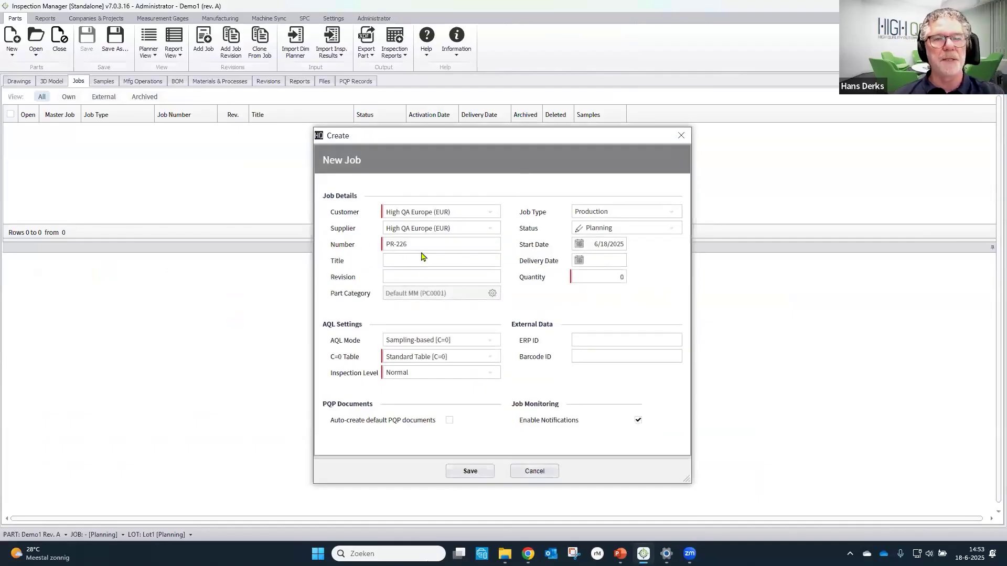
click(610, 279)
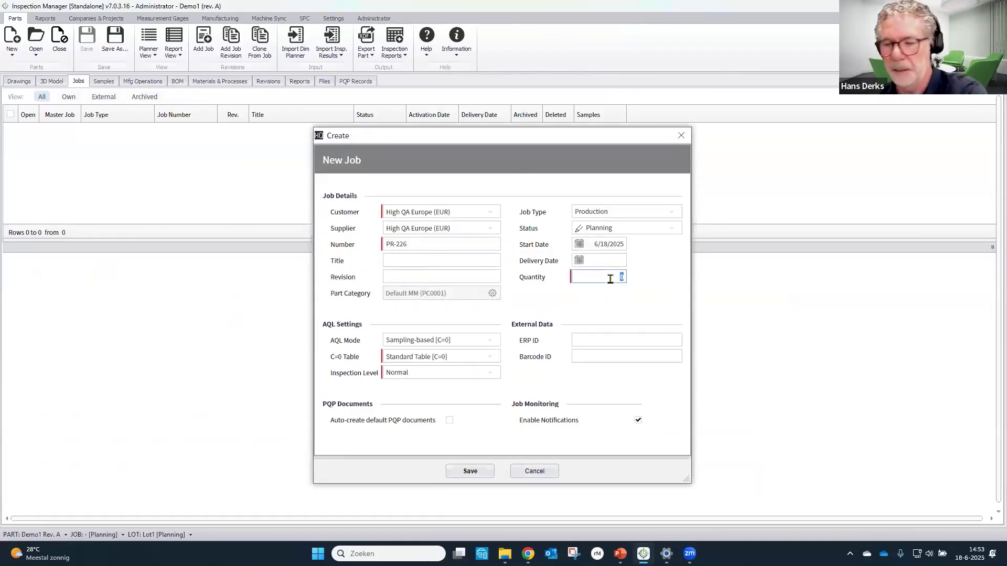
text(20)
click(673, 231)
click(645, 259)
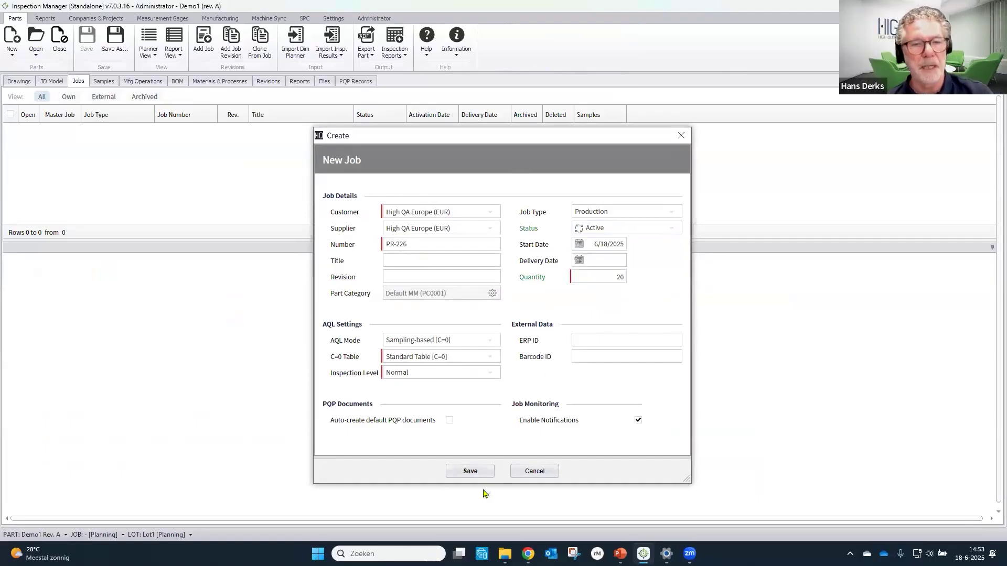
click(470, 471)
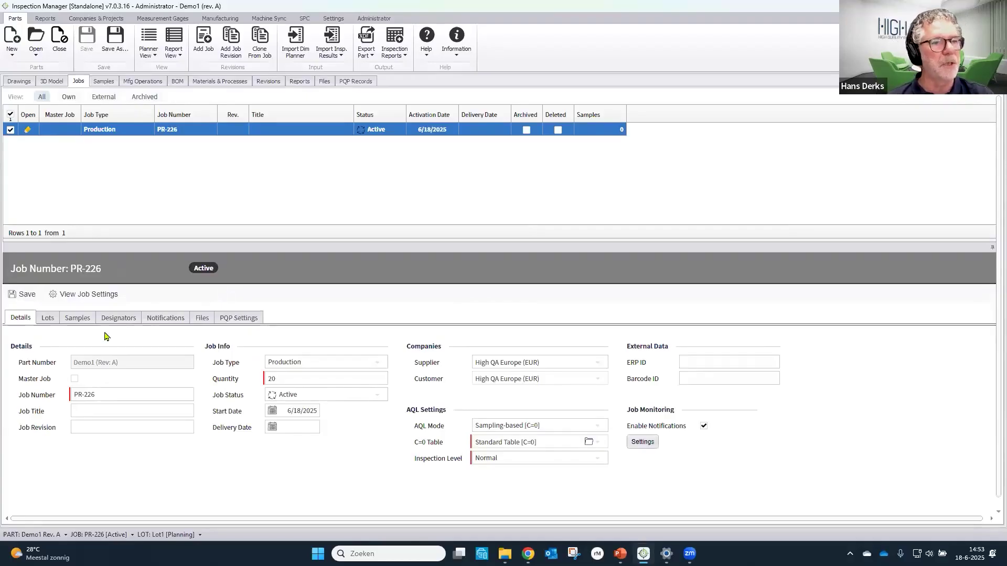
Change the lot status of Lot1 in the new production job
click(48, 318)
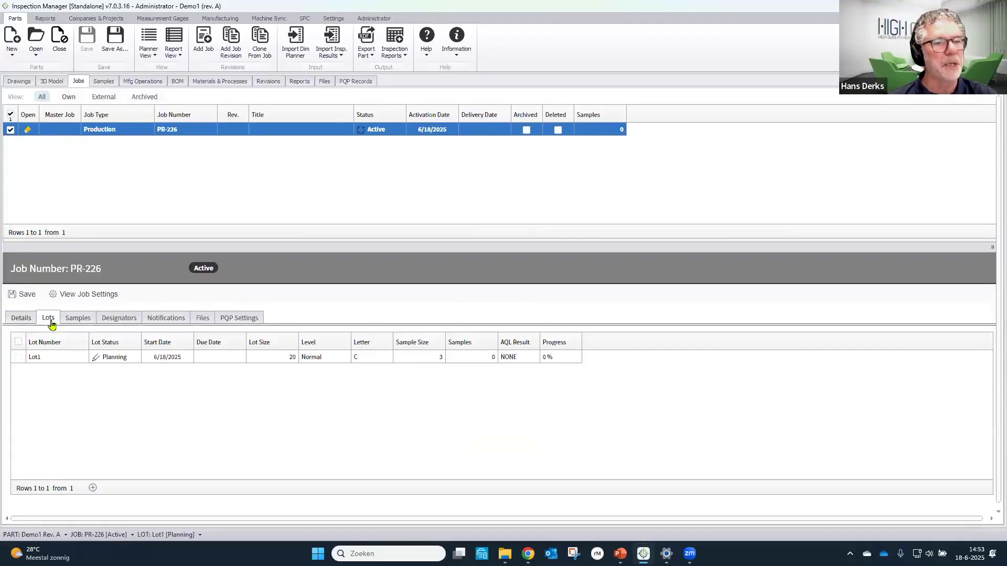
right_click(116, 361)
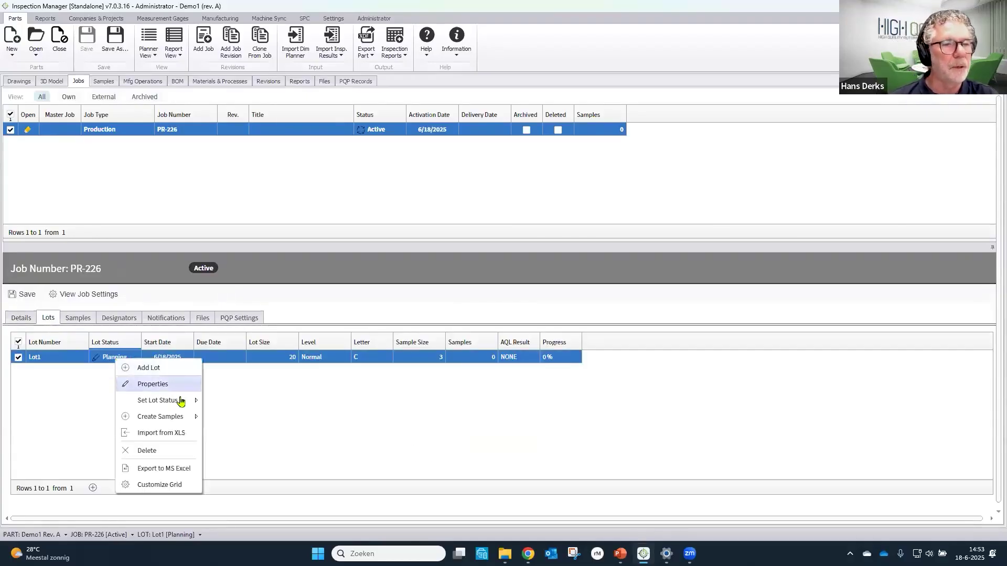
mouse_move(179, 400)
click(227, 402)
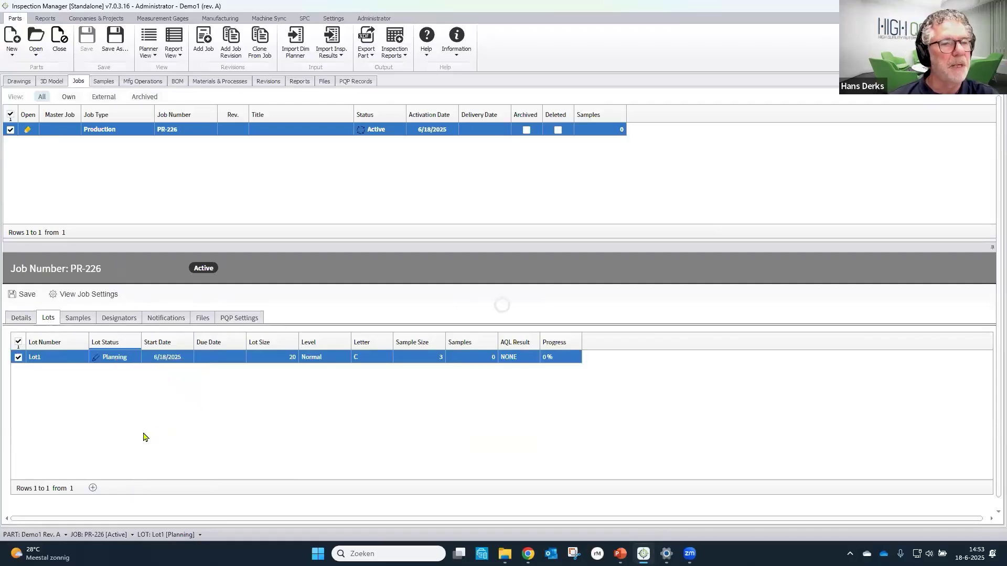
Create samples for Lot1 automatically by AQL rules, with numbering starting from 1
click(77, 318)
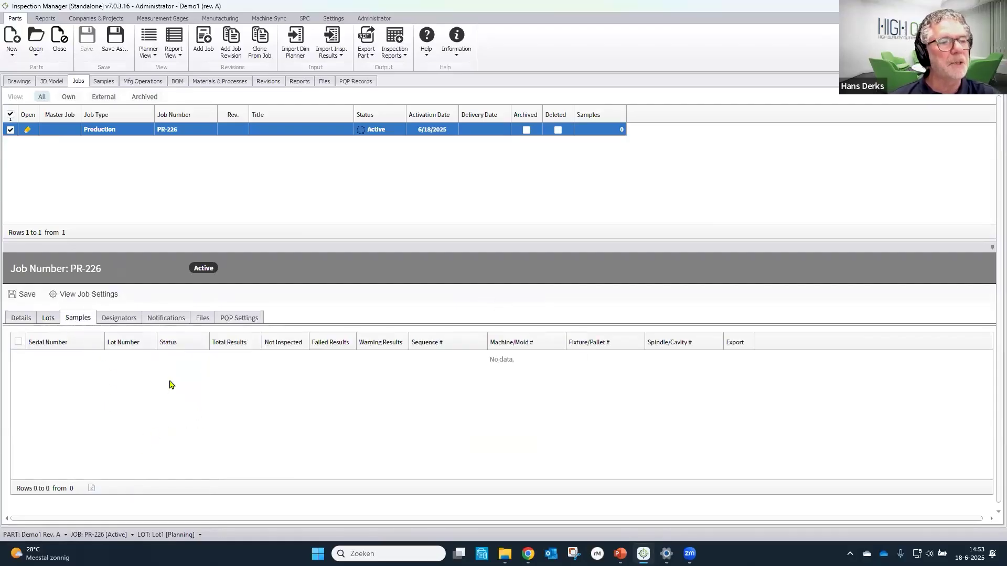
right_click(234, 390)
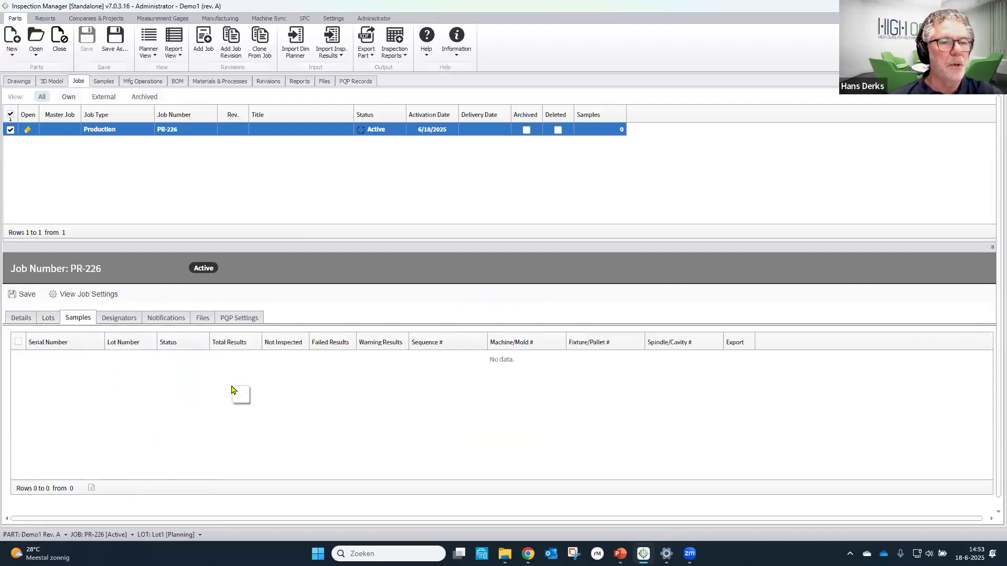
mouse_move(286, 399)
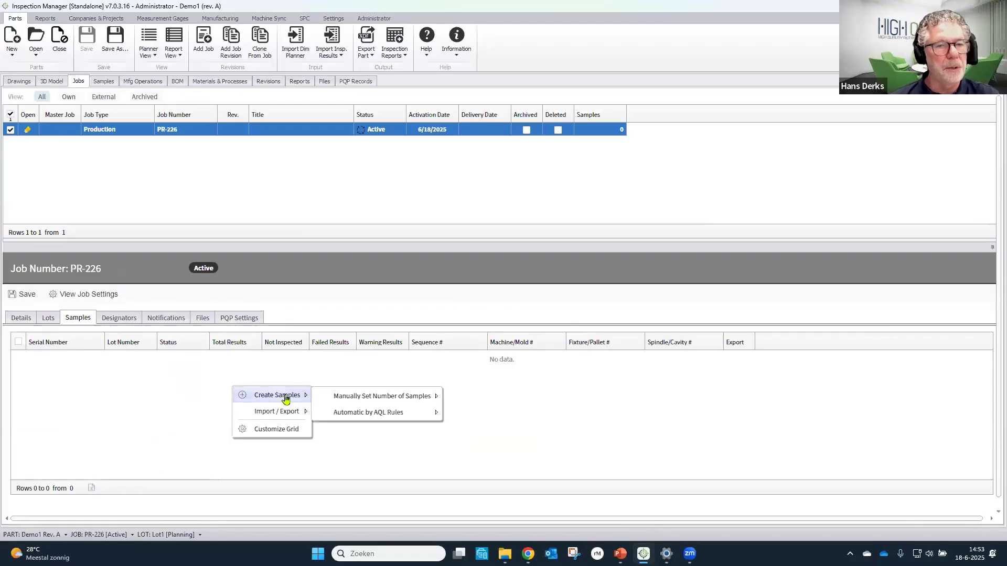
mouse_move(401, 416)
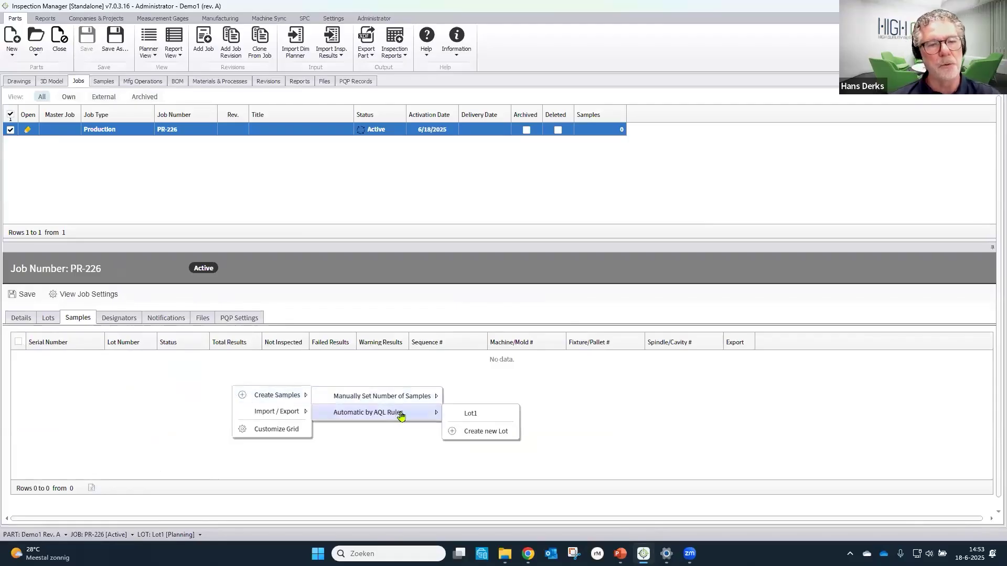
click(470, 414)
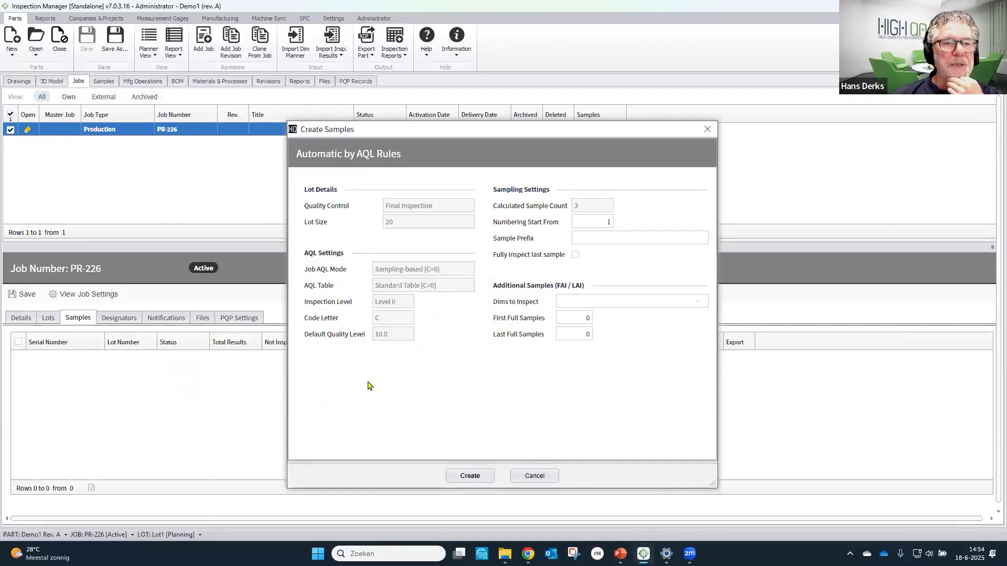
click(477, 480)
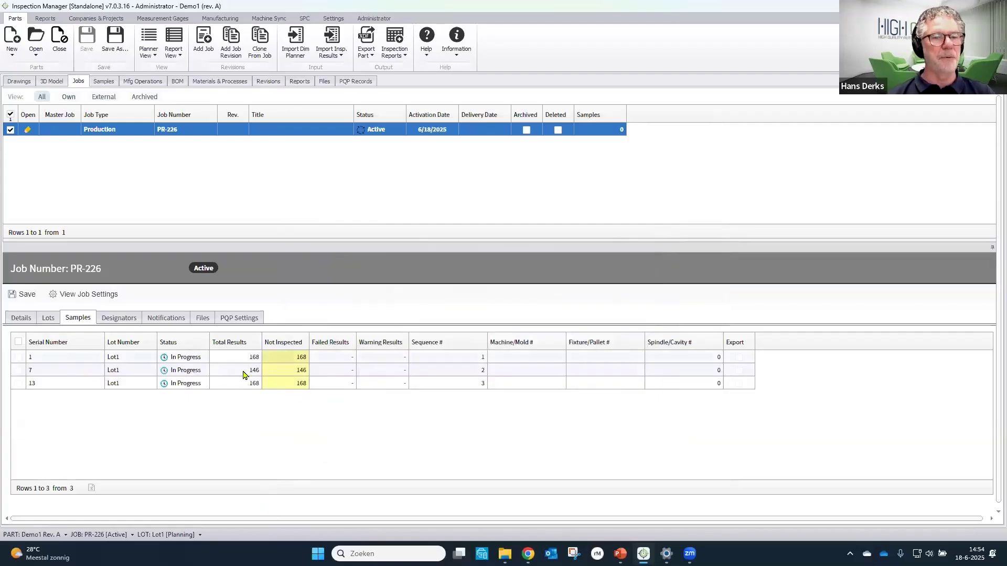
Return to the drawing and display sample 1 of Lot1 in the Bill of Characteristics
click(19, 81)
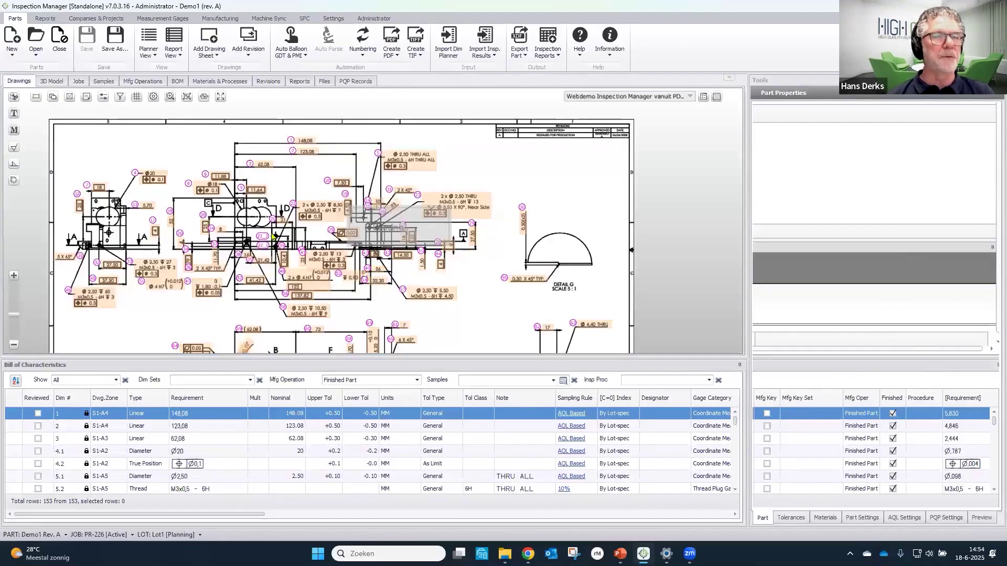
click(553, 380)
click(496, 402)
click(511, 432)
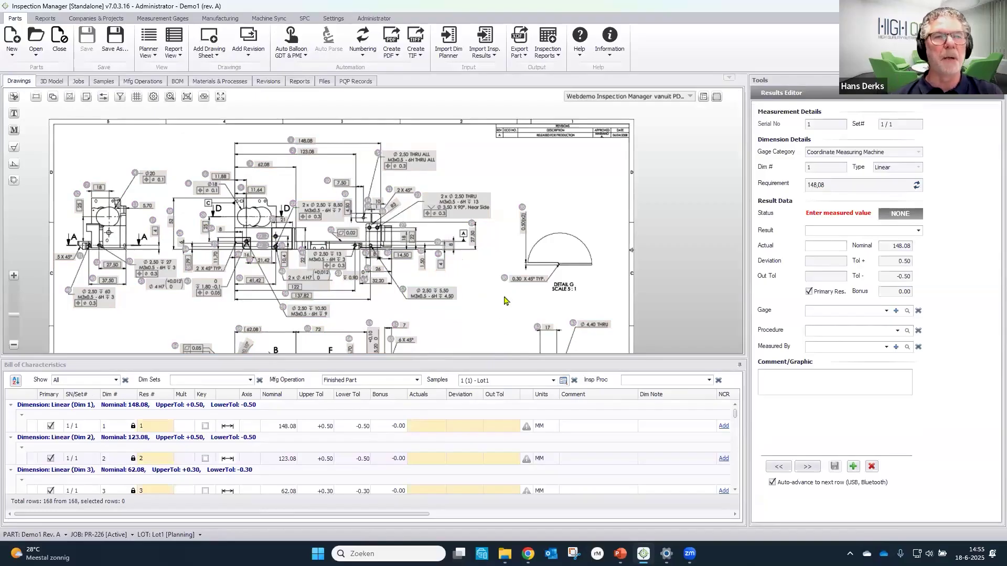
Import the inspection results from the NYLI Demo1 planner workbook on the desktop into sample 1 of Lot1, using the HQA Default Inspection Planner preset
click(490, 53)
click(522, 67)
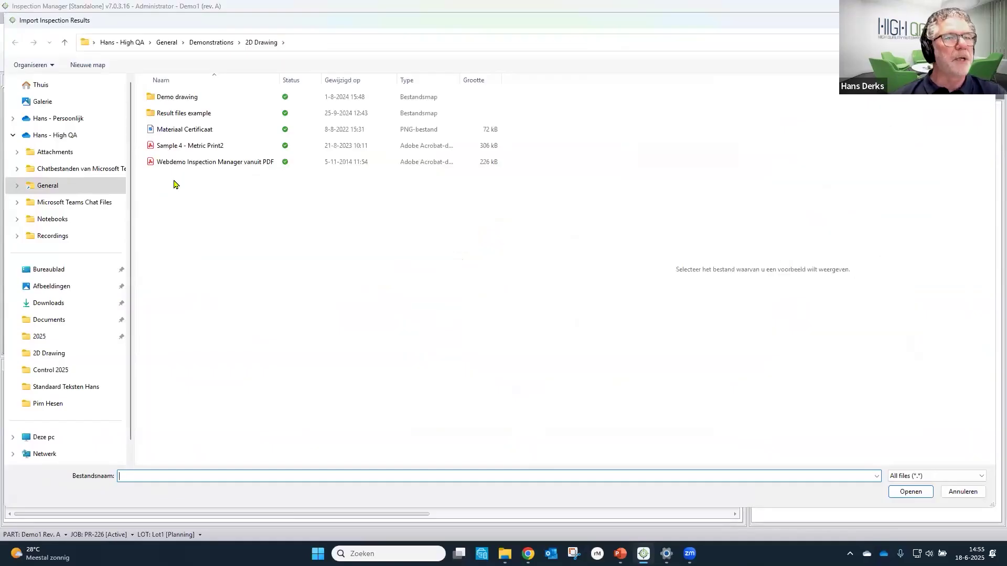
click(65, 269)
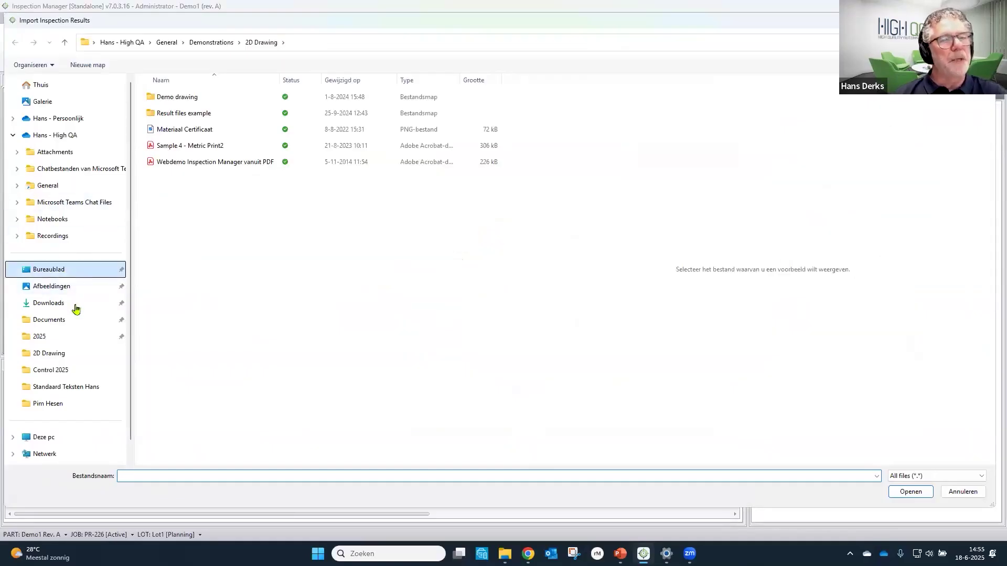
click(176, 362)
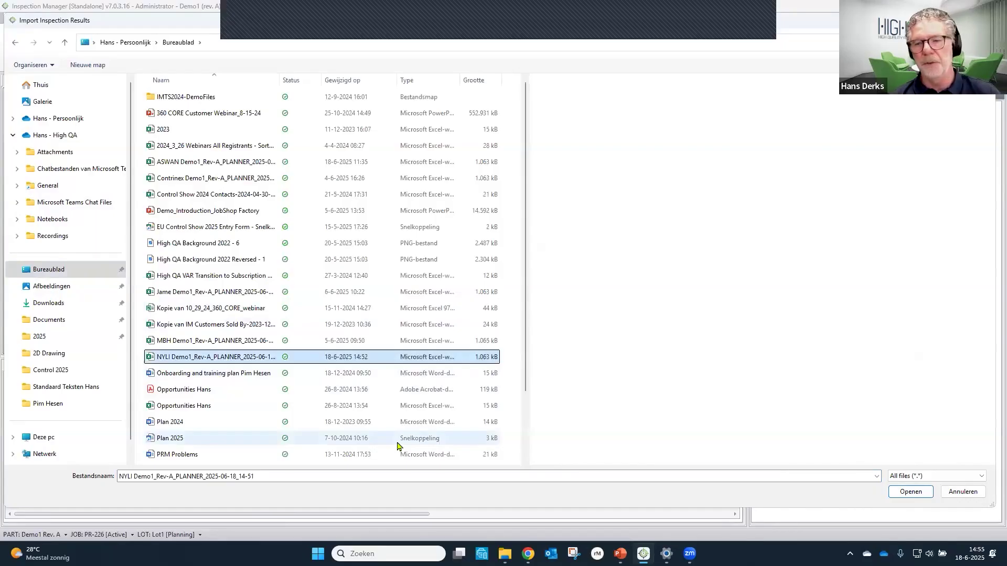
click(913, 494)
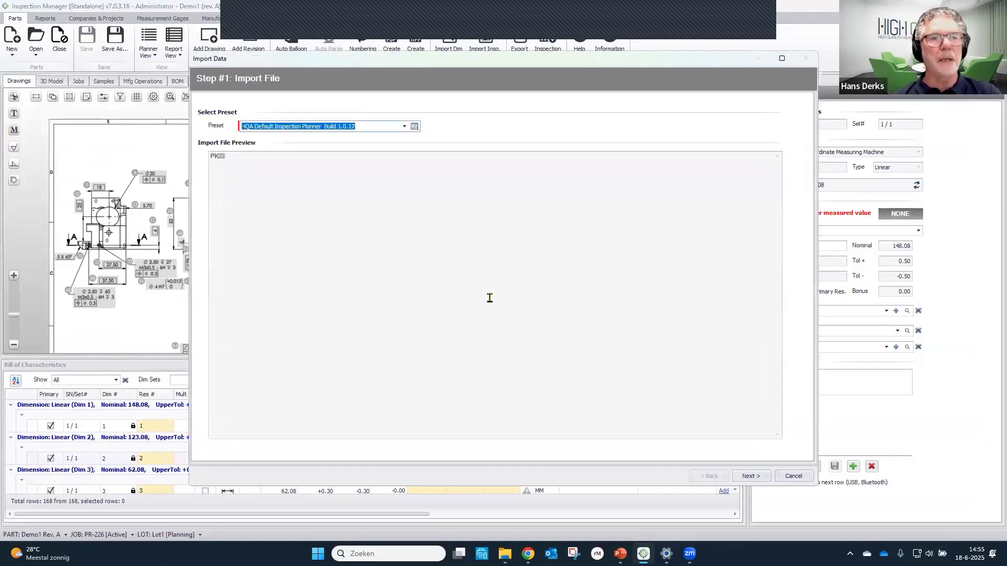
click(750, 476)
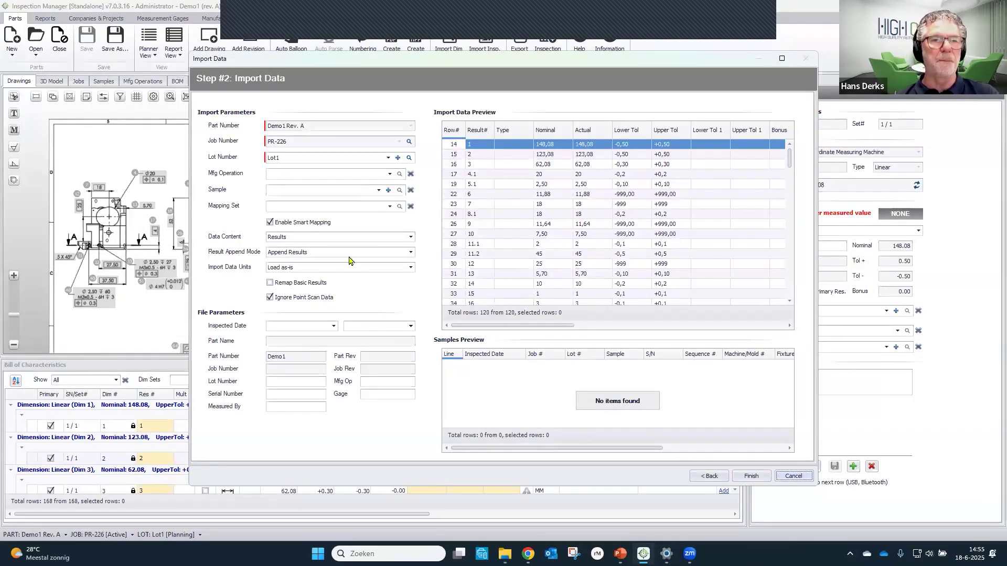
click(352, 204)
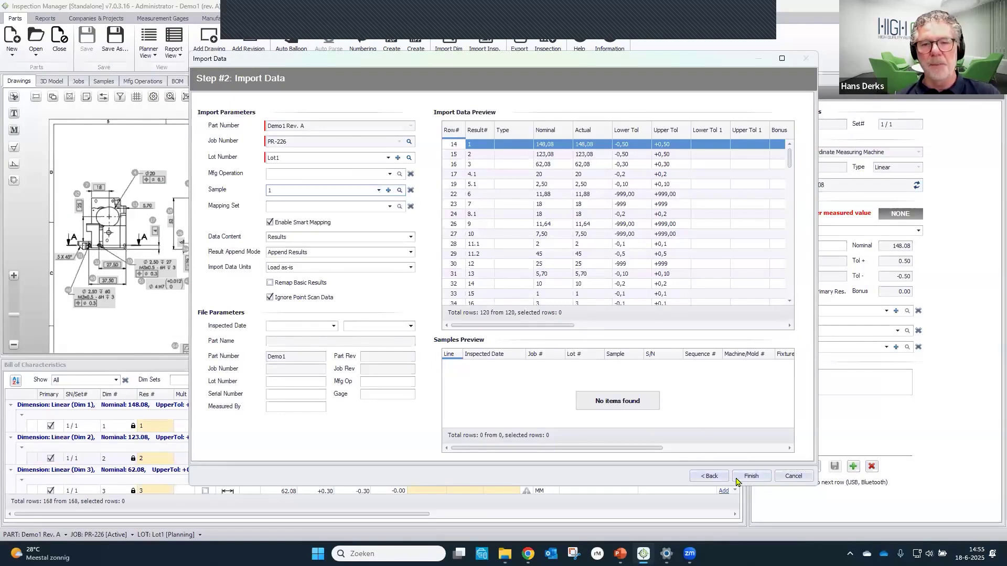
click(752, 477)
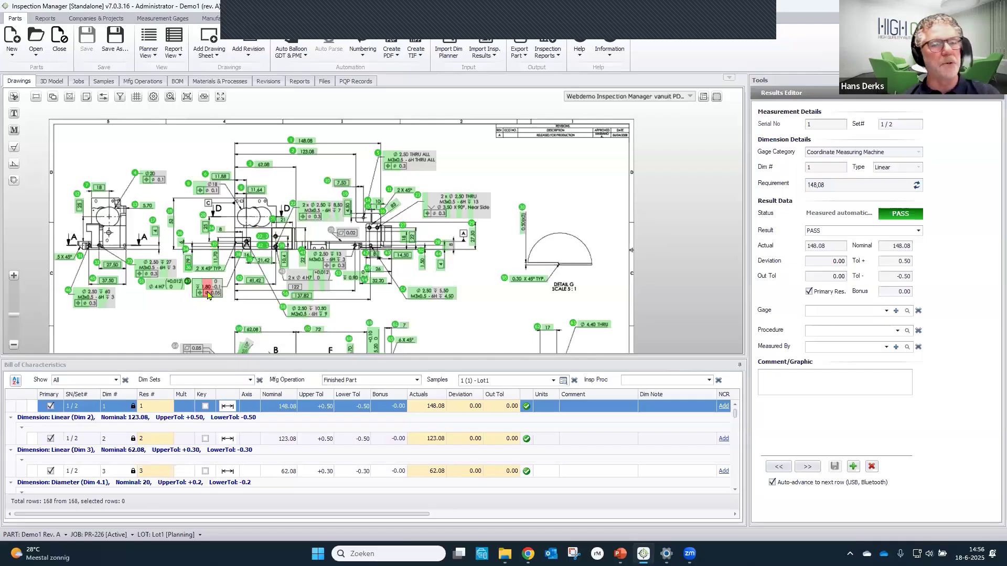
Record and save a PASS result for thread dimension 5.2, M3x0.5 - 6H THRU ALL, at balloon 5
scroll(423, 158, up, 5)
click(414, 198)
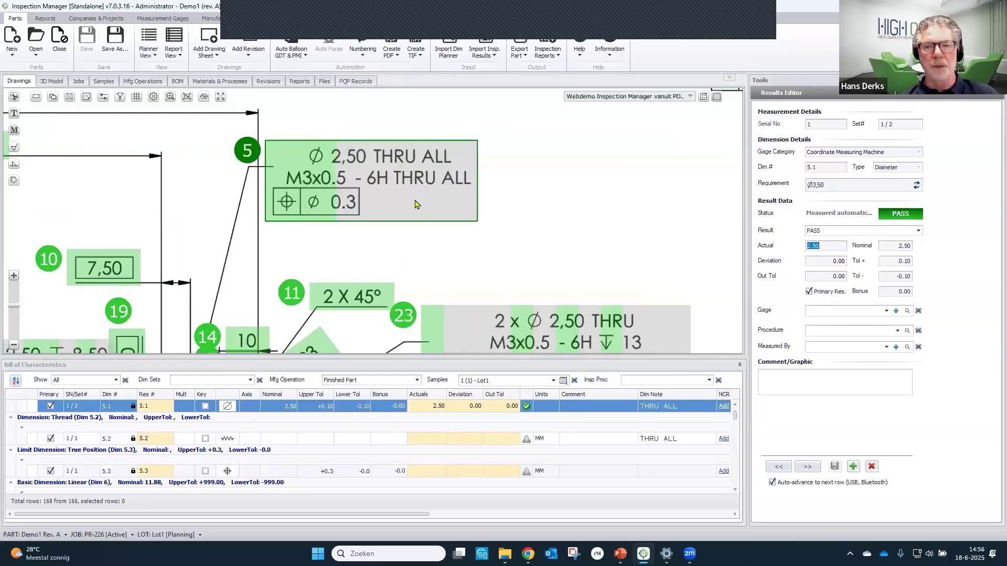
click(324, 442)
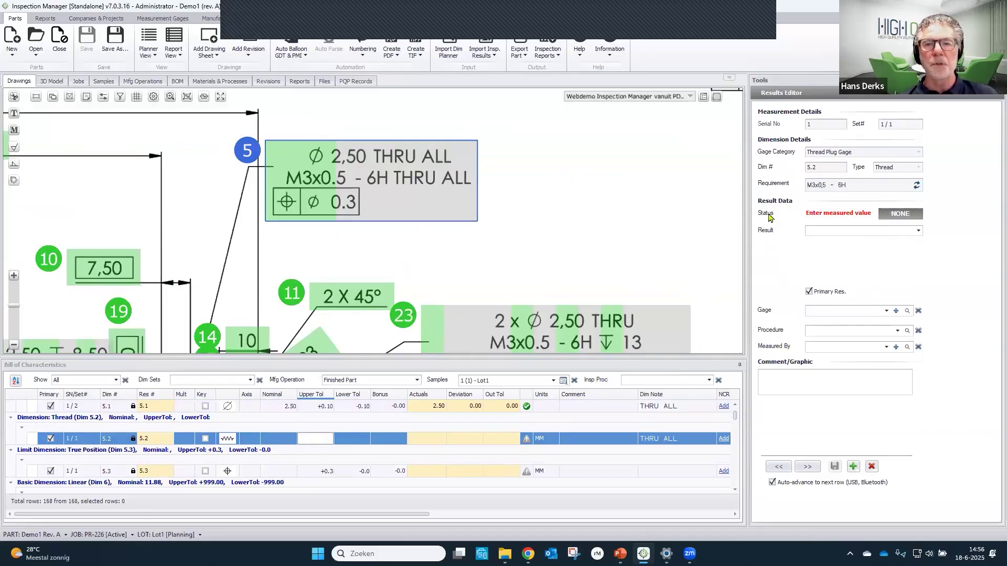
click(917, 231)
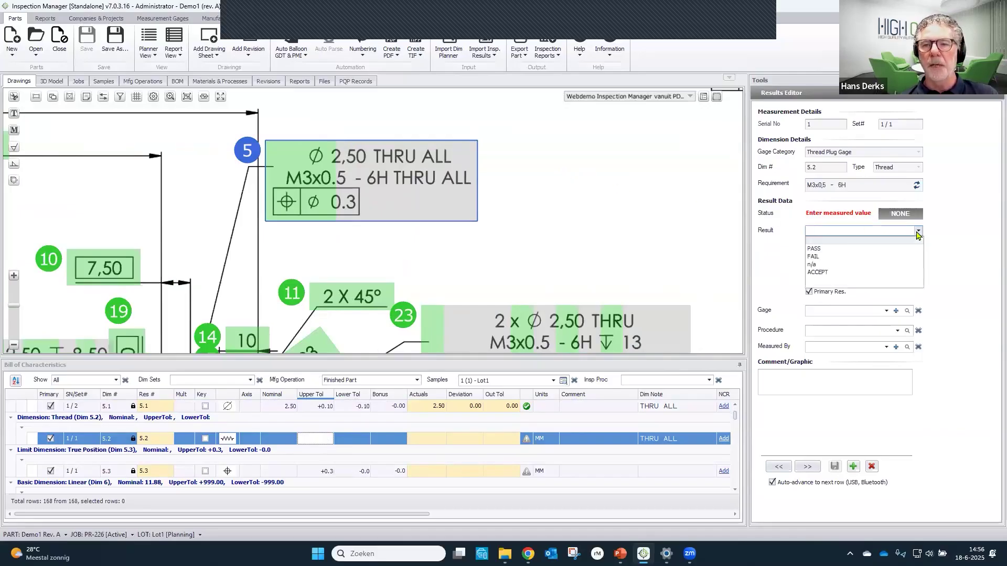
click(841, 249)
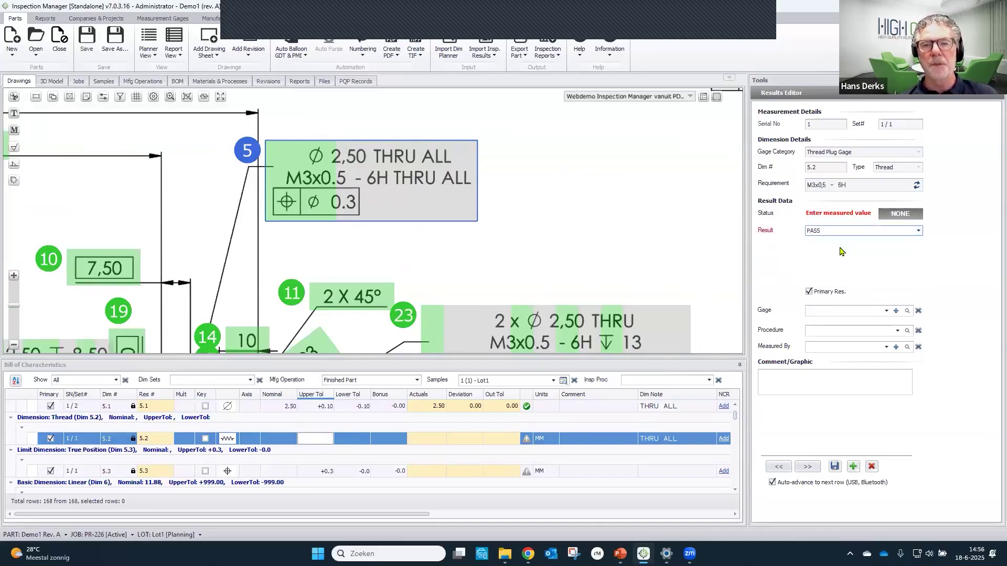
click(834, 468)
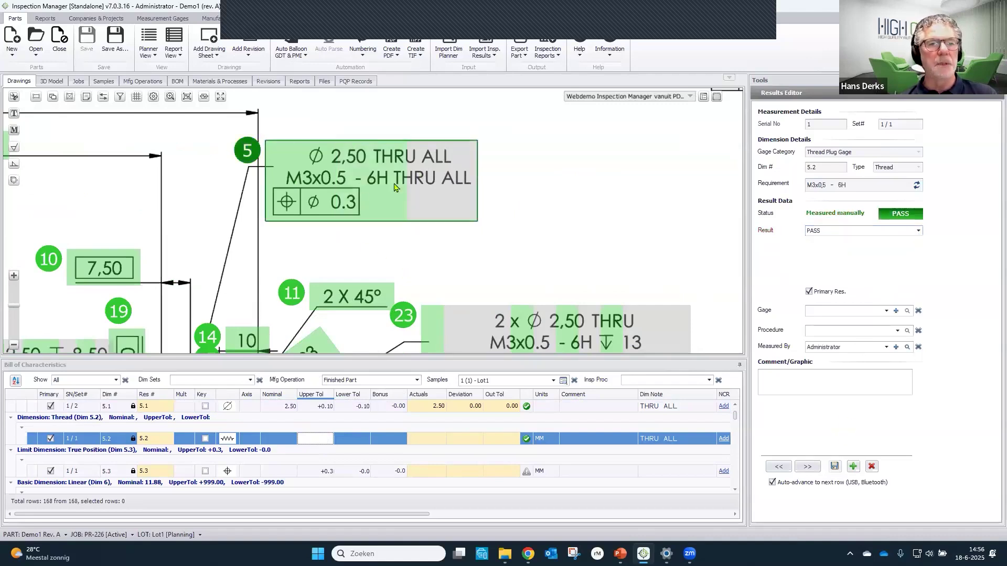
Display only sample 7 of Lot1 on the drawing and in the Bill of Characteristics
click(553, 381)
click(464, 401)
click(465, 410)
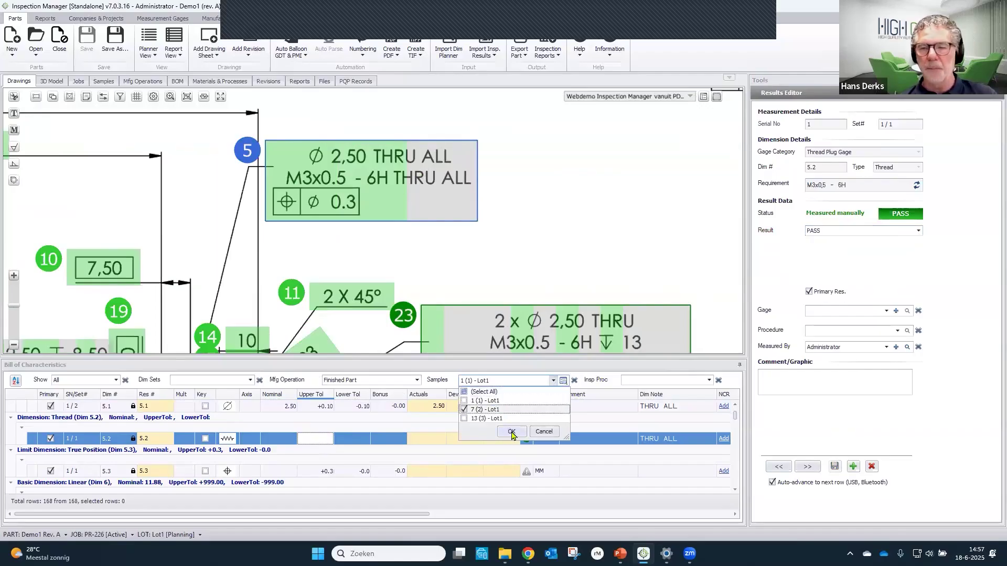
click(512, 432)
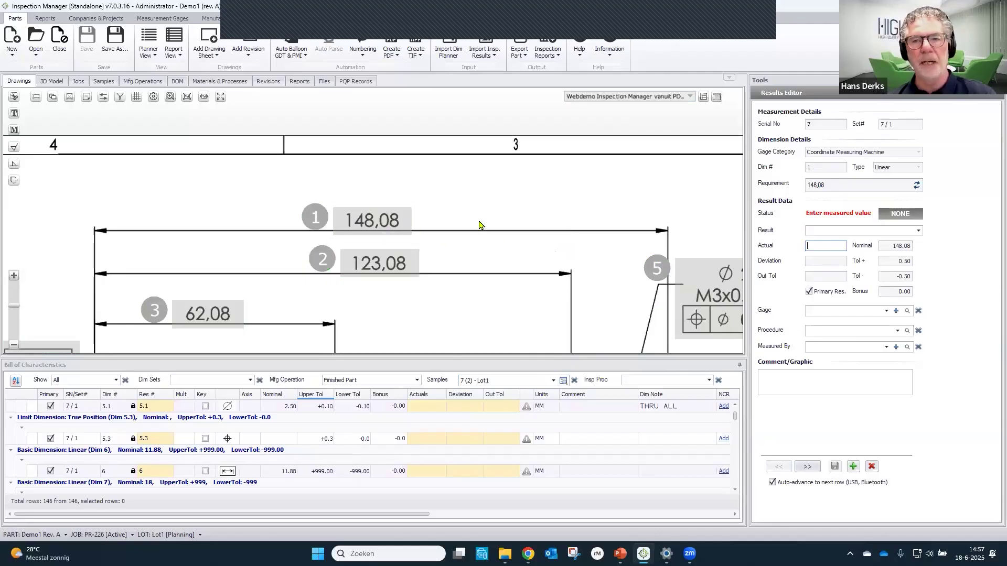
scroll(480, 225, down, 1)
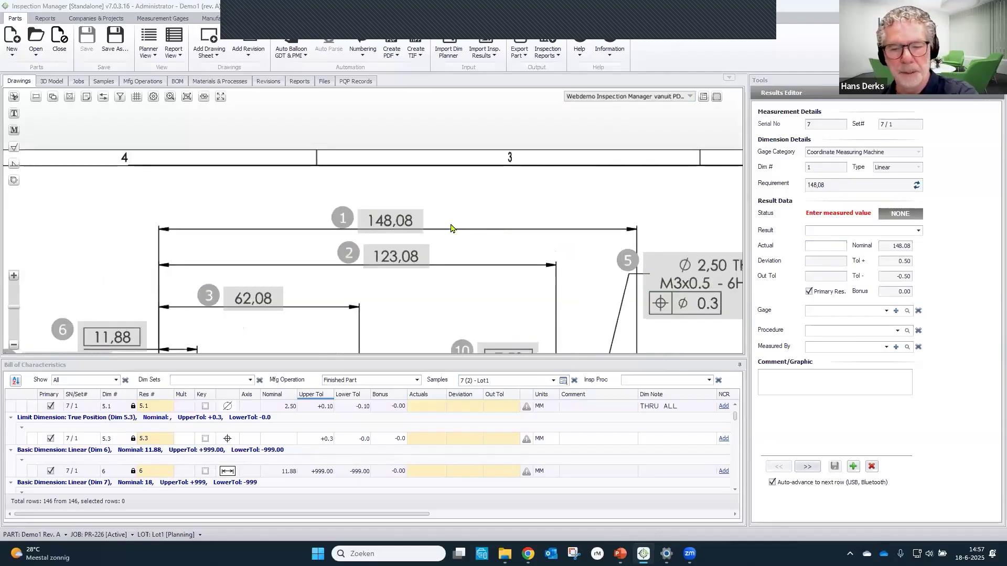
Switch to IM Explorer in the browser and log in as Admin with the account password
key(alt+Tab)
key(alt+Tab)
key(alt+Tab)
key(alt+Tab)
key(alt+Tab)
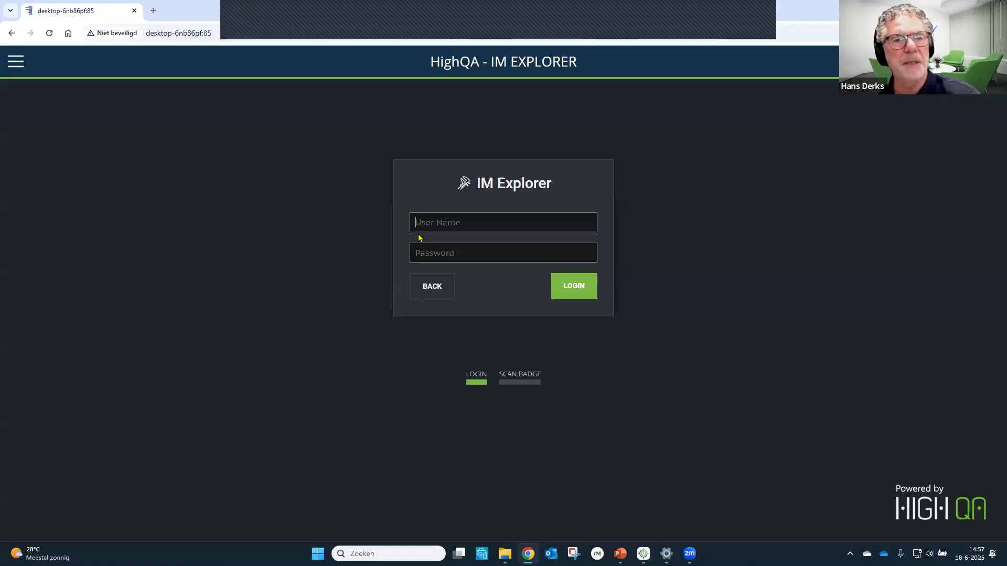
text(Admin)
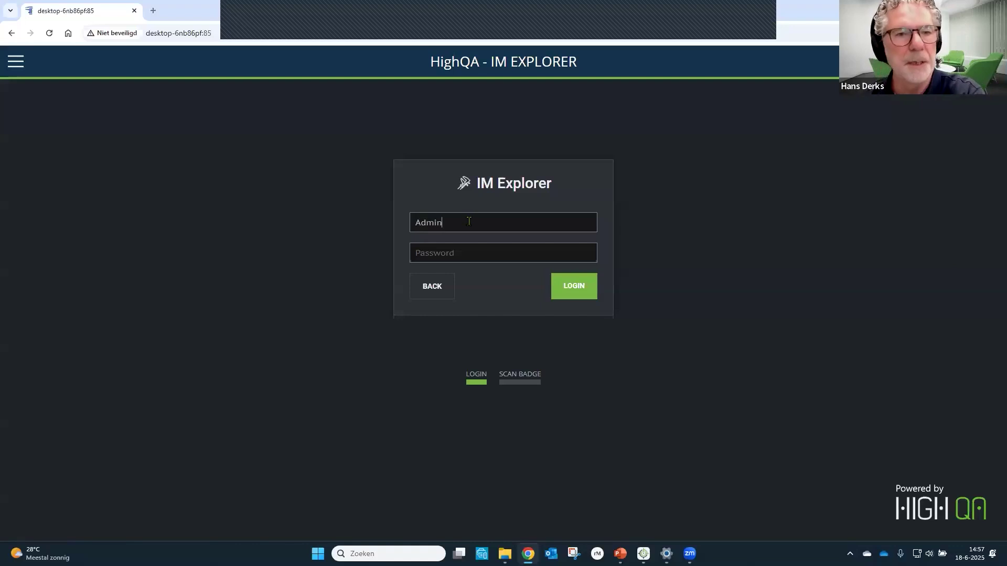
text(•)
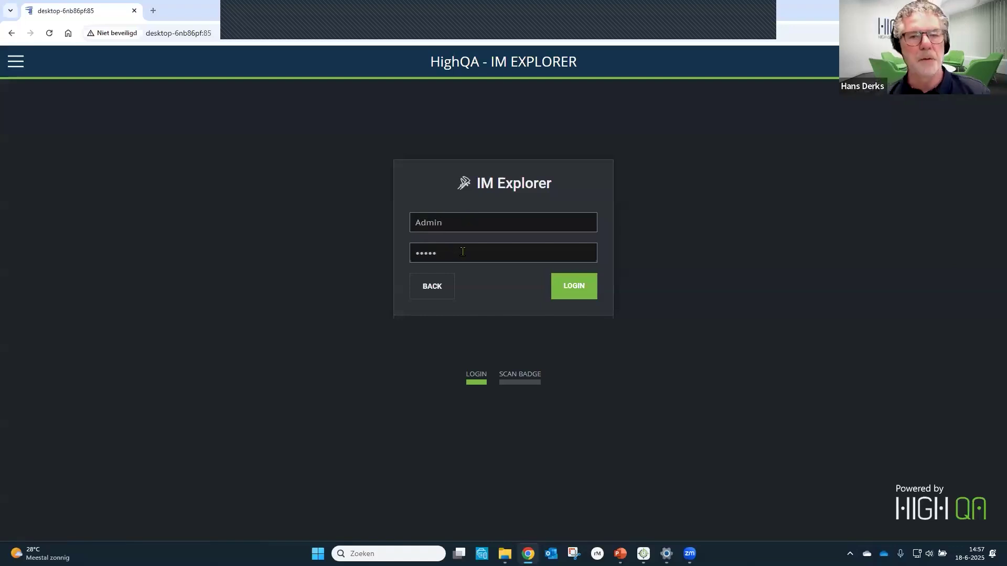
click(565, 288)
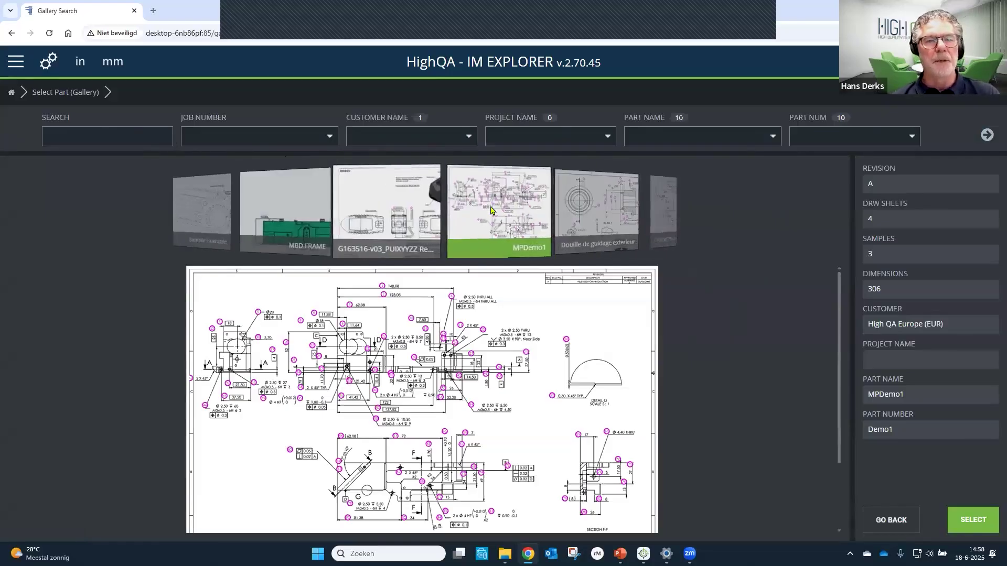
Open part MPDemo1, job PR-226, and sample 7 of Lot1 for measuring, with dimension 1 in view
click(973, 519)
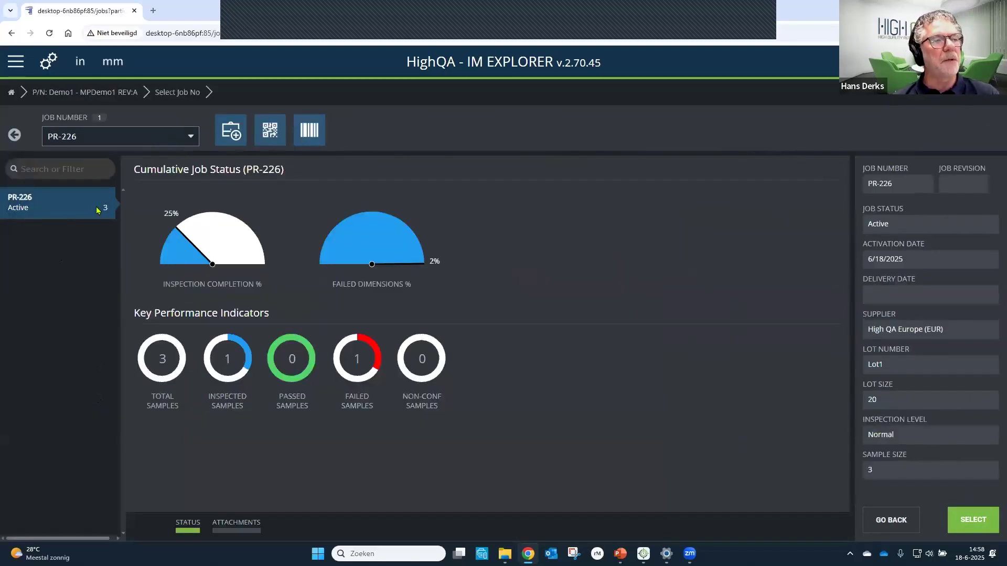
double_click(63, 208)
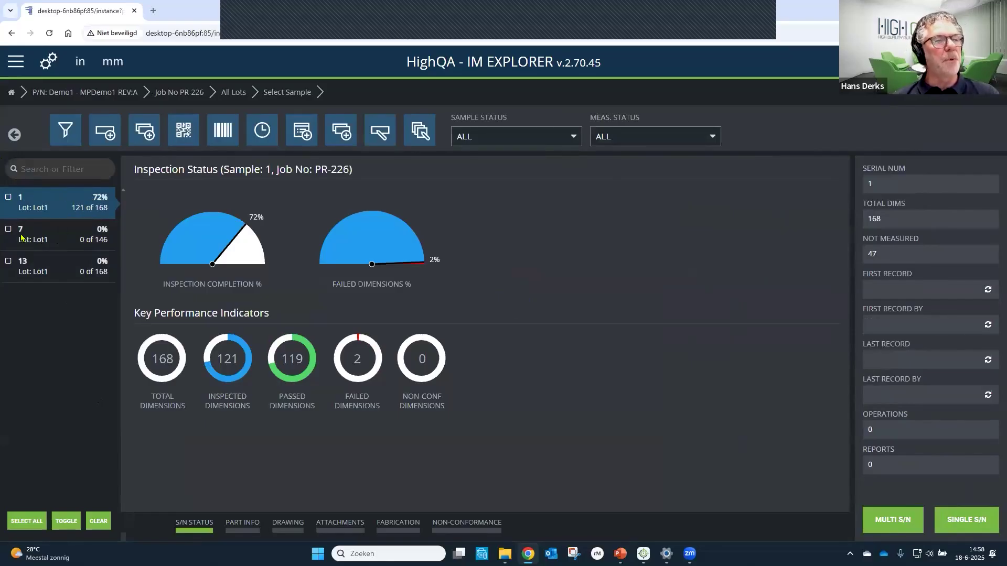
click(55, 238)
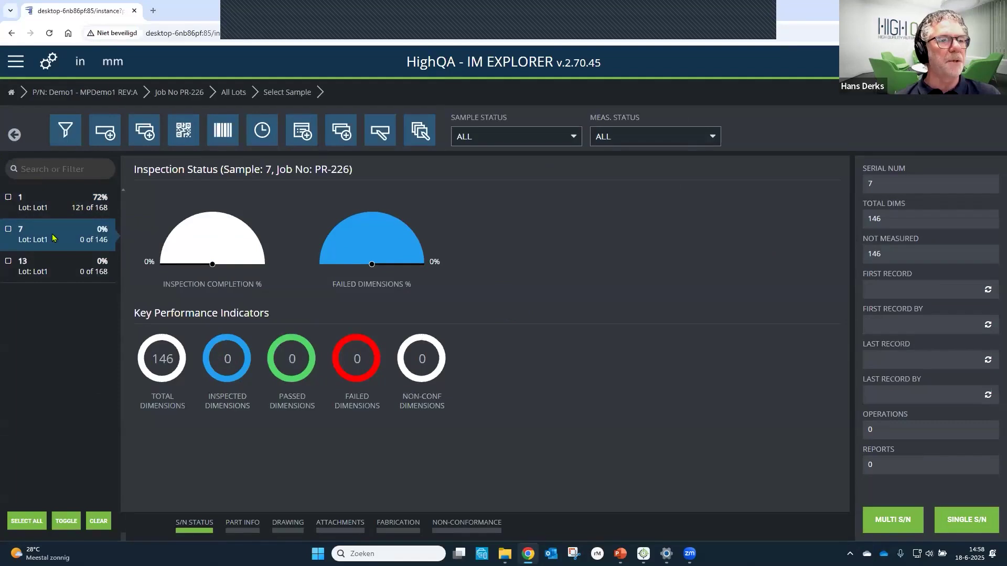
double_click(52, 238)
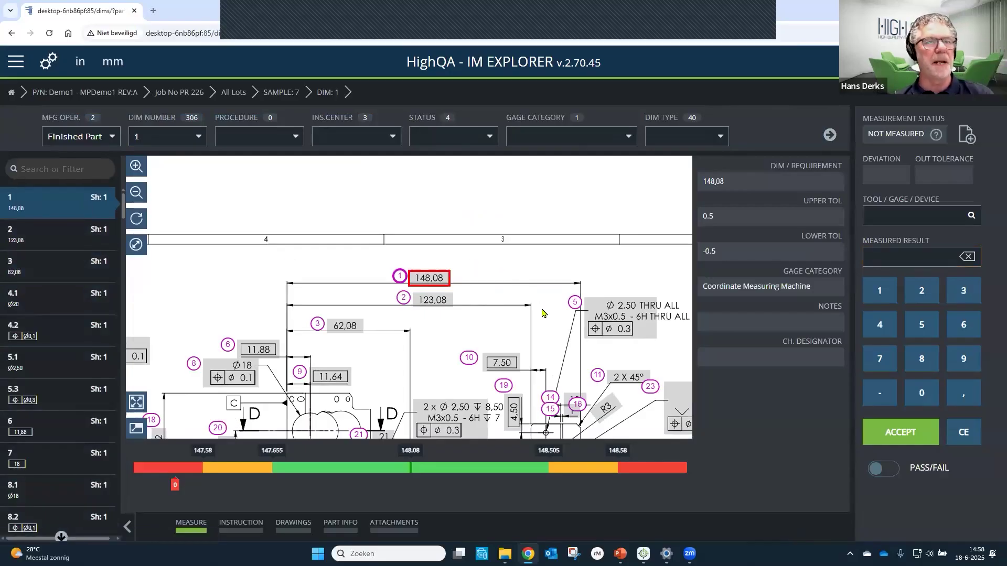
mouse_move(479, 332)
mouse_down()
mouse_move(413, 294)
mouse_move(424, 316)
mouse_up()
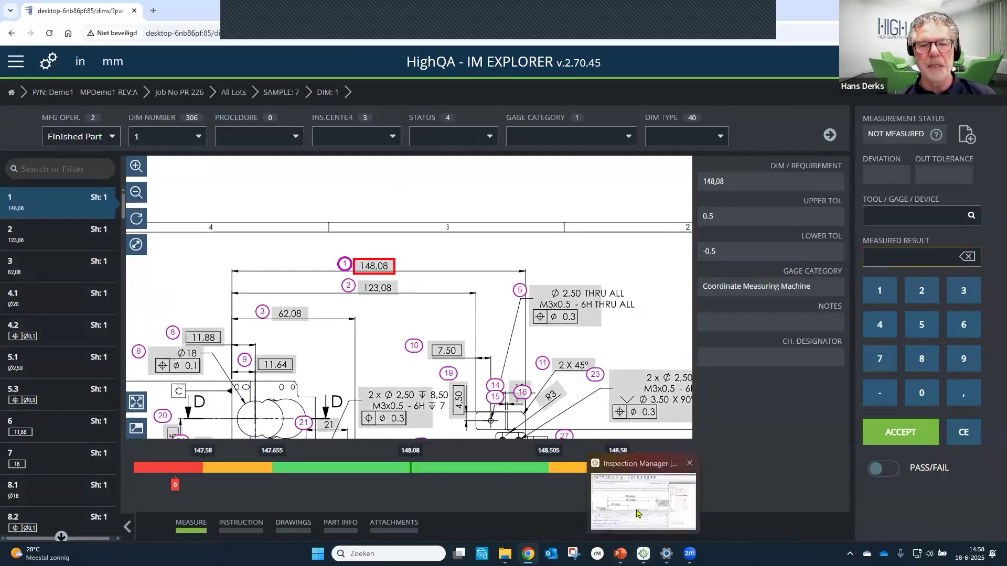
Check the status of sample 7 in Inspection Manager and return to IM Explorer
click(641, 519)
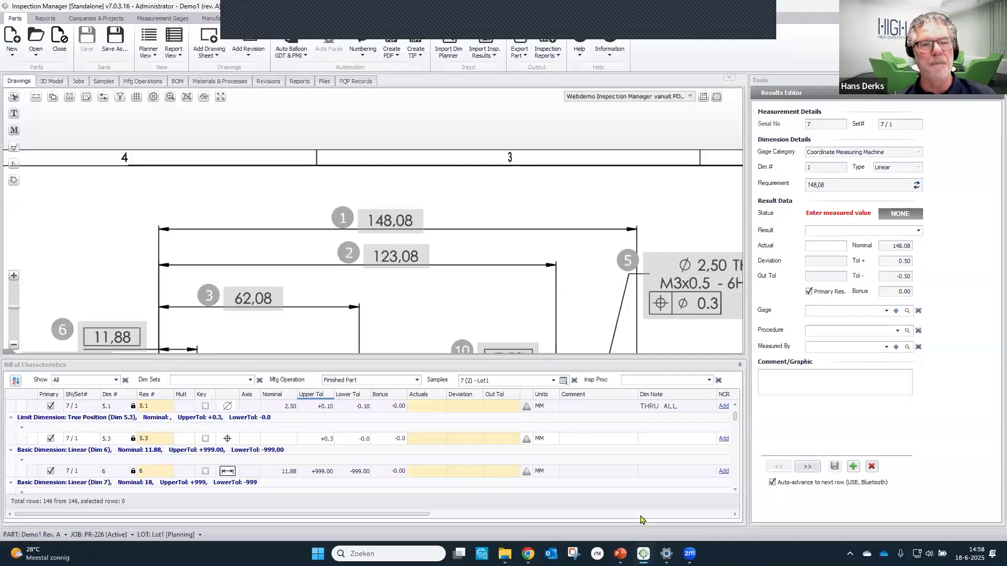
mouse_move(528, 554)
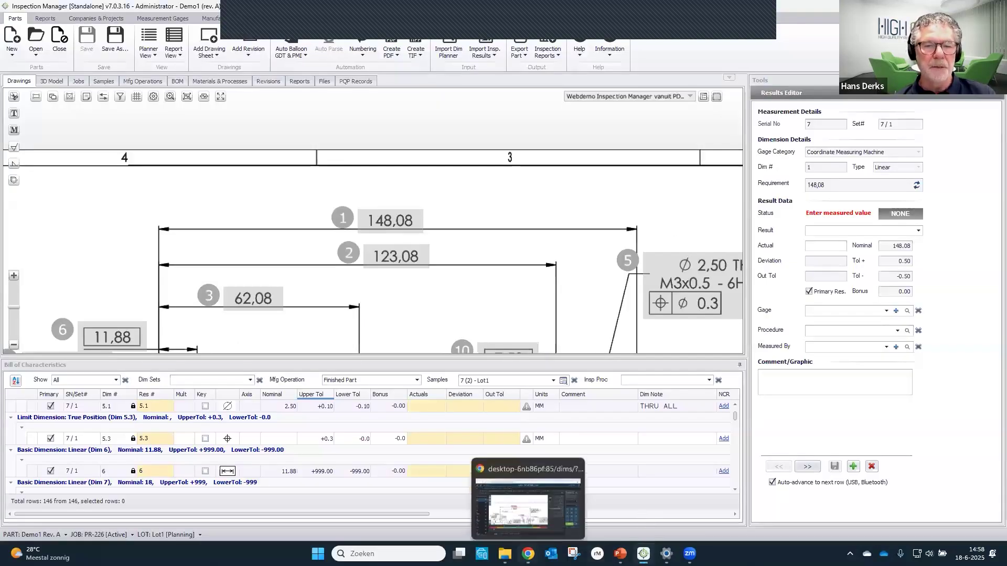
click(529, 503)
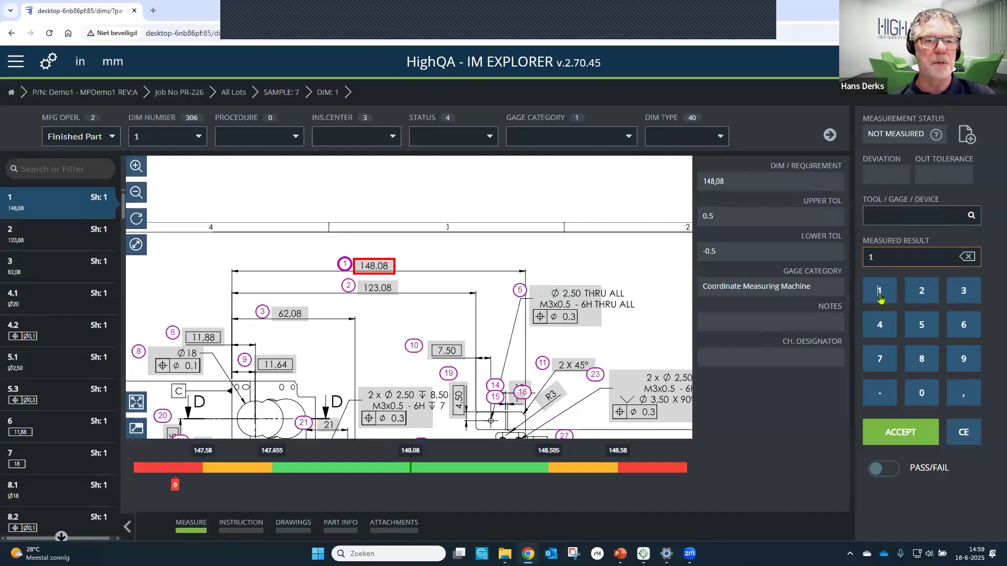
Record 148,18 as the measured result for dimension 1 of sample 7
click(883, 326)
click(925, 365)
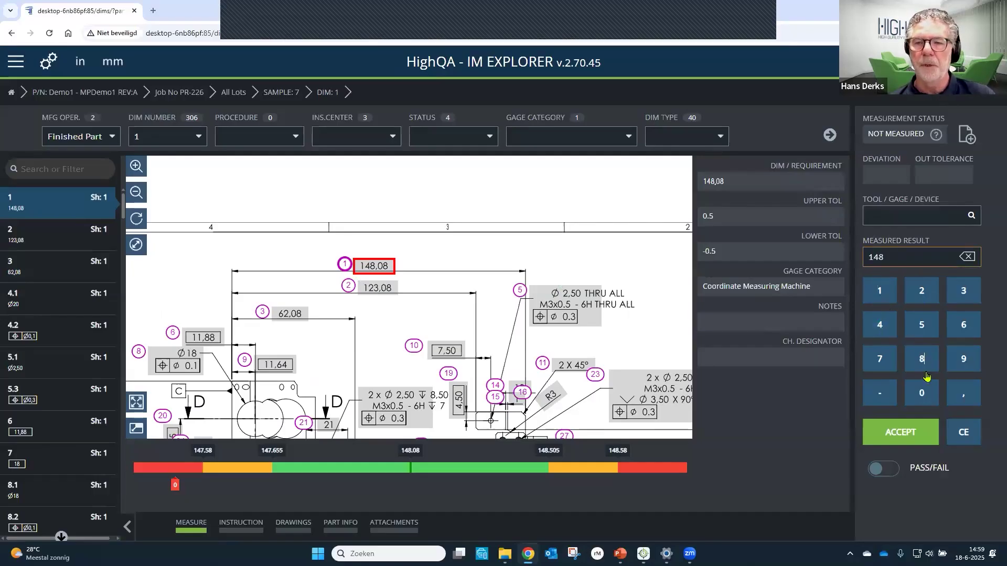
click(958, 397)
click(875, 289)
text(8)
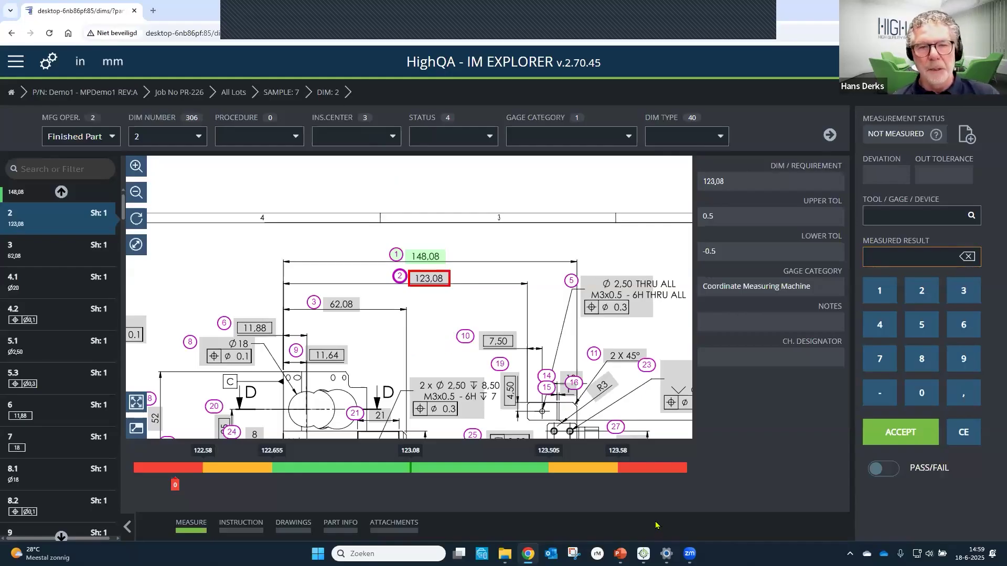
Switch to Inspection Manager and examine the status of balloon 1 on the drawing for sample 7
mouse_move(644, 554)
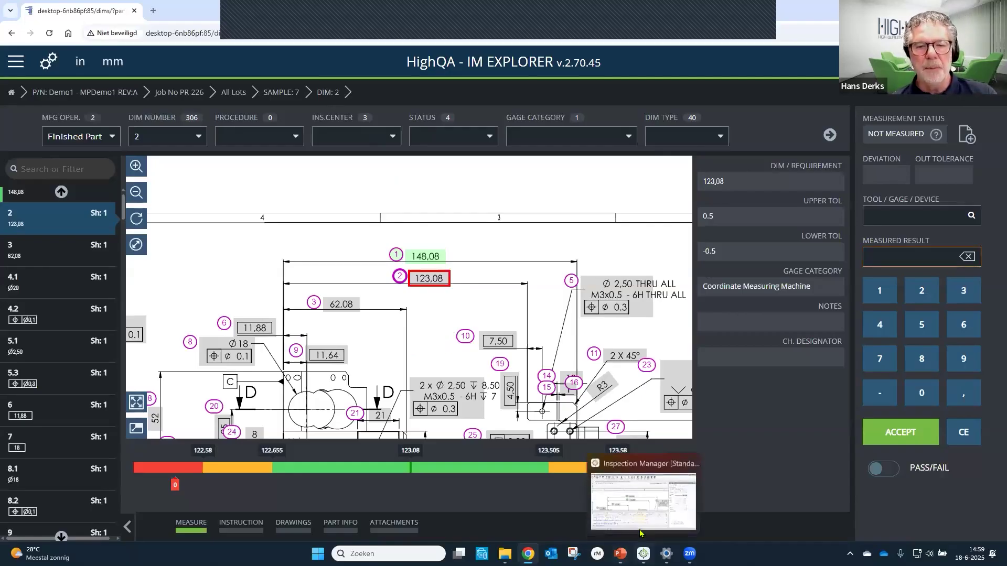
click(638, 521)
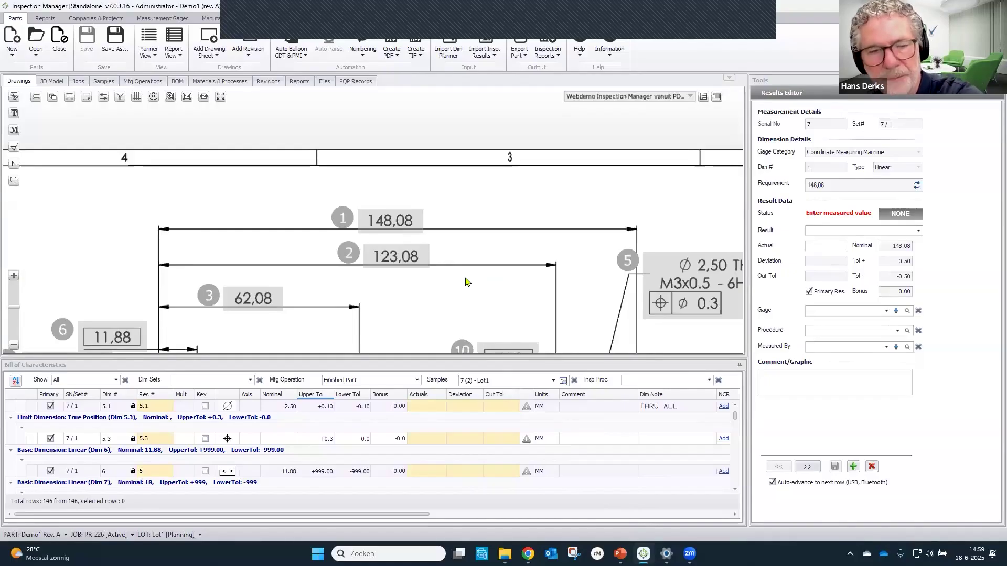
scroll(482, 292, down, 2)
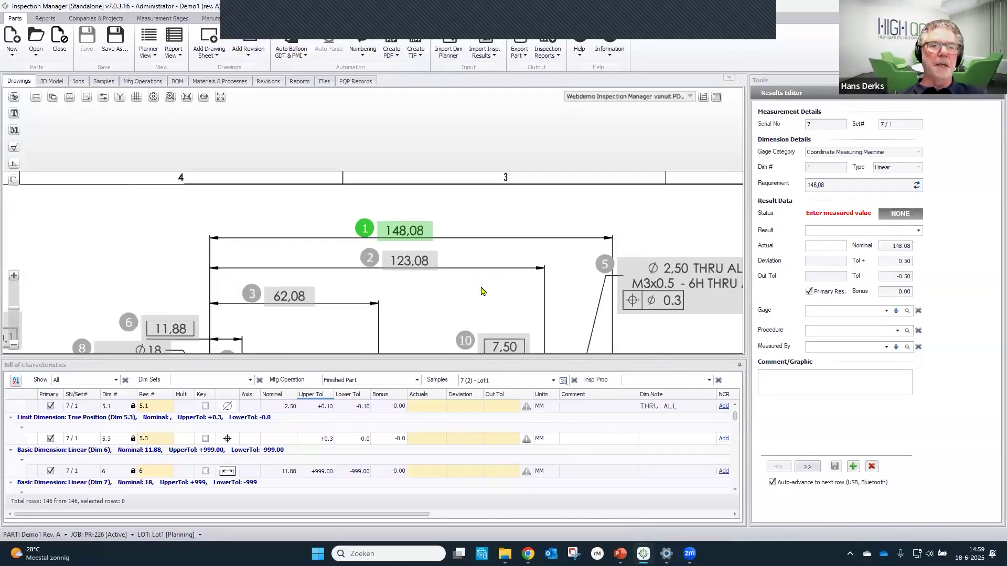
drag(515, 283, 456, 279)
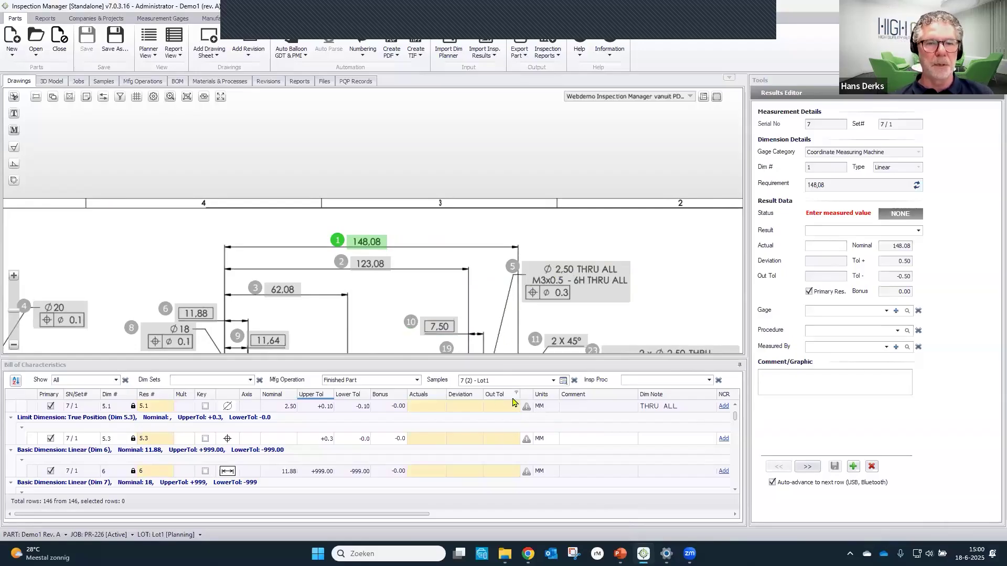
Display sample 1 of Lot1 instead of sample 7 and fit the drawing to the view
click(553, 380)
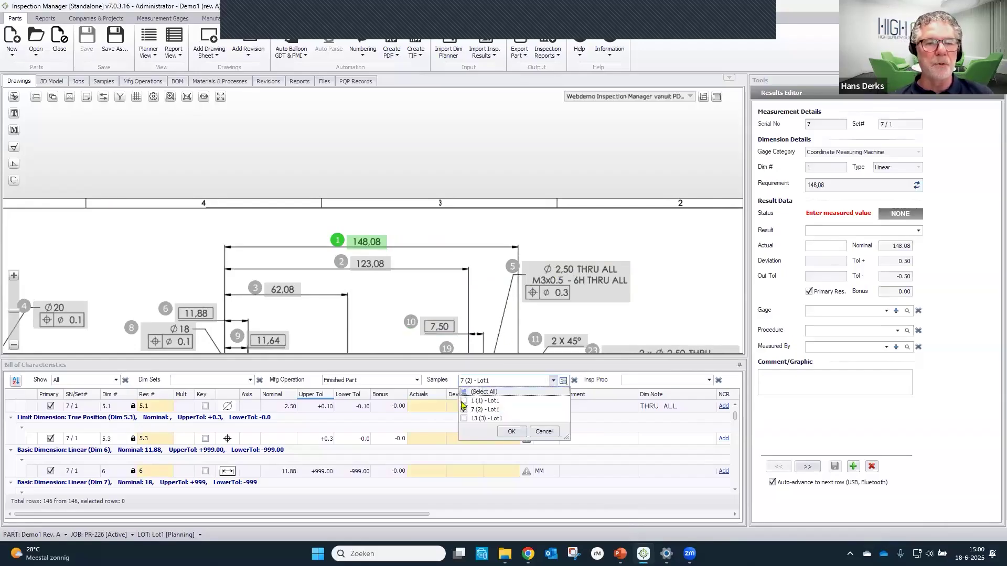
click(511, 431)
click(220, 95)
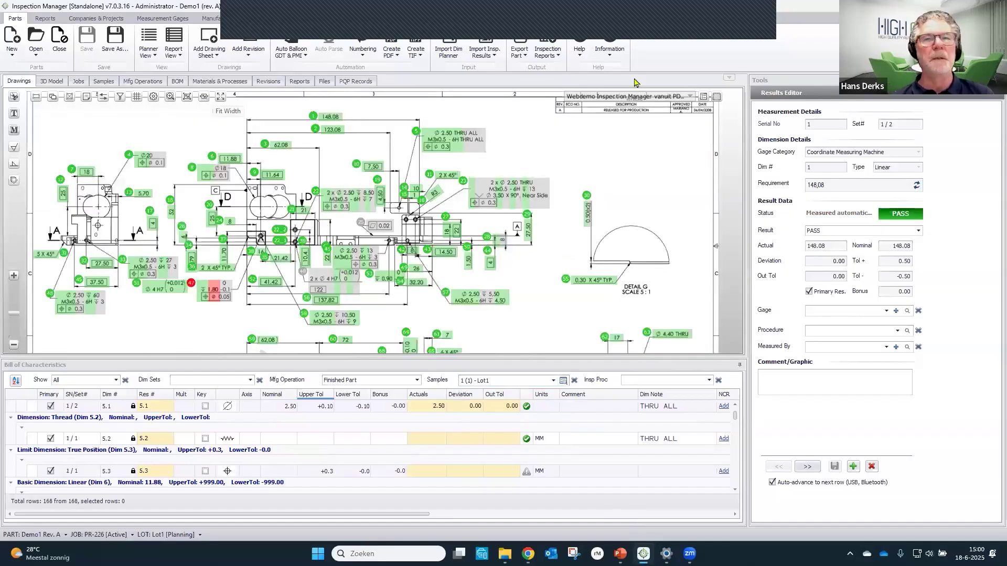
Create a single piece inspection report for sample 1 of Lot1 using the AS9102 Rev B template and the Finished Part operation
click(546, 52)
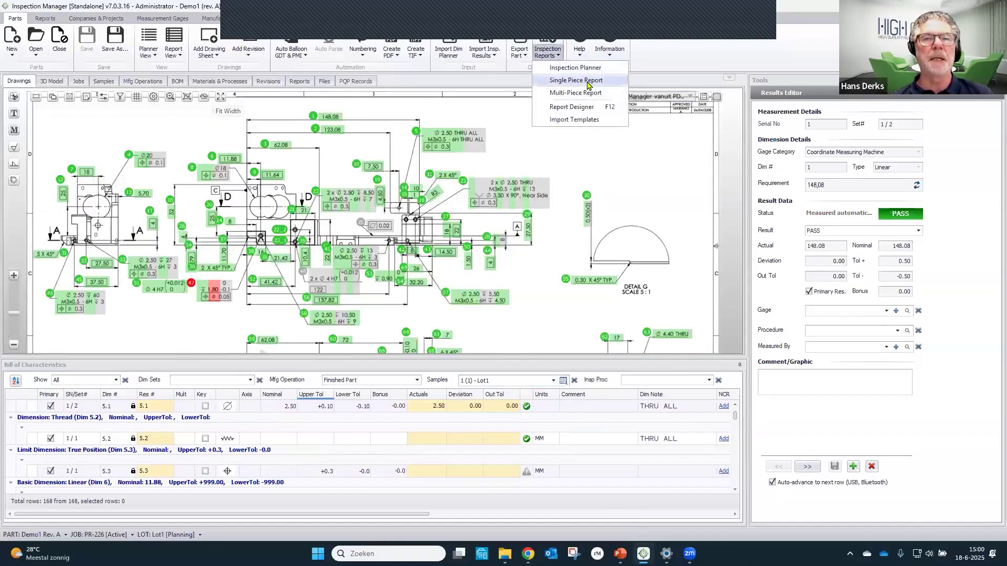
click(576, 80)
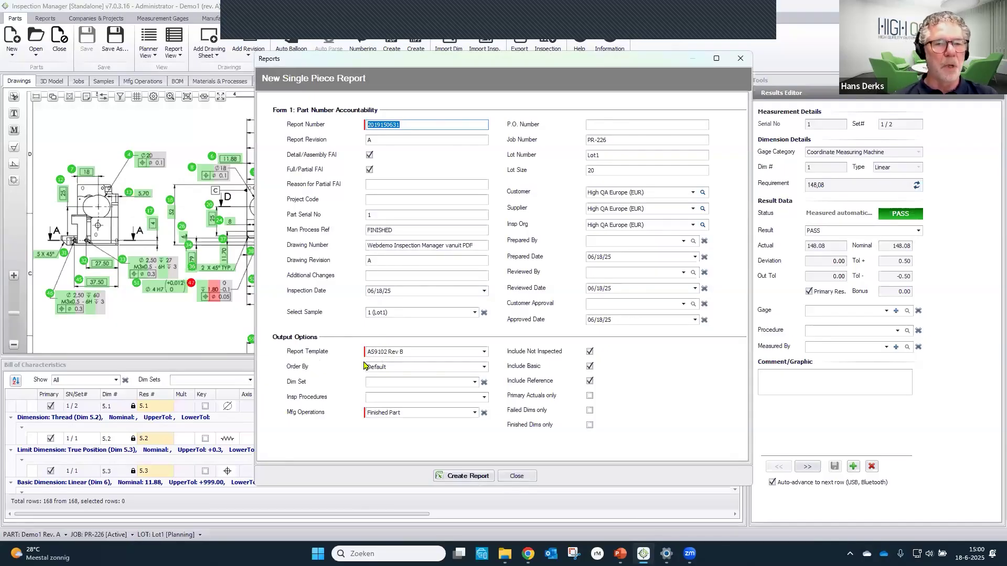
click(466, 477)
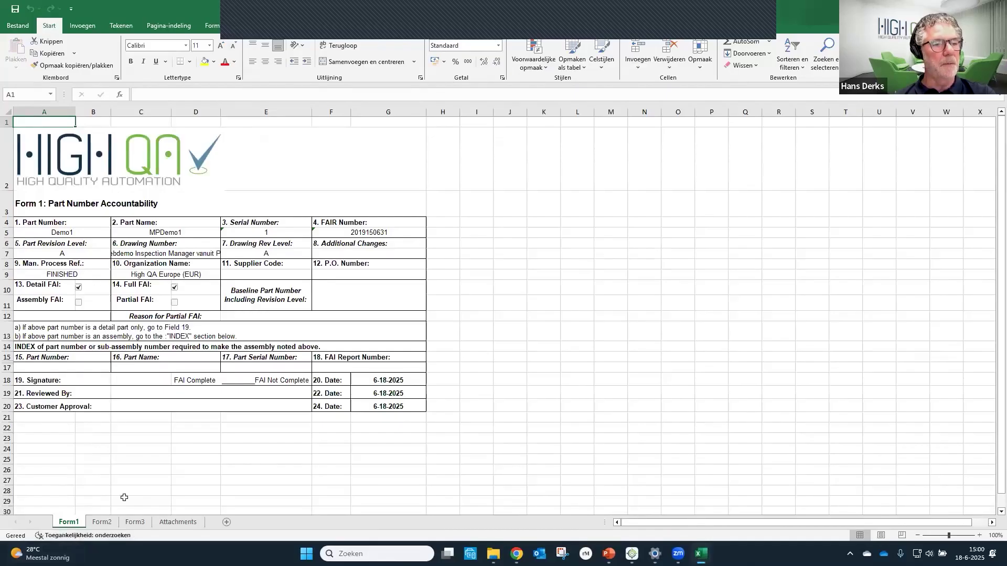
Review the Form2, Form3 and Attachments sheets of the generated report workbook
click(103, 522)
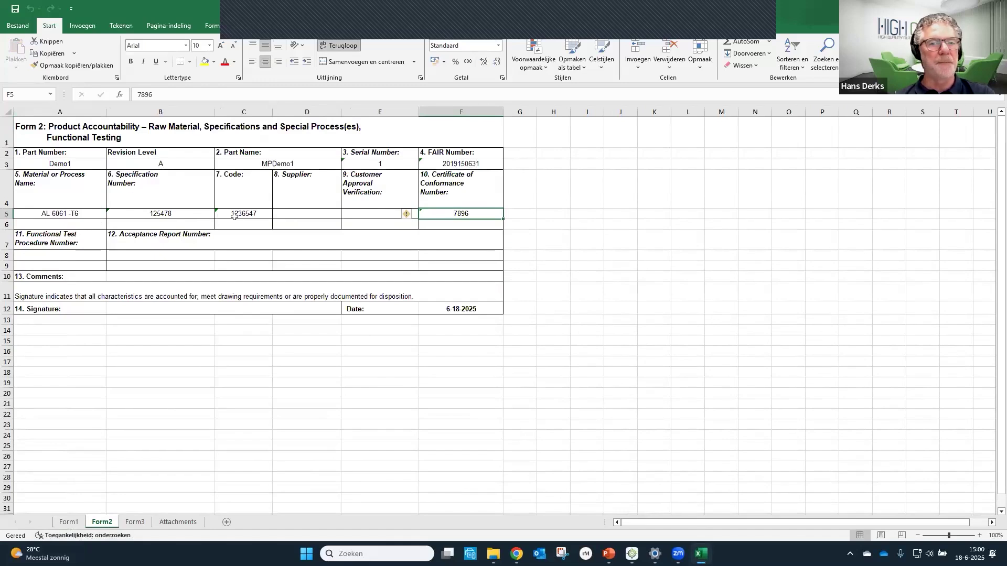
click(136, 523)
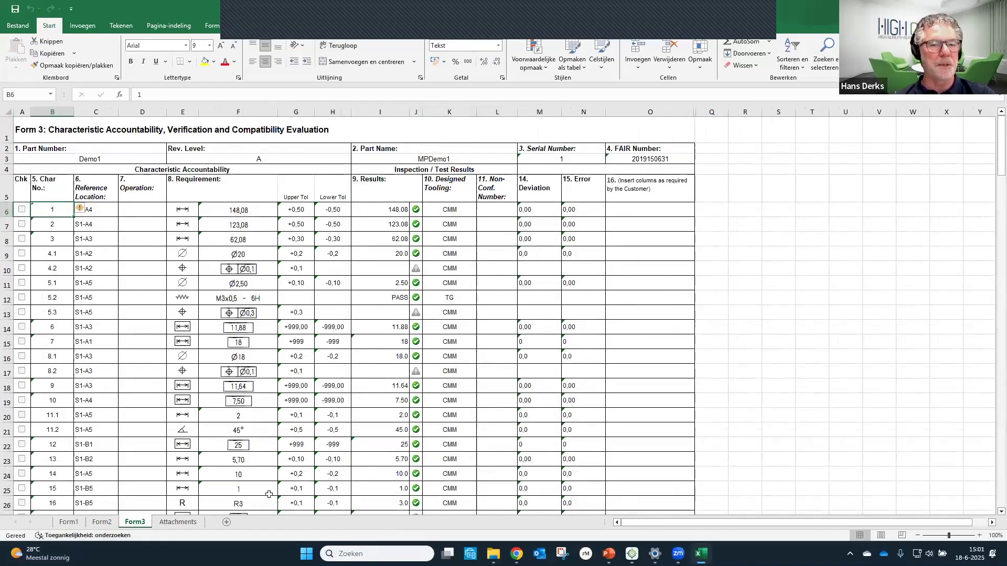
click(186, 525)
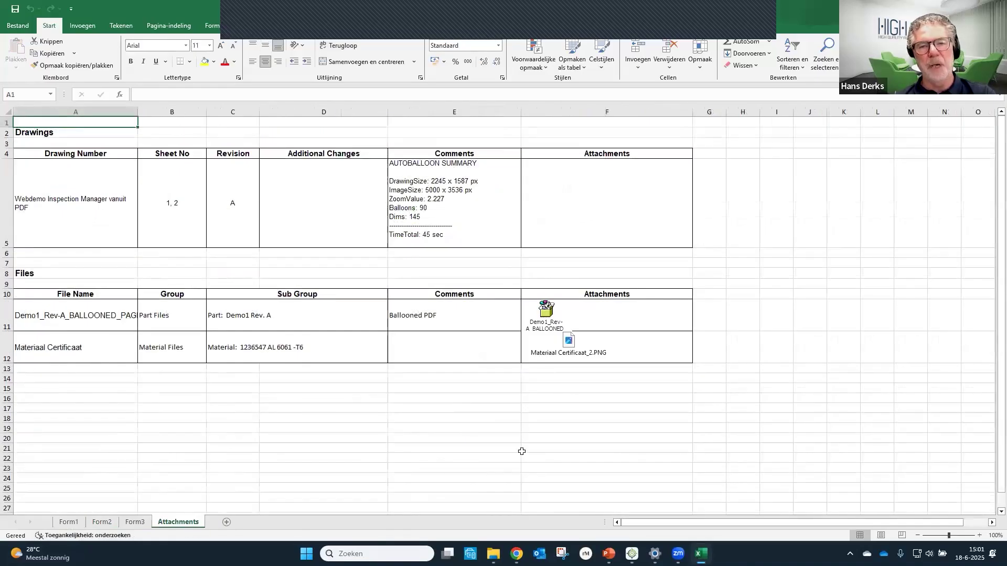